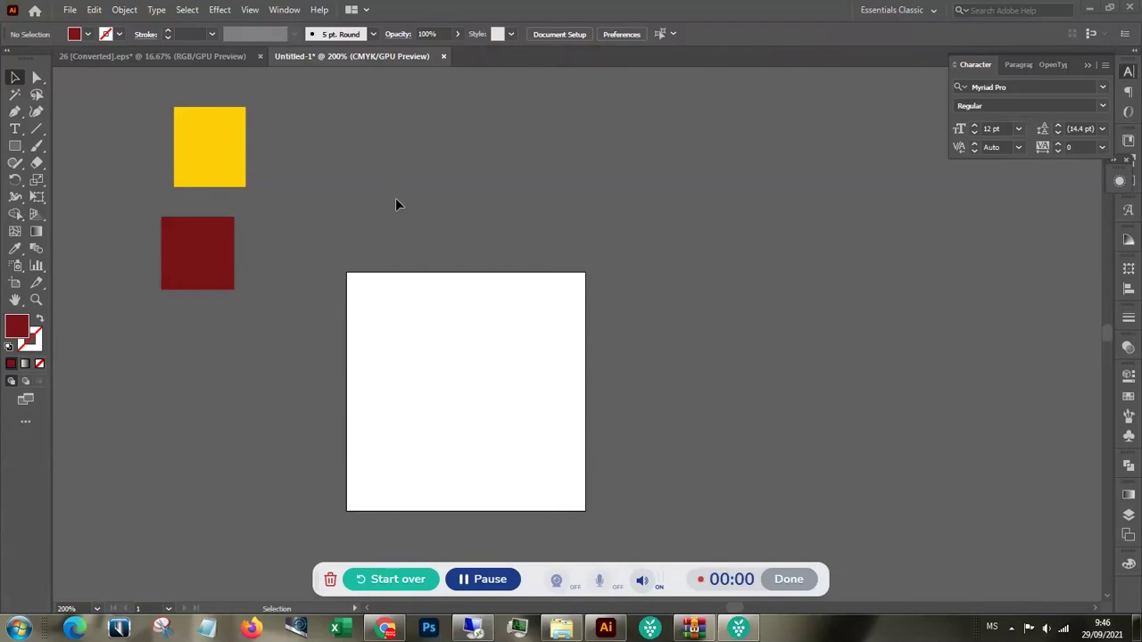
Drag the corn mascot from 26 [Converted].eps into the Untitled-1 document.
{"action": "scroll", "coordinate": [409, 215], "scroll_direction": "up", "scroll_amount": 1}
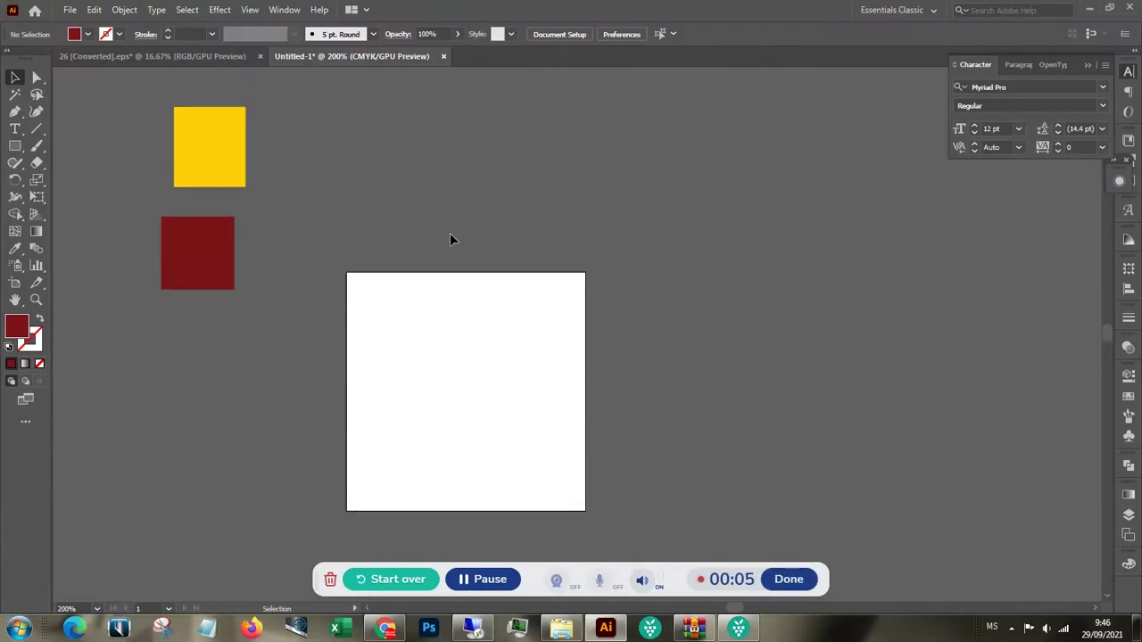
{"action": "left_click", "coordinate": [215, 60]}
{"action": "left_click_drag", "start_coordinate": [516, 308], "coordinate": [550, 468]}
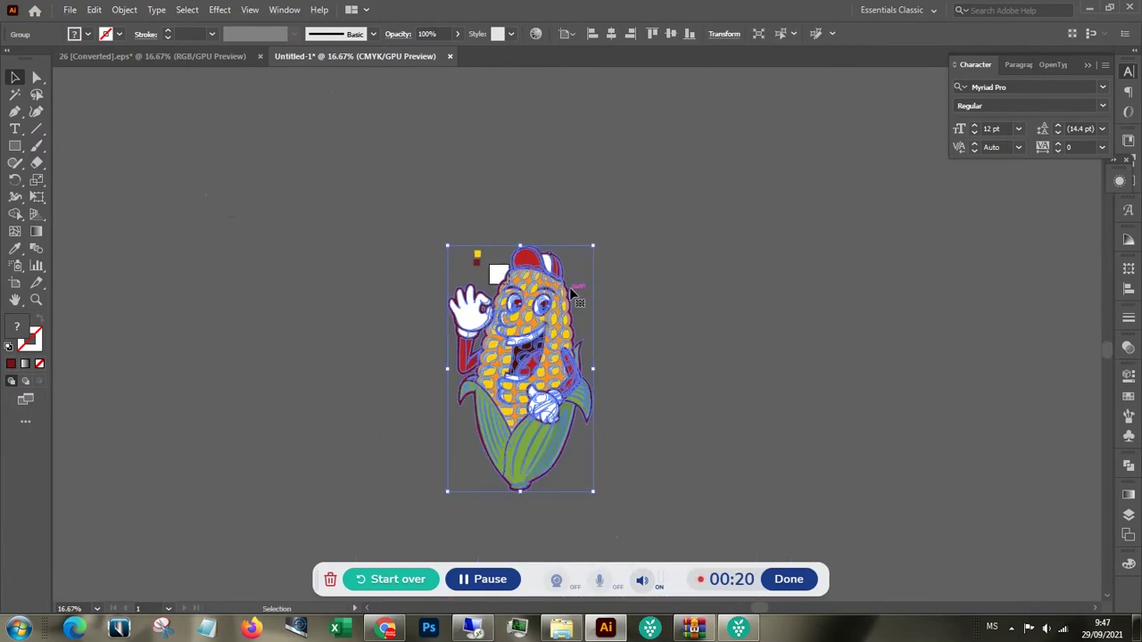
{"action": "left_click_drag", "start_coordinate": [549, 469], "coordinate": [453, 477]}
Scale the corn mascot down and bring it next to the artboard.
{"action": "key", "text": "ctrl+equal"}
{"action": "key", "text": "ctrl+equal"}
{"action": "key", "text": "ctrl+equal"}
{"action": "left_click_drag", "start_coordinate": [562, 282], "coordinate": [408, 338]}
{"action": "key", "text": "ctrl+equal"}
{"action": "key", "text": "ctrl+equal"}
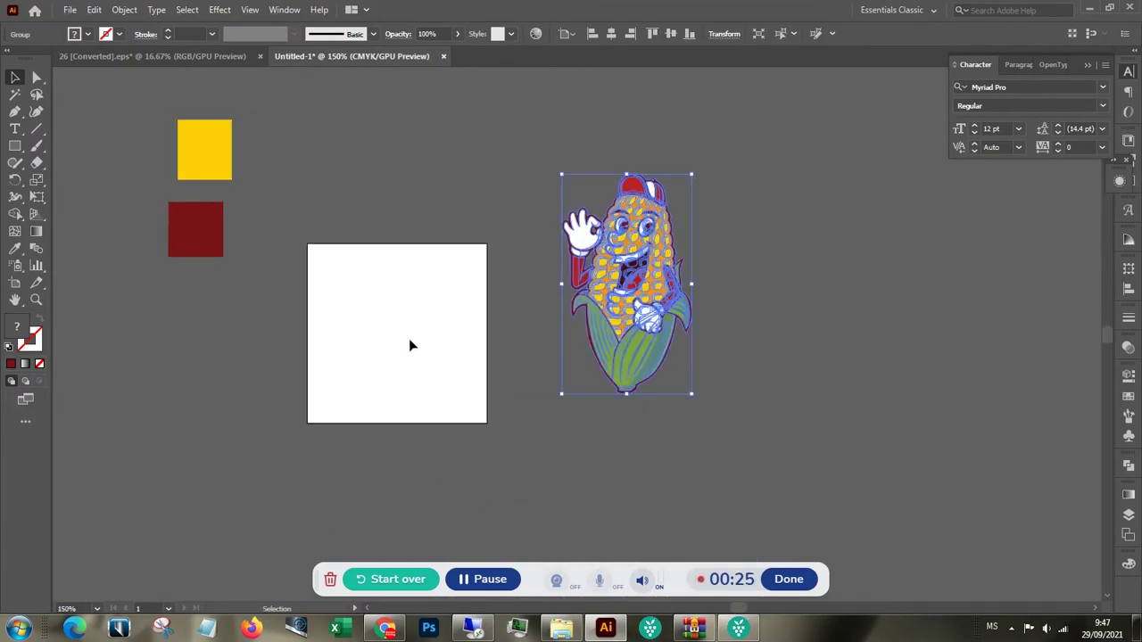
{"action": "left_click_drag", "start_coordinate": [678, 295], "coordinate": [656, 299]}
{"action": "mouse_move", "coordinate": [751, 141]}
{"action": "left_mouse_down"}
{"action": "mouse_move", "coordinate": [768, 178]}
{"action": "mouse_move", "coordinate": [698, 232]}
{"action": "left_mouse_up"}
{"action": "key", "text": "ctrl+z"}
{"action": "mouse_move", "coordinate": [651, 294]}
{"action": "left_mouse_down"}
{"action": "mouse_move", "coordinate": [641, 312]}
{"action": "mouse_move", "coordinate": [641, 261]}
{"action": "left_mouse_up"}
{"action": "left_click", "coordinate": [719, 287]}
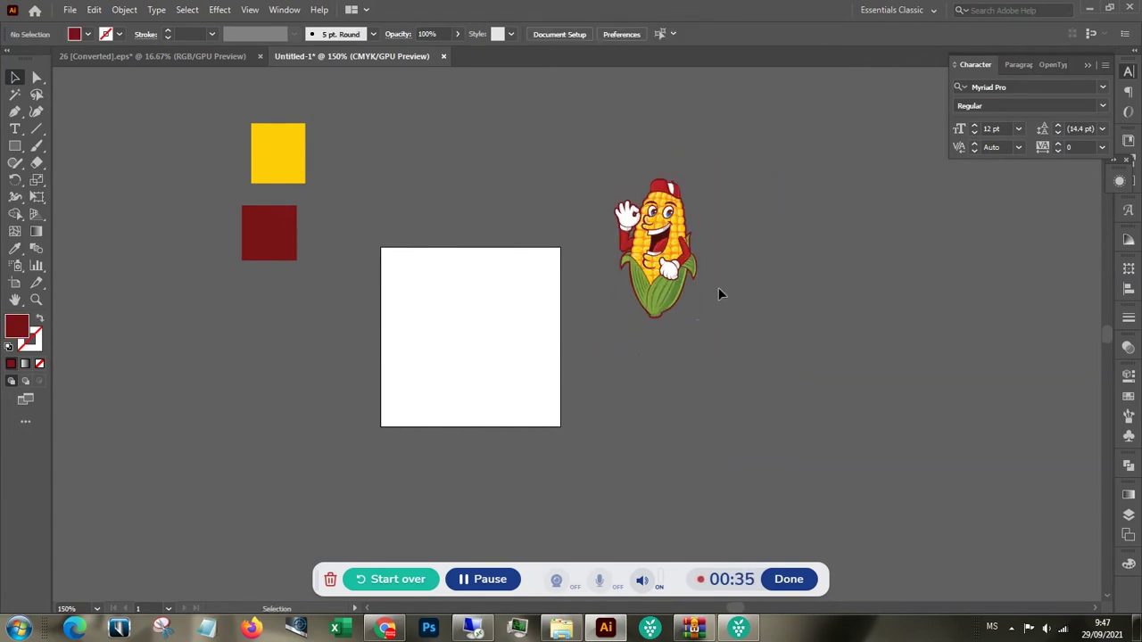
Place the shrunken corn on the white artboard, raised into the upper middle.
{"action": "scroll", "coordinate": [417, 302], "scroll_direction": "up", "scroll_amount": 3}
{"action": "scroll", "coordinate": [419, 286], "scroll_direction": "down", "scroll_amount": 1}
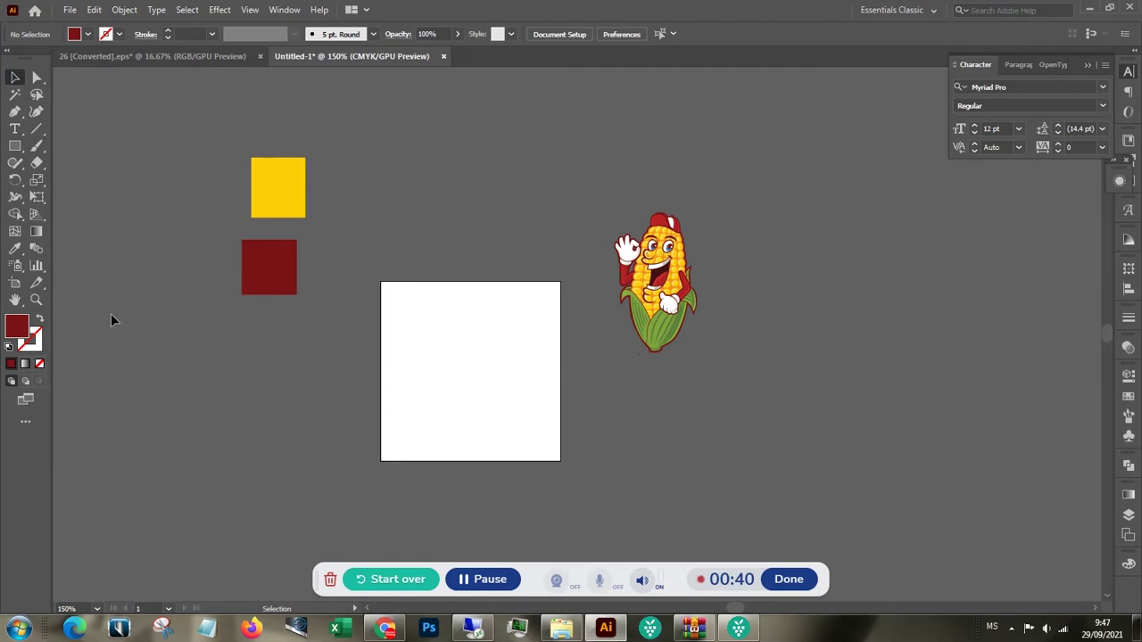
{"action": "left_click_drag", "start_coordinate": [649, 286], "coordinate": [454, 356]}
{"action": "key", "text": "ctrl+equal"}
{"action": "key", "text": "ctrl+equal"}
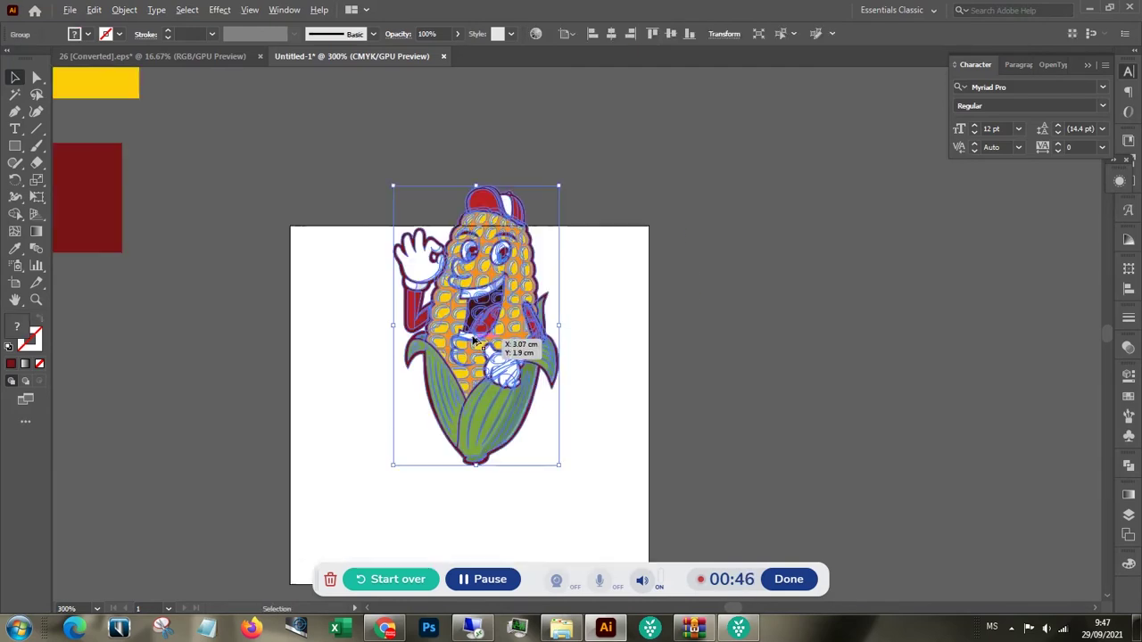
{"action": "left_click_drag", "start_coordinate": [440, 404], "coordinate": [445, 374]}
{"action": "left_click", "coordinate": [232, 285]}
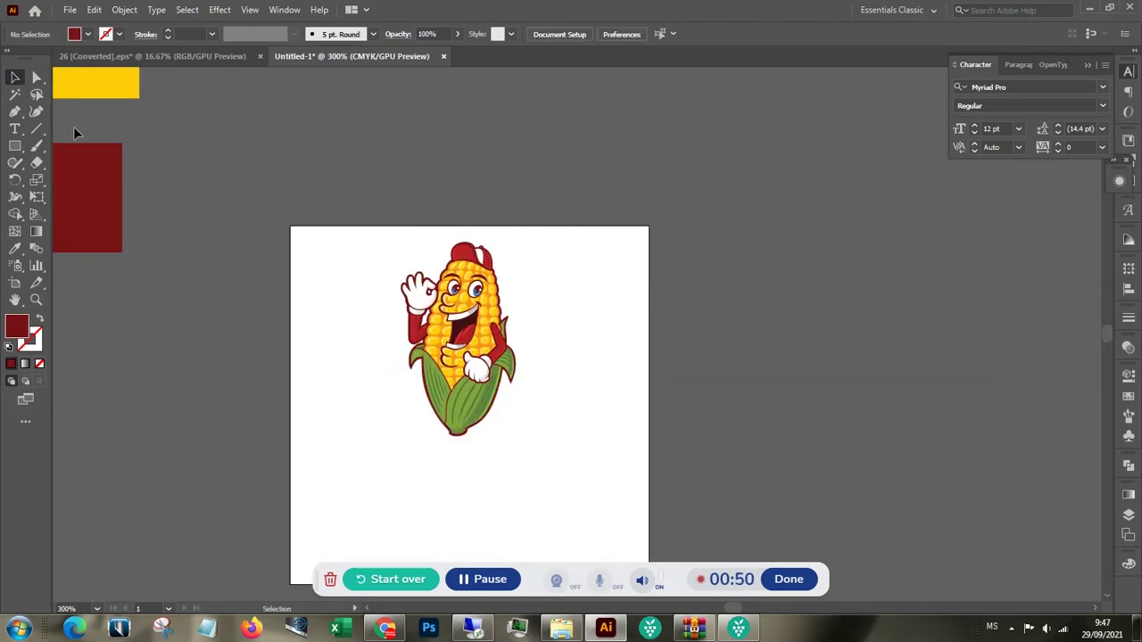
{"action": "left_click_drag", "start_coordinate": [15, 129], "coordinate": [79, 142]}
Add the text 'SweetCorn' below the corn mascot and enlarge it.
{"action": "left_click", "coordinate": [76, 128]}
{"action": "left_click", "coordinate": [340, 426]}
{"action": "type", "text": "SweetCorn"}
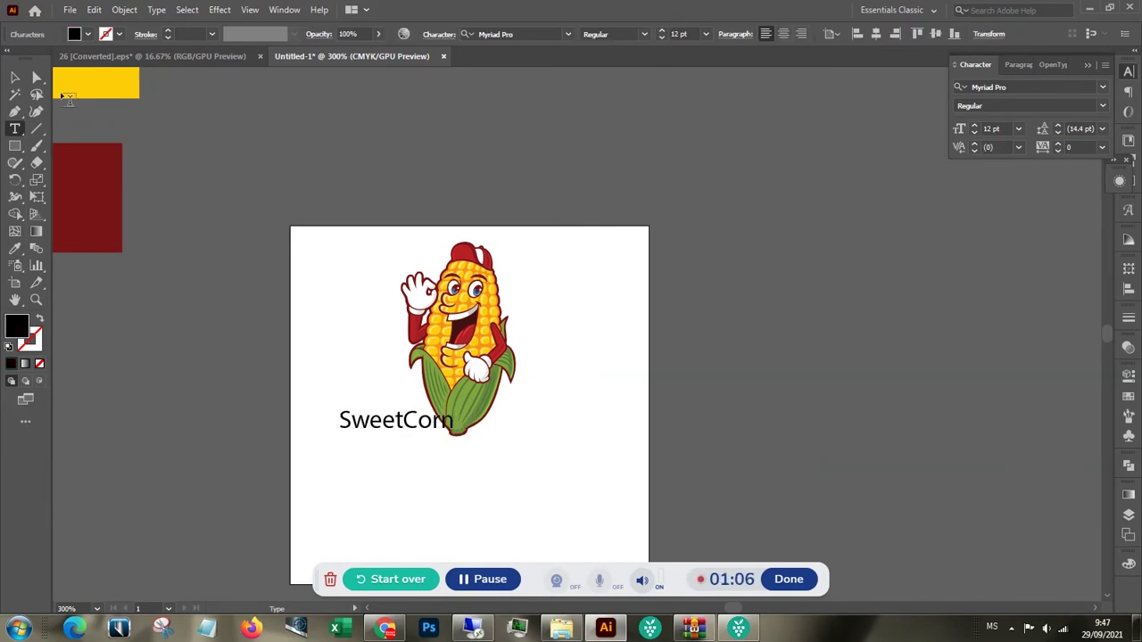
{"action": "key", "text": "Escape"}
{"action": "left_click_drag", "start_coordinate": [455, 434], "coordinate": [580, 438]}
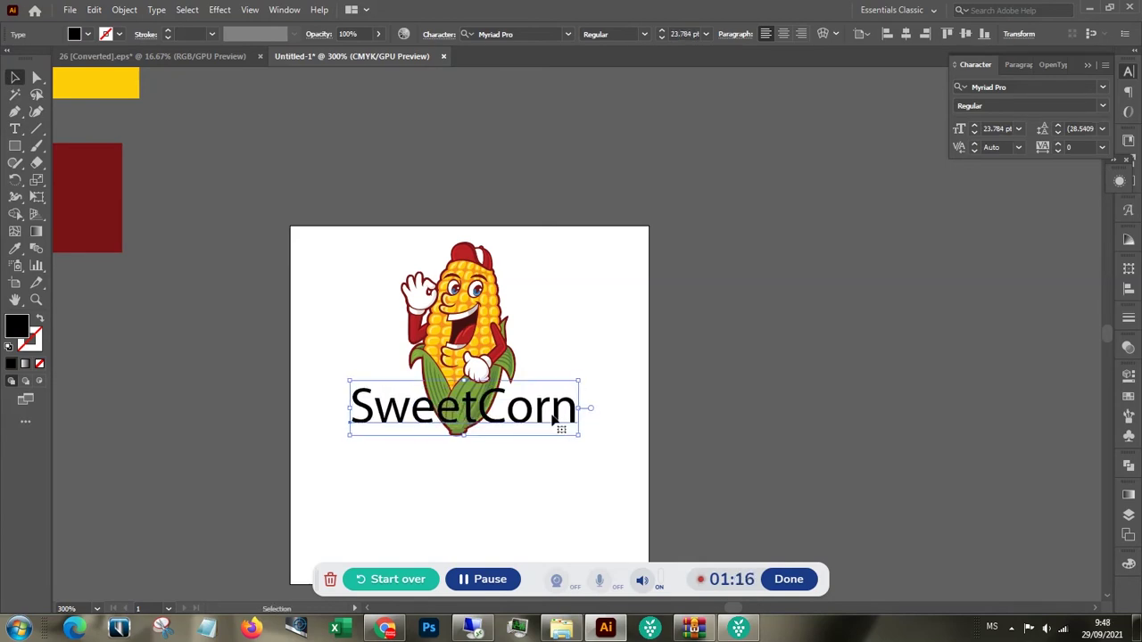
Move the yellow and red colour squares to the right of the artboard.
{"action": "key", "text": "ctrl+minus"}
{"action": "scroll", "coordinate": [438, 438], "scroll_direction": "right", "scroll_amount": 3}
{"action": "left_click_drag", "start_coordinate": [143, 152], "coordinate": [107, 268]}
{"action": "left_click_drag", "start_coordinate": [89, 215], "coordinate": [547, 359]}
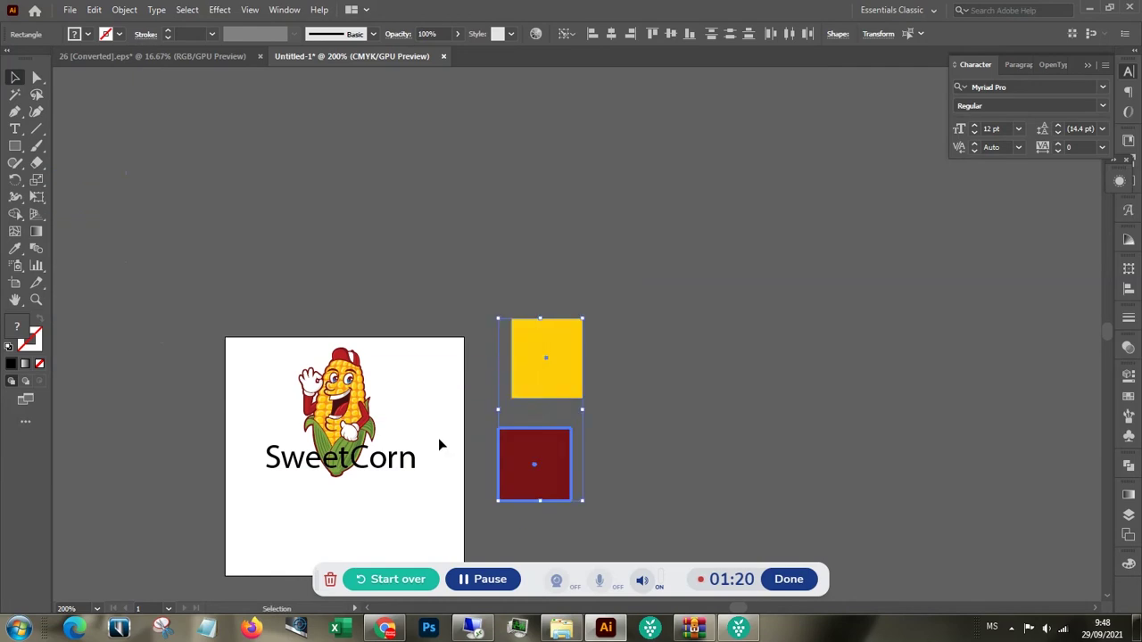
Try the yellow square's colour on SweetCorn, then revert the text to black.
{"action": "left_click", "coordinate": [287, 457]}
{"action": "left_click", "coordinate": [15, 248]}
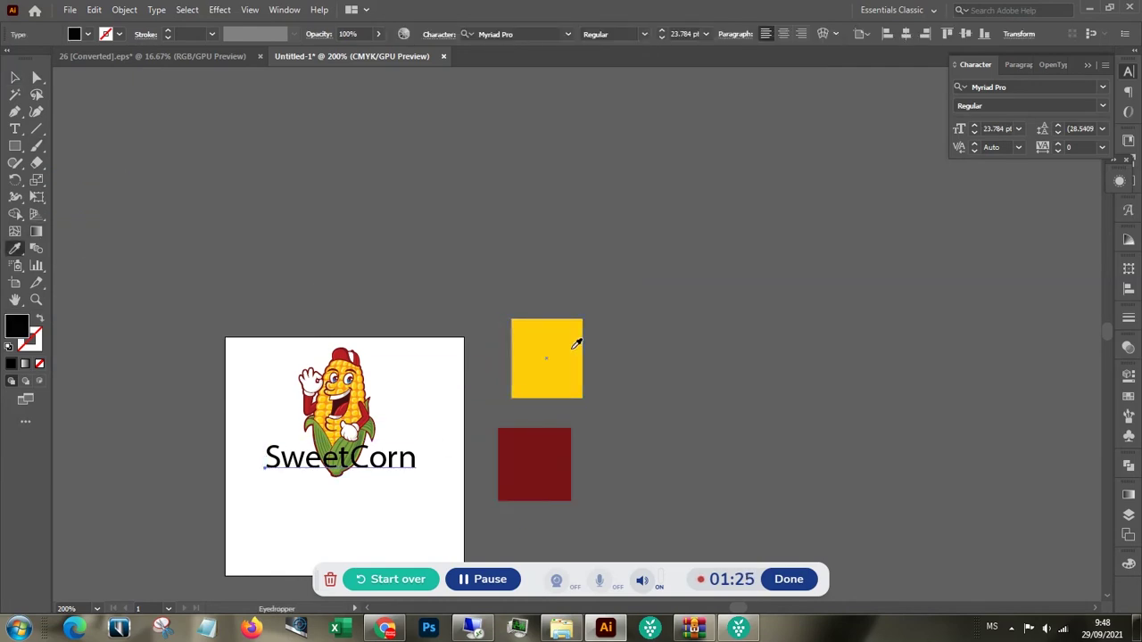
{"action": "left_click", "coordinate": [575, 347]}
{"action": "key", "text": "ctrl+z"}
{"action": "left_click", "coordinate": [390, 536]}
{"action": "left_click", "coordinate": [401, 464]}
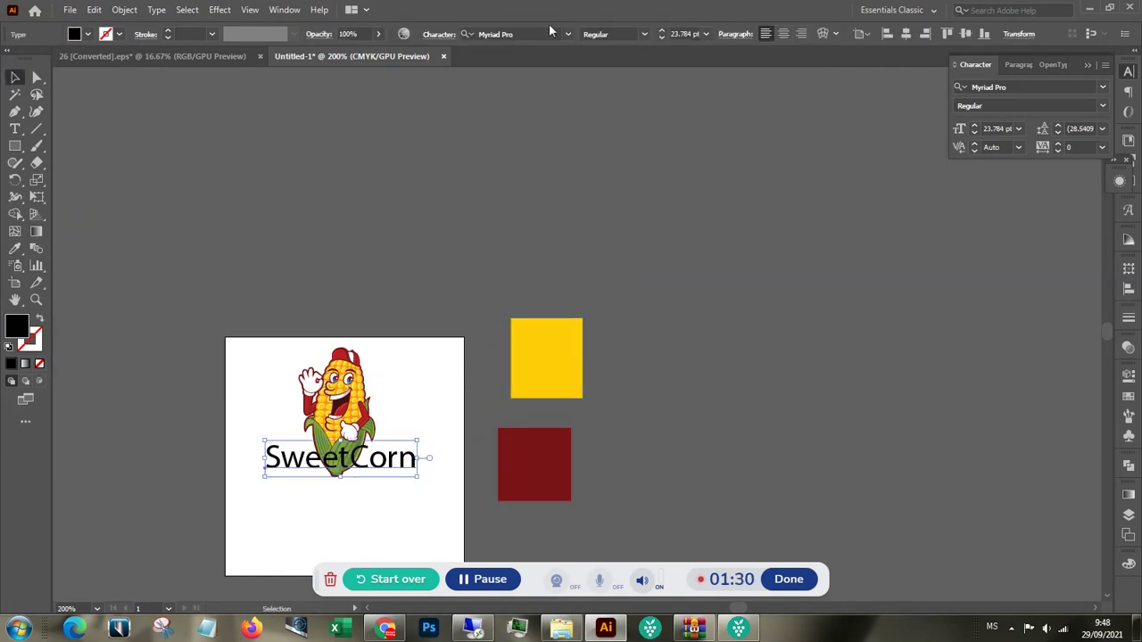
{"action": "left_click", "coordinate": [568, 34]}
Preview fonts like Longdon Decorative, Alloy Ink and Abril Fatface on SweetCorn.
{"action": "key", "text": "Down"}
{"action": "key", "text": "Down"}
{"action": "key", "text": "Down"}
{"action": "key", "text": "Down"}
{"action": "key", "text": "Down"}
{"action": "key", "text": "Down"}
{"action": "key", "text": "Down"}
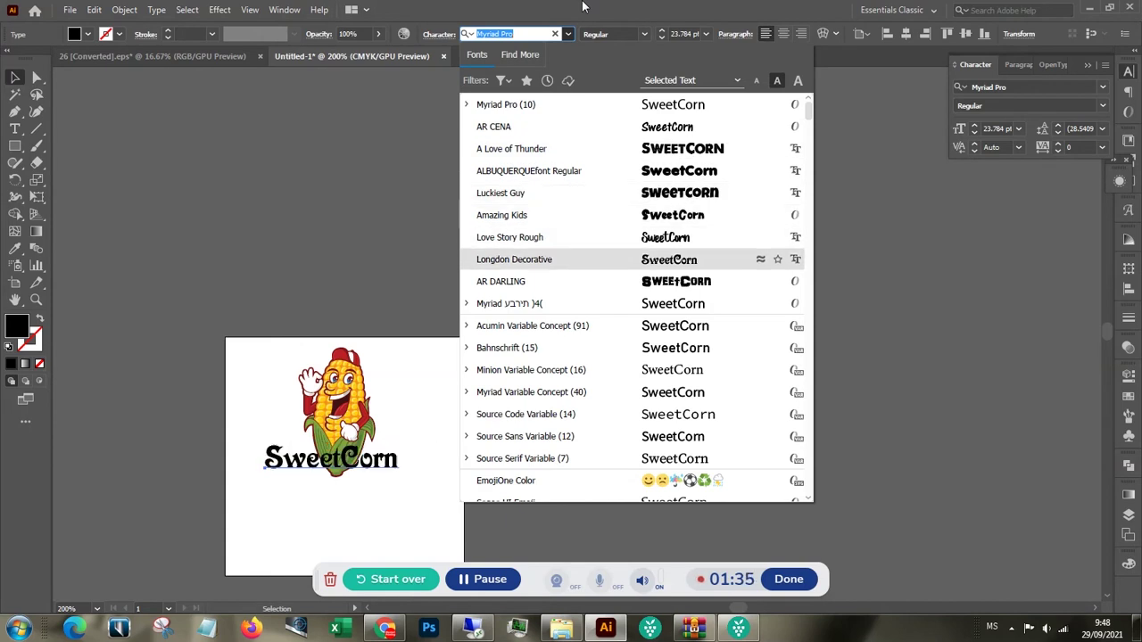
{"action": "key", "text": "Down"}
{"action": "key", "text": "Down"}
{"action": "key", "text": "Down"}
{"action": "key", "text": "Down"}
{"action": "key", "text": "Down"}
{"action": "key", "text": "Down"}
{"action": "key", "text": "Down"}
{"action": "key", "text": "Down"}
{"action": "key", "text": "Down"}
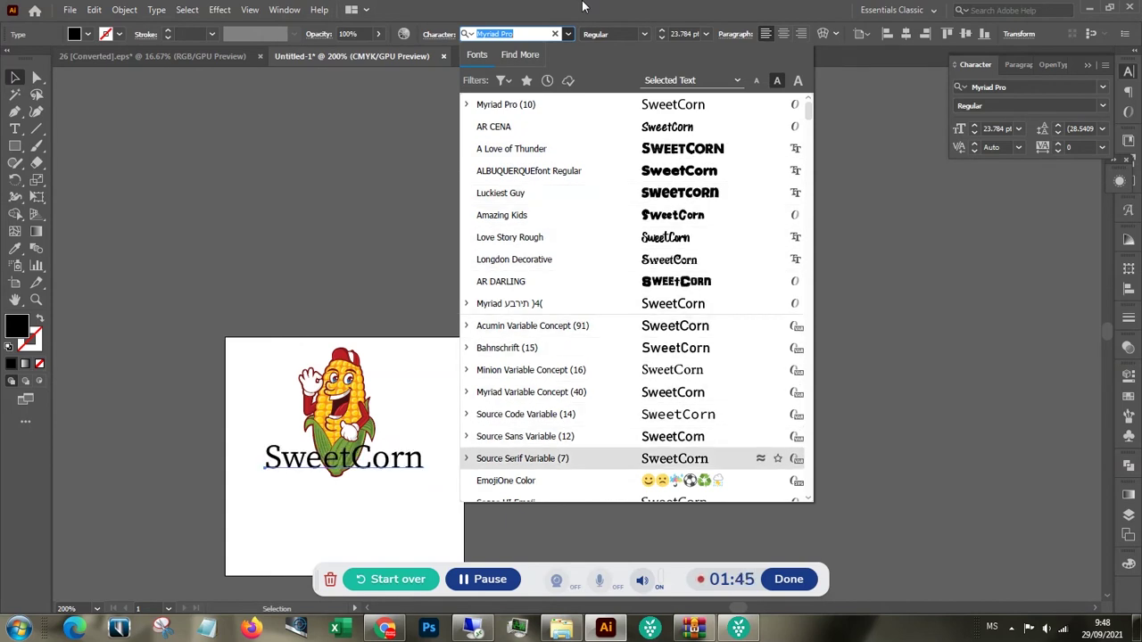
{"action": "key", "text": "Down"}
{"action": "key", "text": "Down"}
{"action": "key", "text": "Down"}
{"action": "key", "text": "Down"}
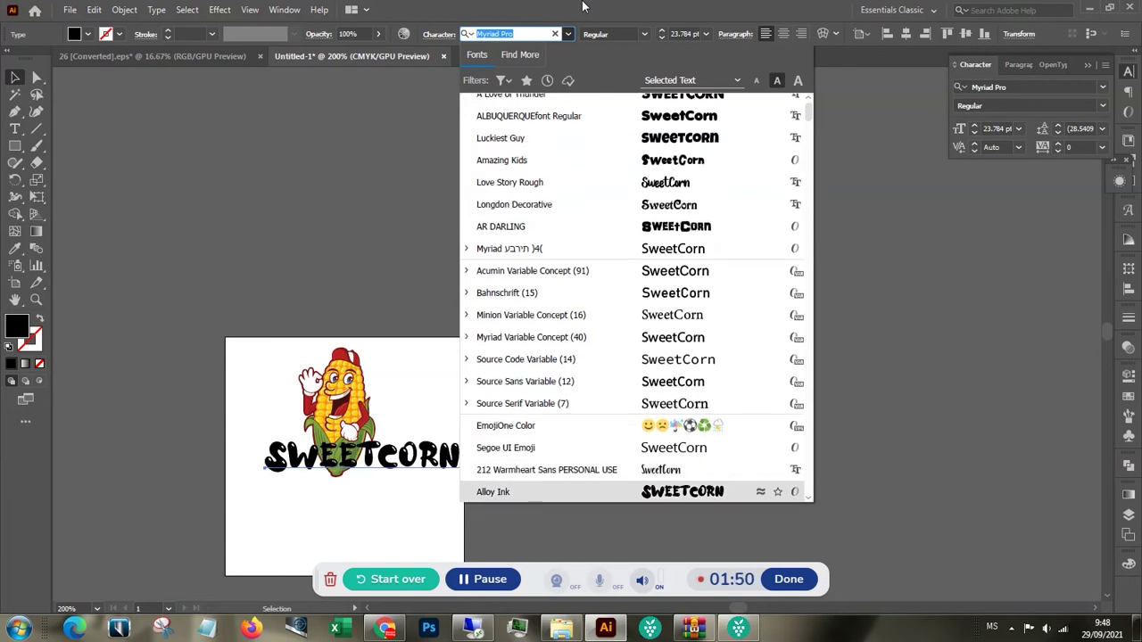
{"action": "key", "text": "Down"}
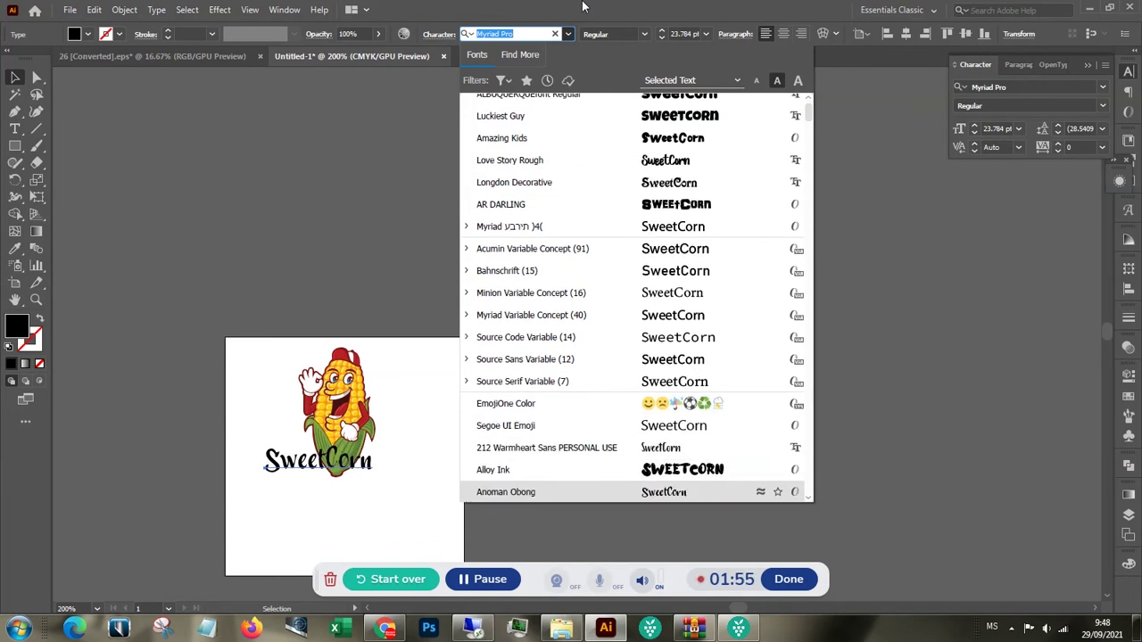
{"action": "key", "text": "Down"}
{"action": "key", "text": "Down"}
{"action": "key", "text": "Down"}
{"action": "key", "text": "Down"}
{"action": "key", "text": "Down"}
{"action": "key", "text": "Down"}
{"action": "key", "text": "Down"}
{"action": "key", "text": "Down"}
{"action": "key", "text": "Down"}
{"action": "key", "text": "Down"}
{"action": "key", "text": "Down"}
{"action": "key", "text": "Down"}
{"action": "key", "text": "Down"}
{"action": "key", "text": "Down"}
{"action": "key", "text": "Down"}
{"action": "key", "text": "Down"}
{"action": "key", "text": "Down"}
{"action": "key", "text": "Down"}
{"action": "key", "text": "Down"}
{"action": "key", "text": "Down"}
{"action": "key", "text": "Down"}
{"action": "key", "text": "Down"}
{"action": "key", "text": "Down"}
{"action": "key", "text": "Down"}
{"action": "key", "text": "Down"}
{"action": "key", "text": "Down"}
{"action": "key", "text": "Down"}
{"action": "key", "text": "Down"}
{"action": "key", "text": "Down"}
{"action": "key", "text": "Down"}
{"action": "key", "text": "Down"}
{"action": "key", "text": "Down"}
{"action": "key", "text": "Down"}
{"action": "key", "text": "Down"}
{"action": "key", "text": "Down"}
{"action": "key", "text": "Down"}
{"action": "key", "text": "Down"}
{"action": "key", "text": "Down"}
{"action": "key", "text": "Down"}
{"action": "key", "text": "Down"}
{"action": "key", "text": "Down"}
{"action": "key", "text": "Down"}
{"action": "key", "text": "Down"}
{"action": "key", "text": "Down"}
{"action": "key", "text": "Down"}
{"action": "key", "text": "Down"}
{"action": "key", "text": "Down"}
{"action": "key", "text": "Down"}
{"action": "key", "text": "Down"}
{"action": "key", "text": "Down"}
{"action": "key", "text": "Down"}
{"action": "key", "text": "Down"}
{"action": "key", "text": "Down"}
{"action": "key", "text": "Down"}
{"action": "key", "text": "Down"}
{"action": "key", "text": "Up"}
{"action": "key", "text": "Down"}
{"action": "key", "text": "Down"}
{"action": "key", "text": "Down"}
{"action": "key", "text": "Down"}
{"action": "key", "text": "Down"}
{"action": "key", "text": "Down"}
{"action": "key", "text": "Down"}
{"action": "key", "text": "Down"}
{"action": "key", "text": "Up"}
{"action": "key", "text": "Down"}
{"action": "key", "text": "Down"}
Apply the Brandy - Personal use script font to SweetCorn.
{"action": "key", "text": "Down"}
{"action": "key", "text": "Down"}
{"action": "key", "text": "Down"}
{"action": "key", "text": "Down"}
{"action": "key", "text": "Down"}
{"action": "key", "text": "Down"}
{"action": "key", "text": "Down"}
{"action": "key", "text": "Down"}
{"action": "key", "text": "Down"}
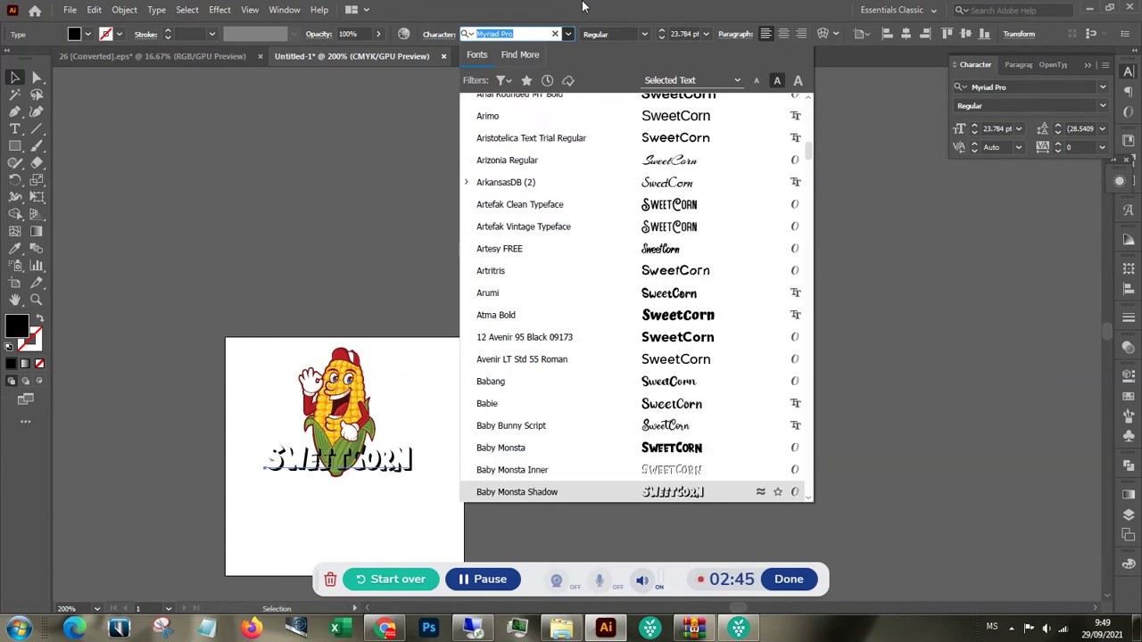
{"action": "key", "text": "Down"}
{"action": "key", "text": "Down"}
{"action": "key", "text": "Down"}
{"action": "key", "text": "Down"}
{"action": "key", "text": "Down"}
{"action": "key", "text": "Down"}
{"action": "key", "text": "Down"}
{"action": "key", "text": "Down"}
{"action": "key", "text": "Down"}
{"action": "key", "text": "Down"}
{"action": "key", "text": "Down"}
{"action": "key", "text": "Down"}
{"action": "key", "text": "Down"}
{"action": "key", "text": "Down"}
{"action": "key", "text": "Down"}
{"action": "key", "text": "Down"}
{"action": "key", "text": "Down"}
{"action": "key", "text": "Down"}
{"action": "key", "text": "Down"}
{"action": "key", "text": "Down"}
{"action": "key", "text": "Down"}
{"action": "key", "text": "Down"}
{"action": "key", "text": "Down"}
{"action": "key", "text": "Down"}
{"action": "key", "text": "Down"}
{"action": "key", "text": "Down"}
{"action": "key", "text": "Down"}
{"action": "key", "text": "Down"}
{"action": "key", "text": "Down"}
{"action": "key", "text": "Down"}
{"action": "key", "text": "Down"}
{"action": "key", "text": "Down"}
{"action": "key", "text": "Down"}
{"action": "key", "text": "Down"}
{"action": "key", "text": "Down"}
{"action": "key", "text": "Down"}
{"action": "key", "text": "Down"}
{"action": "key", "text": "Down"}
{"action": "key", "text": "Down"}
{"action": "key", "text": "Down"}
{"action": "key", "text": "Down"}
{"action": "key", "text": "Down"}
{"action": "key", "text": "Down"}
{"action": "key", "text": "Down"}
{"action": "key", "text": "Down"}
{"action": "key", "text": "Down"}
{"action": "key", "text": "Down"}
{"action": "key", "text": "Down"}
{"action": "key", "text": "Down"}
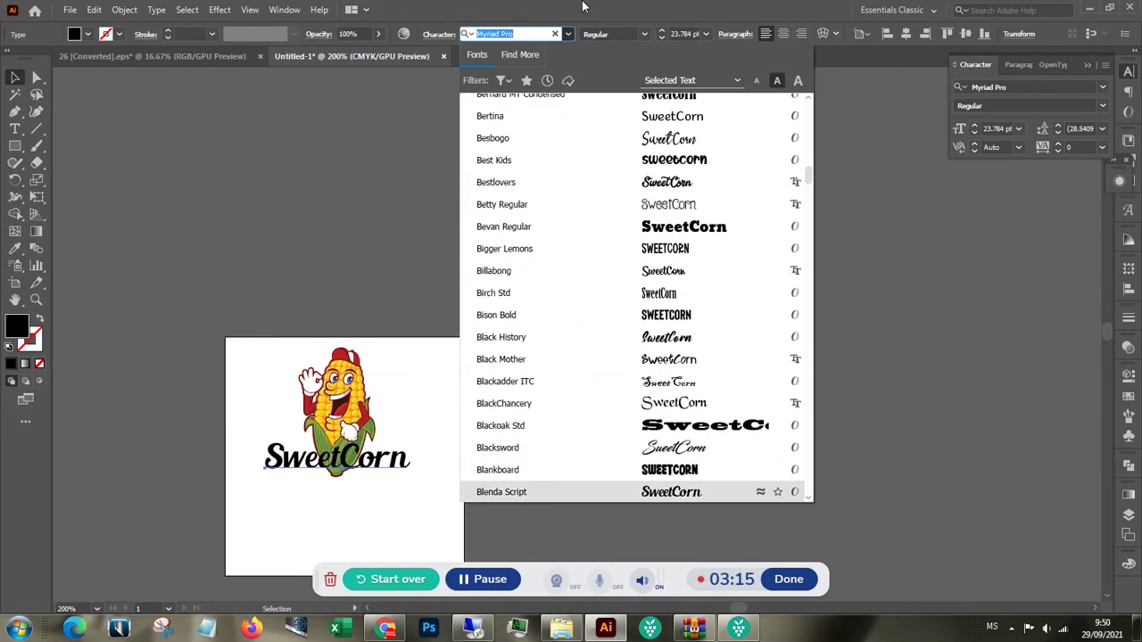
{"action": "key", "text": "Down"}
{"action": "key", "text": "Down"}
{"action": "key", "text": "Down"}
{"action": "key", "text": "Down"}
{"action": "key", "text": "Down"}
{"action": "key", "text": "Down"}
{"action": "key", "text": "Down"}
{"action": "key", "text": "Down"}
{"action": "key", "text": "Down"}
{"action": "key", "text": "Down"}
{"action": "key", "text": "Down"}
{"action": "key", "text": "Down"}
{"action": "key", "text": "Down"}
{"action": "key", "text": "Down"}
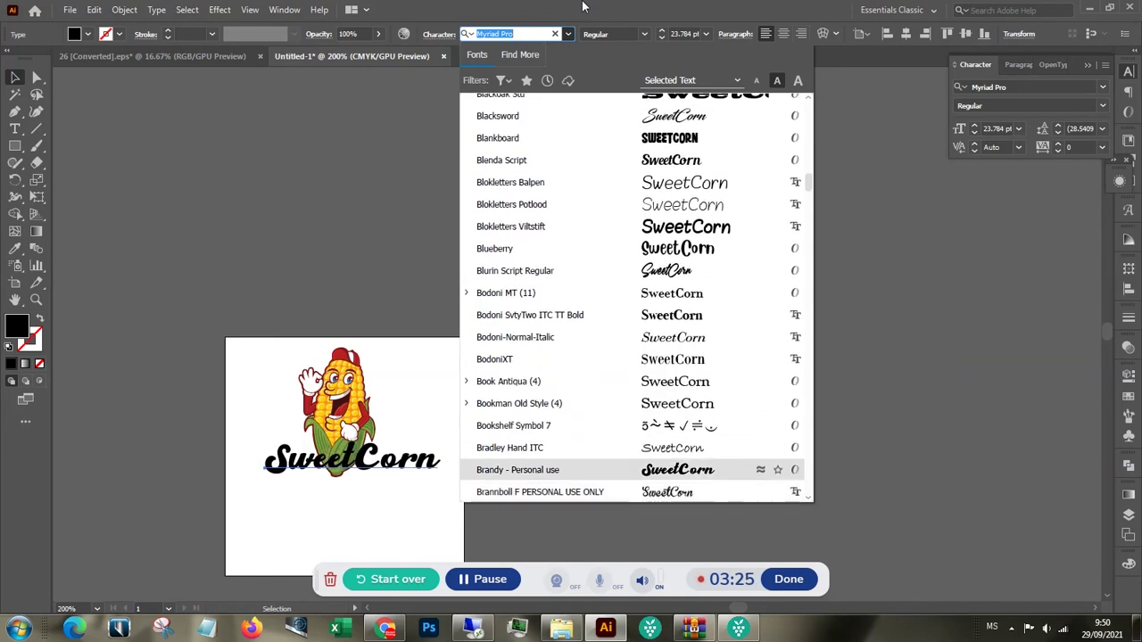
{"action": "key", "text": "Return"}
{"action": "scroll", "coordinate": [317, 480], "scroll_direction": "up", "scroll_amount": 2}
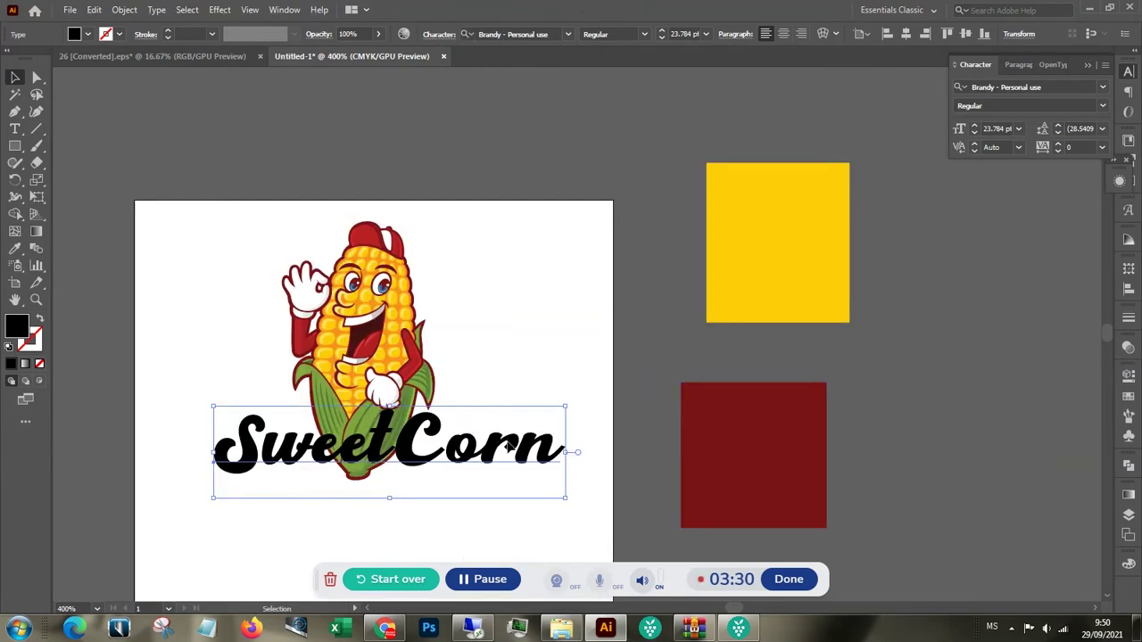
{"action": "left_click", "coordinate": [750, 447]}
Type the word 'homemade' as a new text line below the logo.
{"action": "scroll", "coordinate": [586, 314], "scroll_direction": "down", "scroll_amount": 2}
{"action": "scroll", "coordinate": [516, 377], "scroll_direction": "up", "scroll_amount": 3}
{"action": "left_click", "coordinate": [516, 377]}
{"action": "left_click", "coordinate": [141, 140]}
{"action": "key", "text": "t"}
{"action": "left_click", "coordinate": [352, 420]}
{"action": "type", "text": "homemade"}
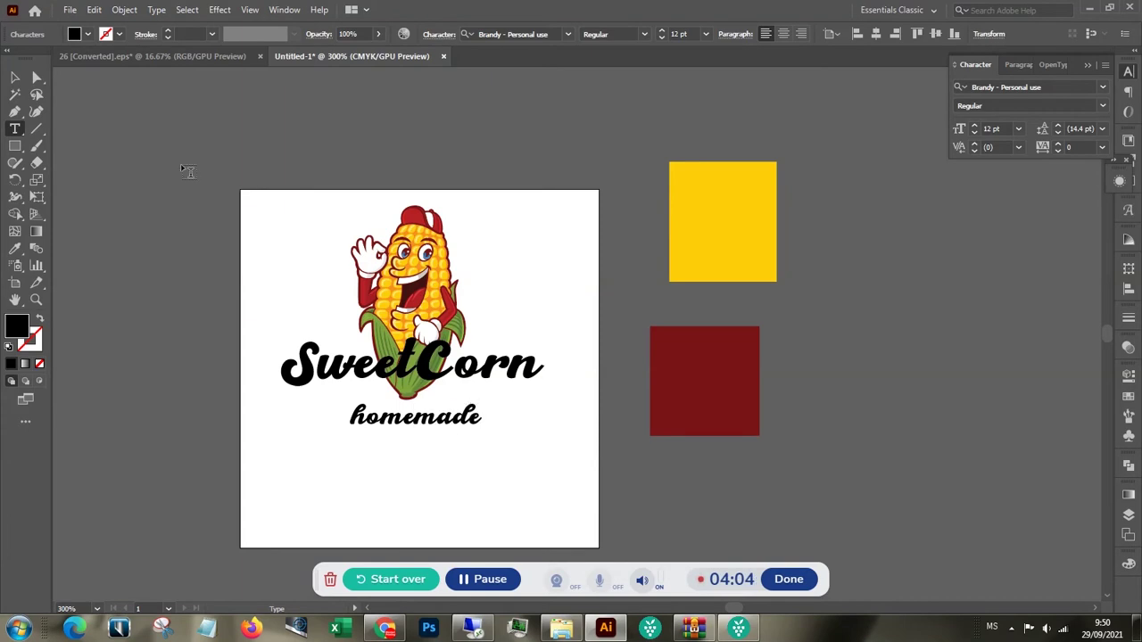
{"action": "key", "text": "v"}
Tuck the homemade text beneath the right half of SweetCorn.
{"action": "left_click_drag", "start_coordinate": [458, 433], "coordinate": [515, 409]}
{"action": "left_click", "coordinate": [487, 412]}
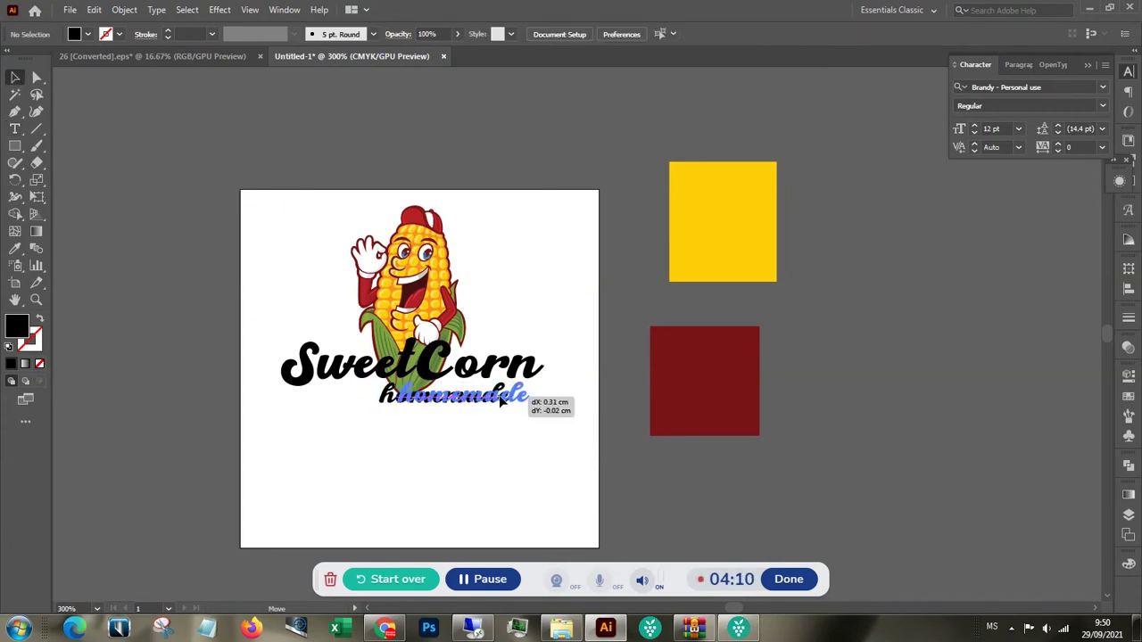
{"action": "scroll", "coordinate": [472, 421], "scroll_direction": "up", "scroll_amount": 2}
{"action": "left_click_drag", "start_coordinate": [500, 362], "coordinate": [449, 361]}
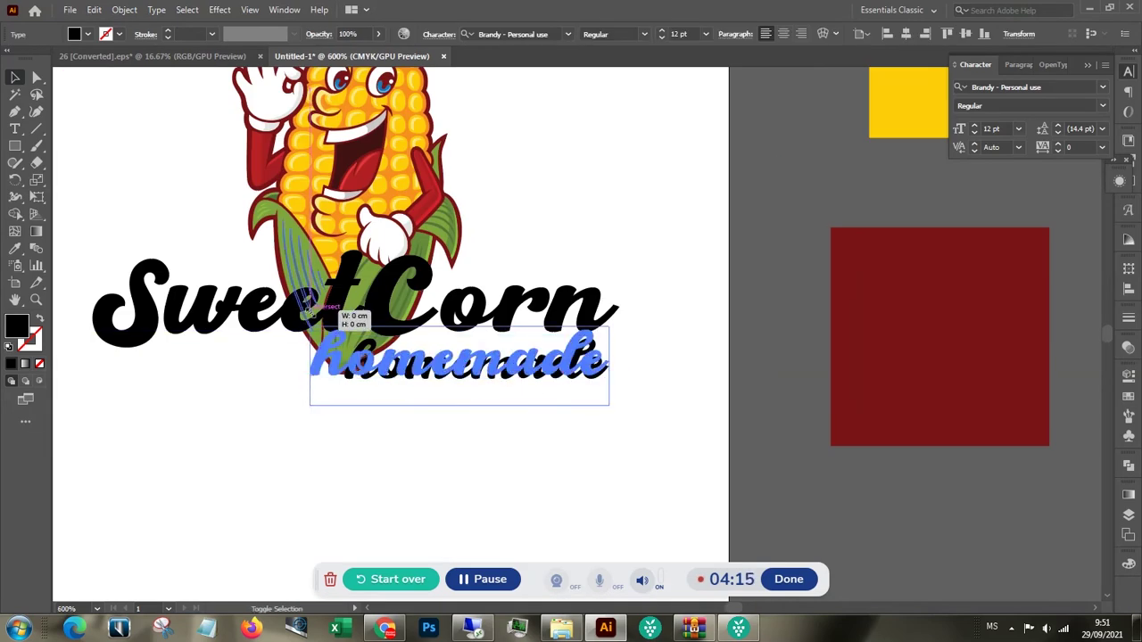
{"action": "left_click", "coordinate": [818, 408]}
{"action": "scroll", "coordinate": [465, 408], "scroll_direction": "down", "scroll_amount": 3}
{"action": "left_click", "coordinate": [465, 408]}
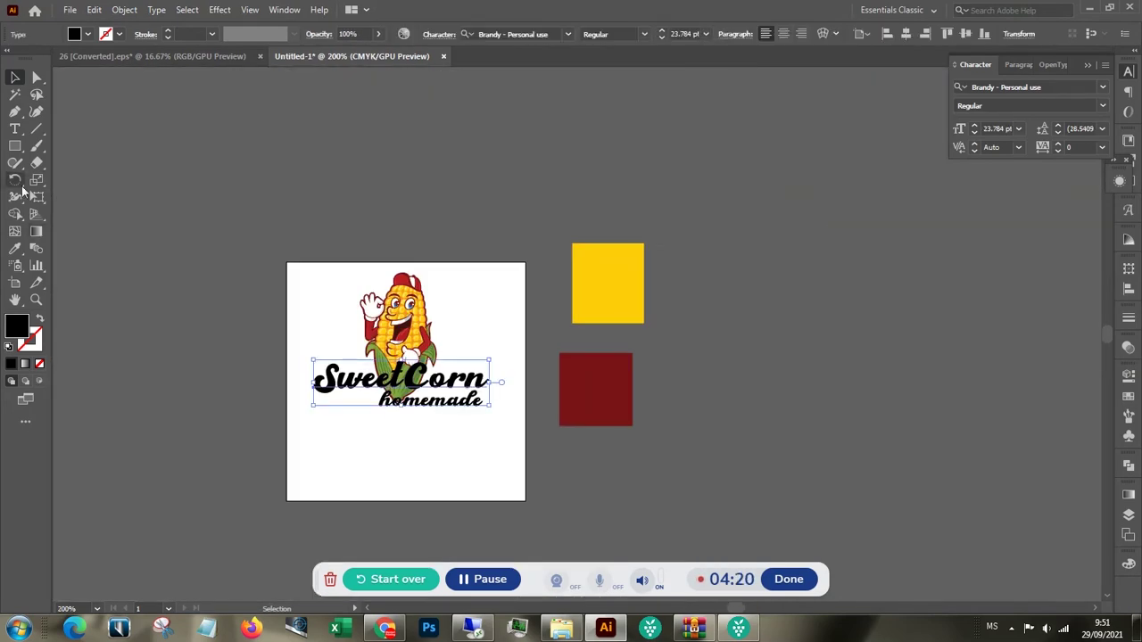
Colour the SweetCorn text yellow by sampling the yellow square.
{"action": "left_click", "coordinate": [16, 250]}
{"action": "left_click", "coordinate": [607, 283]}
{"action": "scroll", "coordinate": [370, 421], "scroll_direction": "up", "scroll_amount": 1}
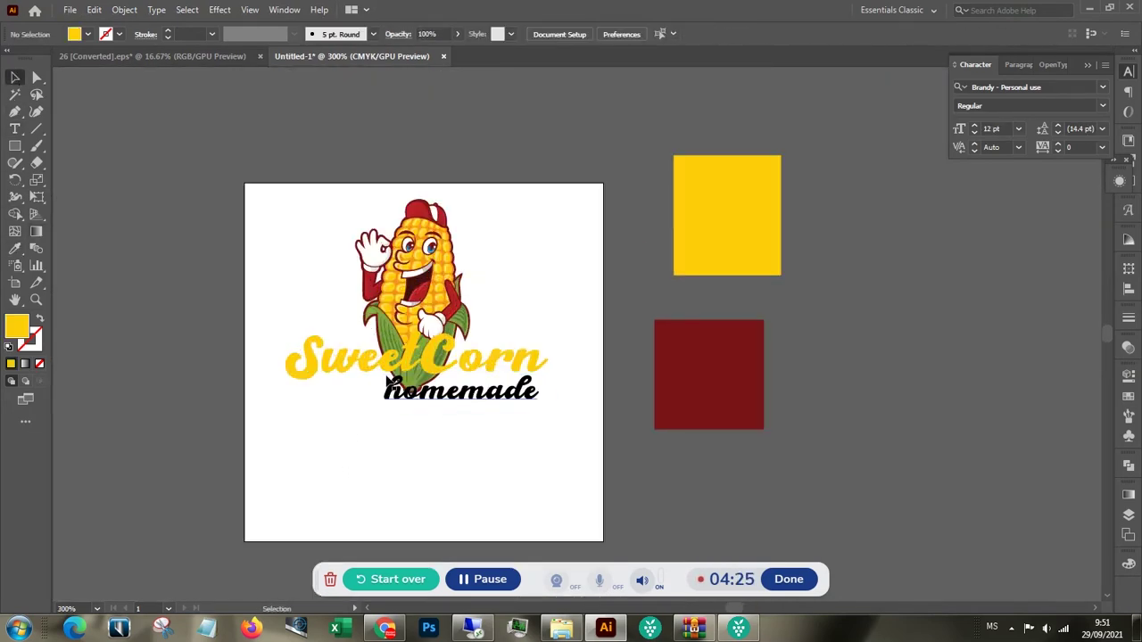
{"action": "left_click", "coordinate": [1129, 515]}
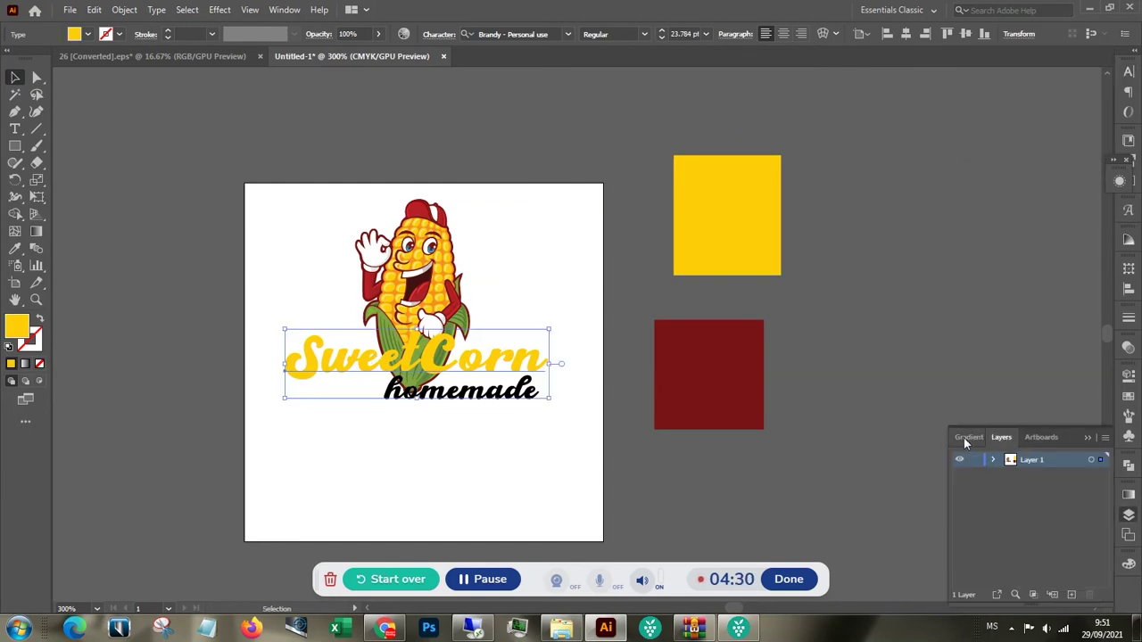
Duplicate SweetCorn in place and give the copy an outline stroke.
{"action": "key", "text": "ctrl+c"}
{"action": "key", "text": "ctrl+shift+v"}
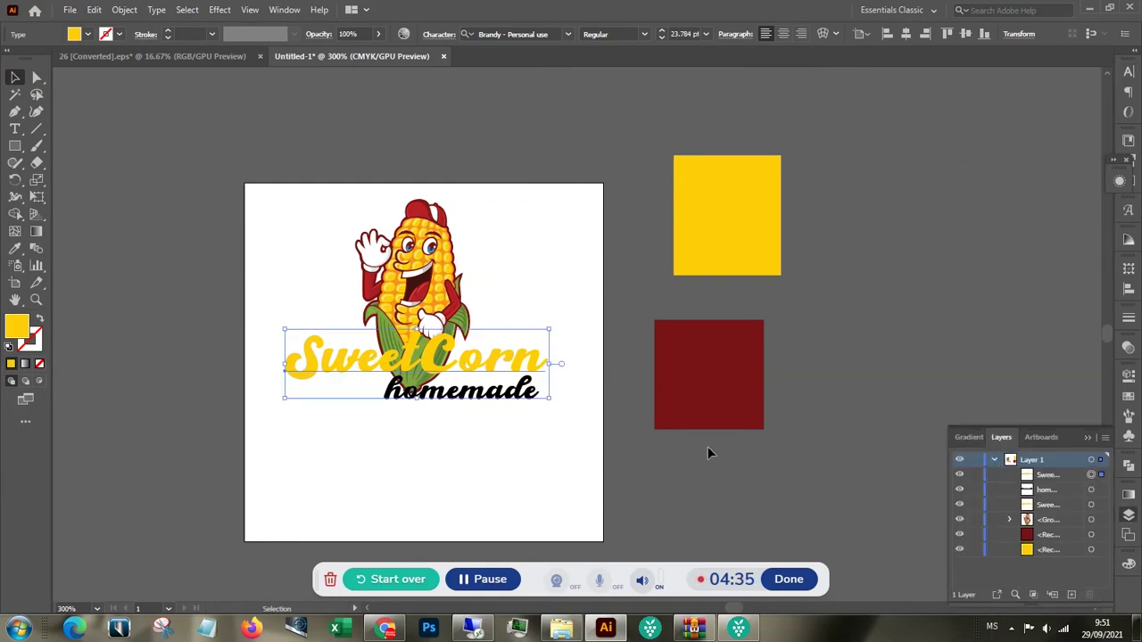
{"action": "left_click_drag", "start_coordinate": [1046, 505], "coordinate": [1045, 486]}
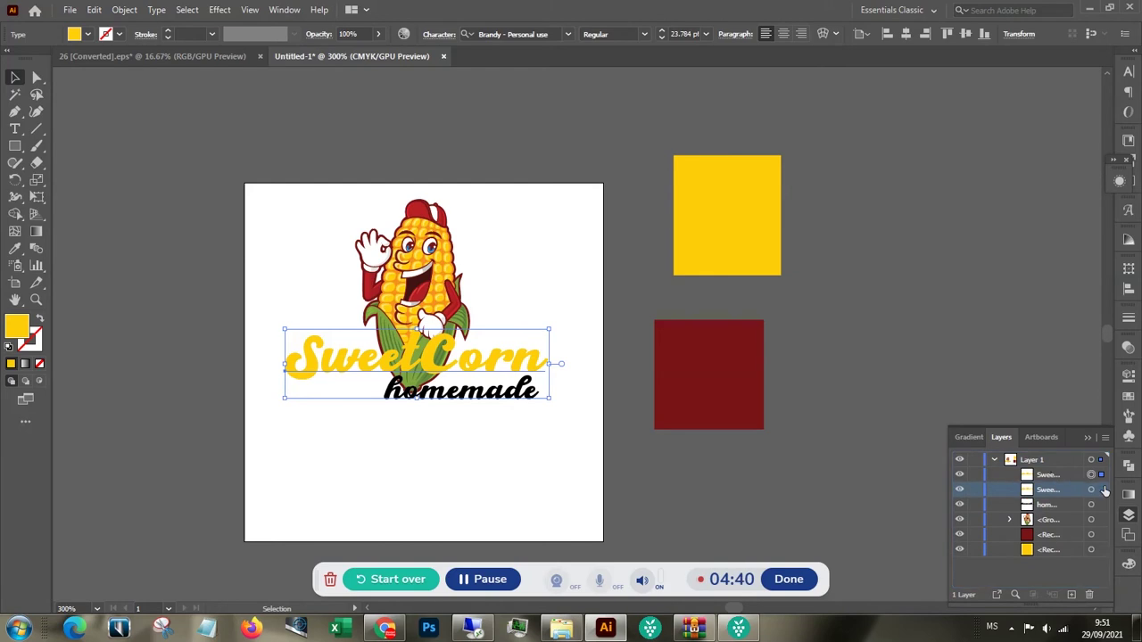
{"action": "left_click", "coordinate": [169, 32]}
{"action": "left_click", "coordinate": [169, 31]}
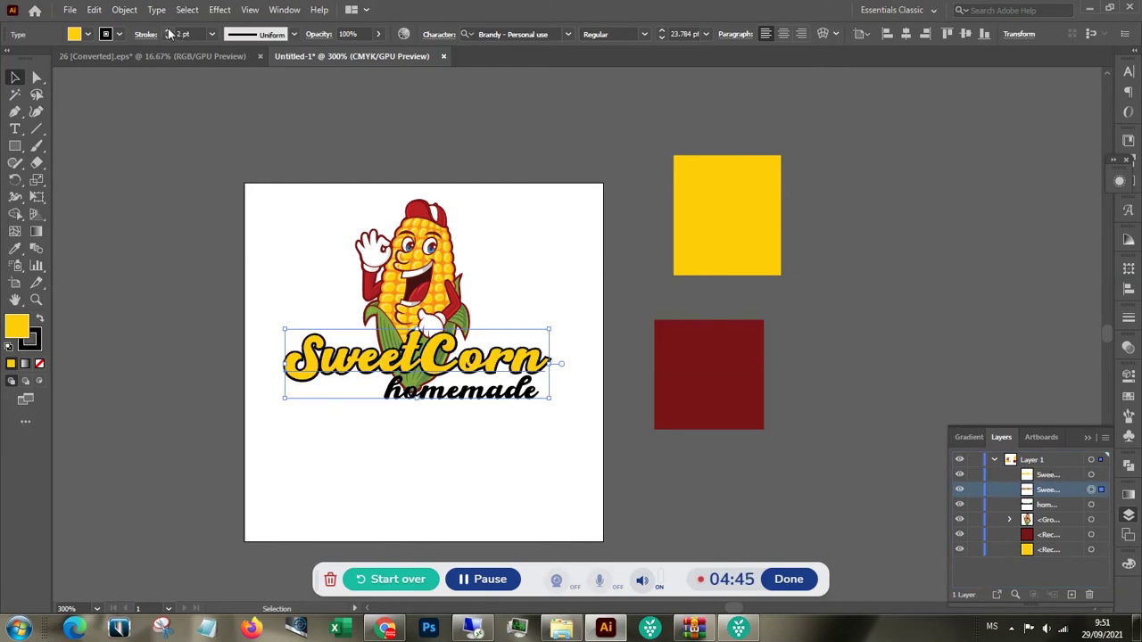
{"action": "left_click", "coordinate": [146, 34]}
Turn the backing SweetCorn copy into a thick dark red outline.
{"action": "key", "text": "i"}
{"action": "left_click", "coordinate": [740, 223]}
{"action": "left_click", "coordinate": [39, 321]}
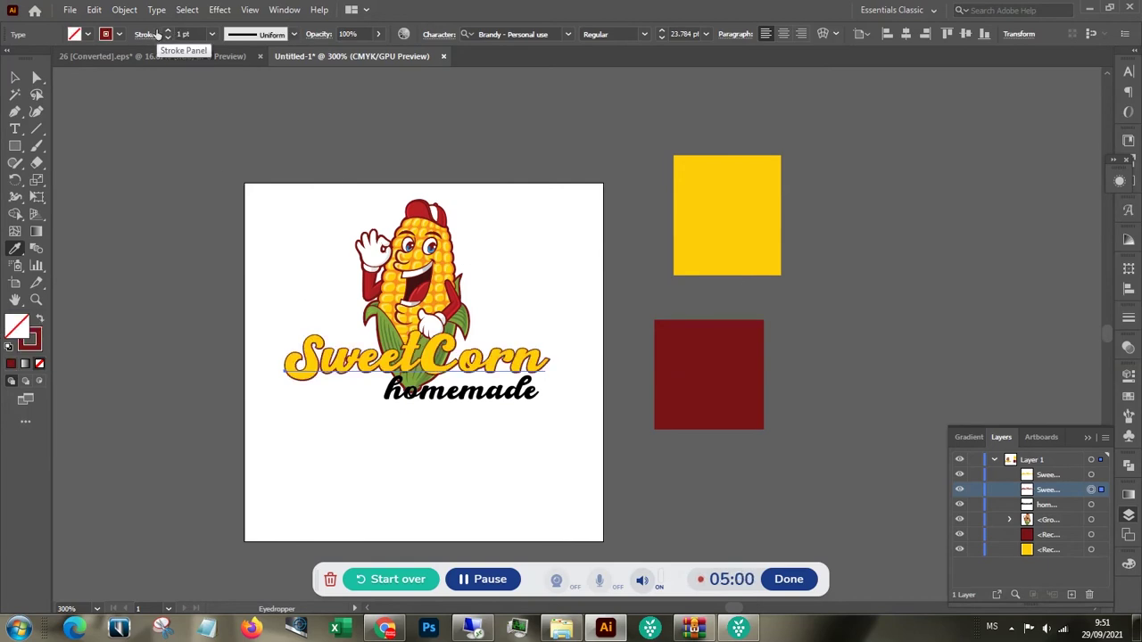
{"action": "left_click", "coordinate": [170, 34]}
{"action": "left_click", "coordinate": [170, 34]}
{"action": "left_click", "coordinate": [170, 34]}
{"action": "left_click", "coordinate": [146, 34]}
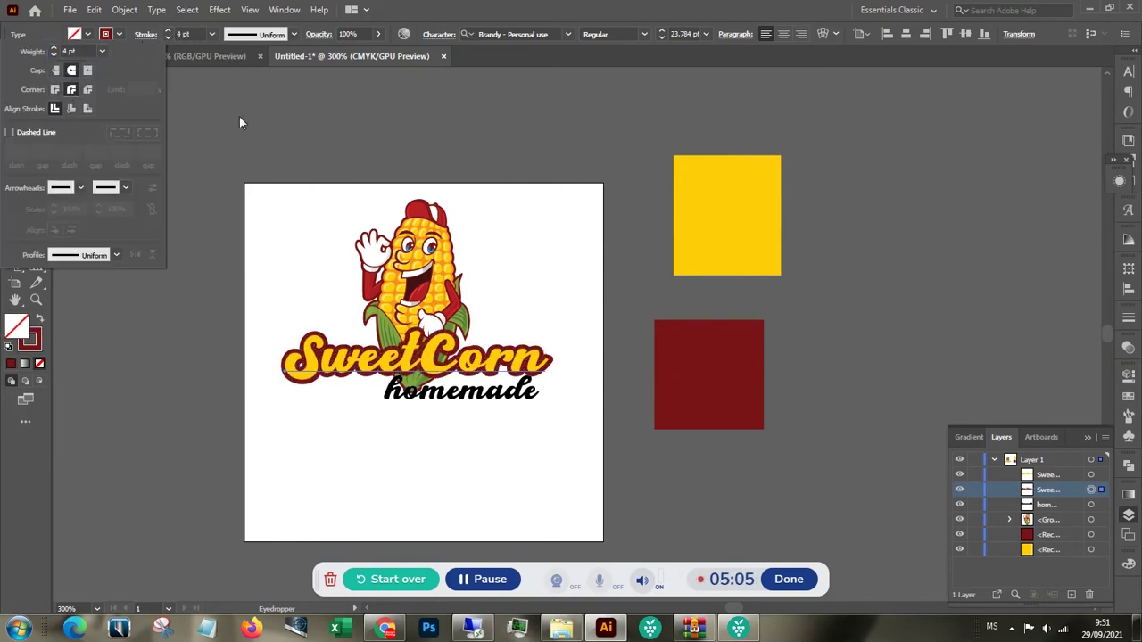
{"action": "left_click", "coordinate": [254, 136]}
Set the SweetCorn outline copy's stroke weight to 4 pt.
{"action": "key", "text": "v"}
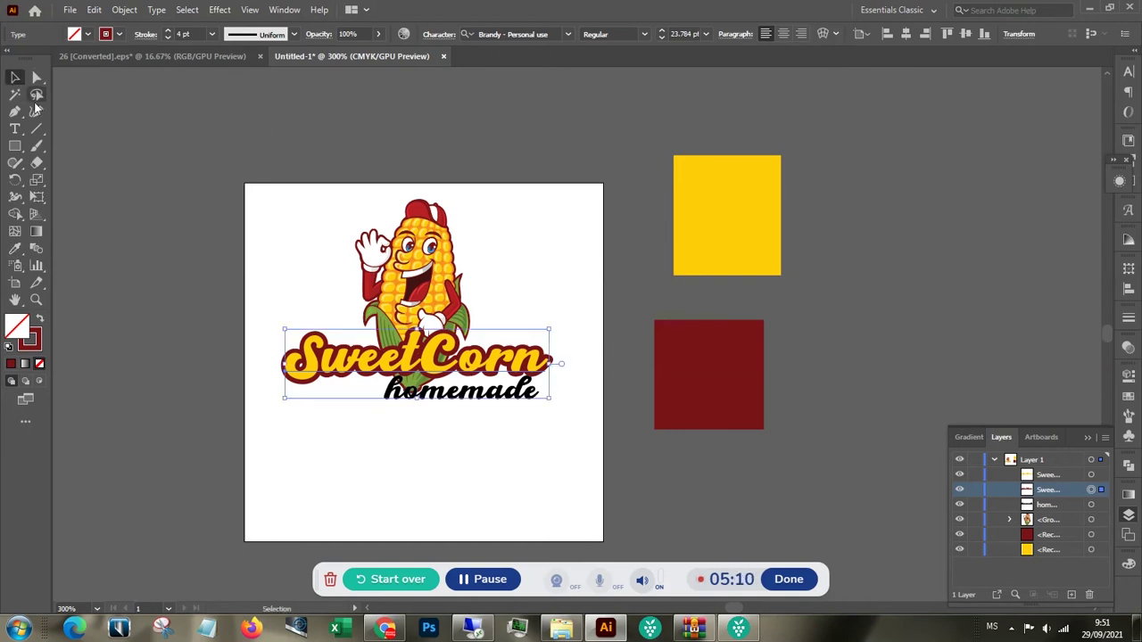
{"action": "scroll", "coordinate": [446, 357], "scroll_direction": "up", "scroll_amount": 4}
{"action": "scroll", "coordinate": [482, 392], "scroll_direction": "down", "scroll_amount": 5}
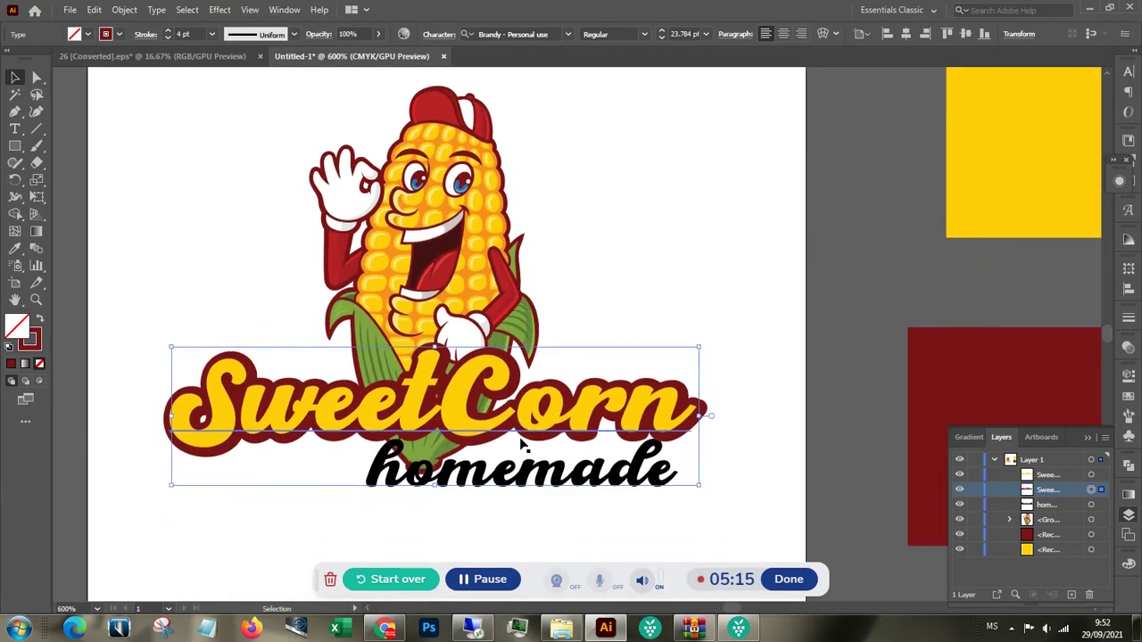
{"action": "left_click", "coordinate": [123, 313]}
{"action": "scroll", "coordinate": [612, 254], "scroll_direction": "down", "scroll_amount": 1}
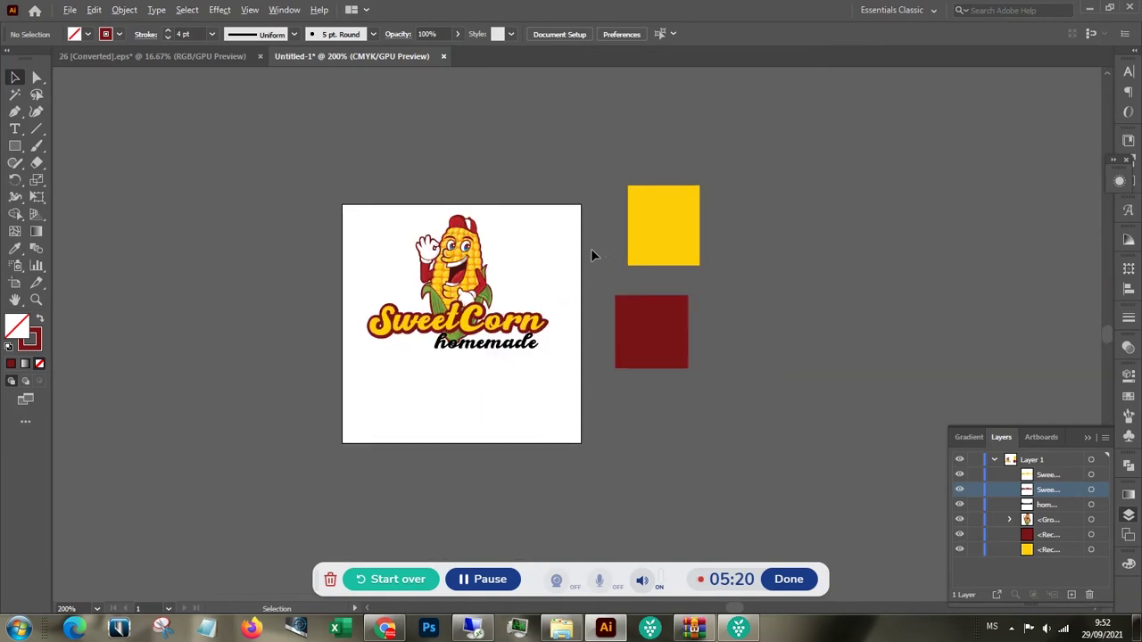
{"action": "scroll", "coordinate": [489, 367], "scroll_direction": "up", "scroll_amount": 1}
{"action": "left_click", "coordinate": [520, 330]}
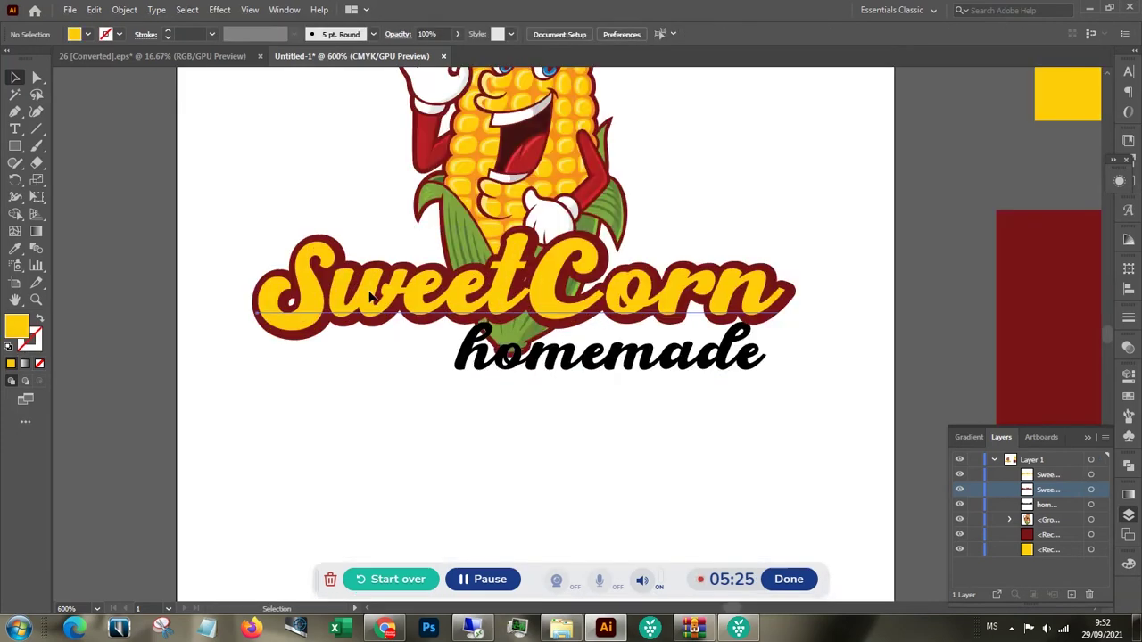
{"action": "scroll", "coordinate": [368, 287], "scroll_direction": "up", "scroll_amount": 2}
{"action": "left_click", "coordinate": [1091, 490]}
{"action": "left_click", "coordinate": [168, 39]}
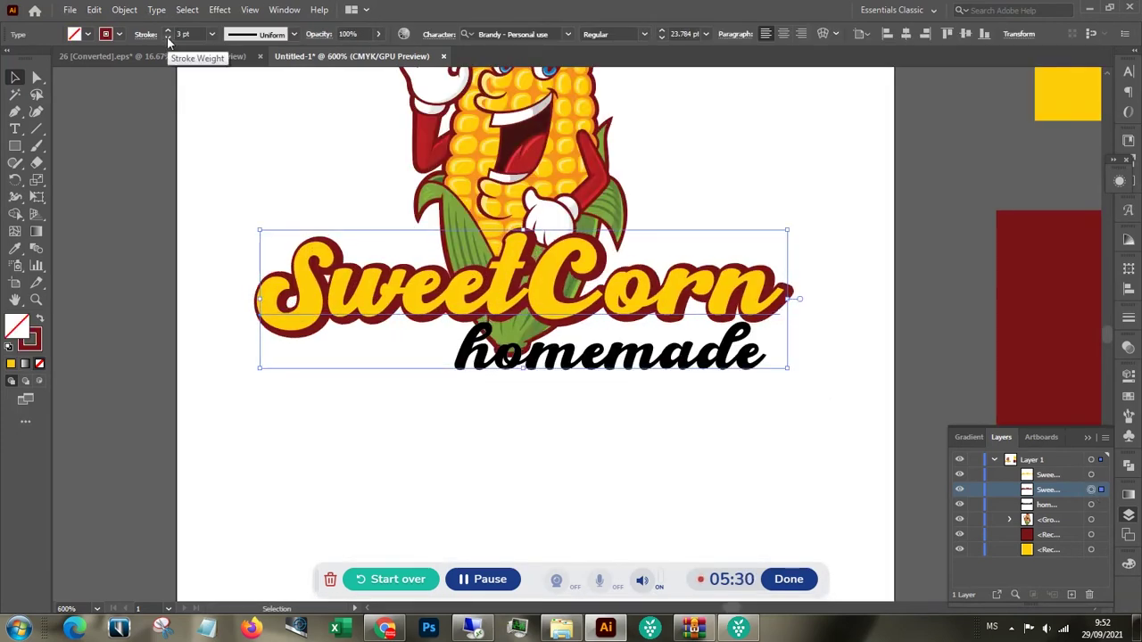
{"action": "left_click", "coordinate": [168, 30]}
Align the yellow lettering on its outline and group both SweetCorn copies.
{"action": "scroll", "coordinate": [298, 425], "scroll_direction": "down", "scroll_amount": 1}
{"action": "scroll", "coordinate": [299, 428], "scroll_direction": "down", "scroll_amount": 1}
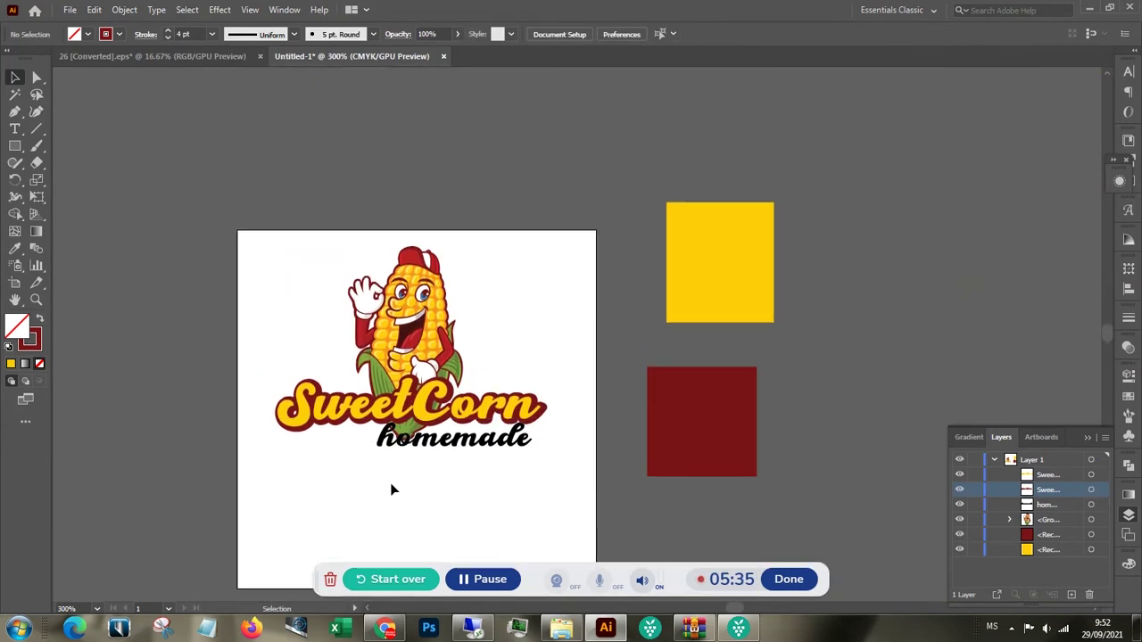
{"action": "left_click", "coordinate": [455, 457]}
{"action": "key", "text": "ctrl+z"}
{"action": "left_click", "coordinate": [1091, 505]}
{"action": "left_click", "coordinate": [1091, 490]}
{"action": "key", "text": "ctrl+g"}
Create a new layer named tulisan for the lettering.
{"action": "left_click", "coordinate": [1090, 490]}
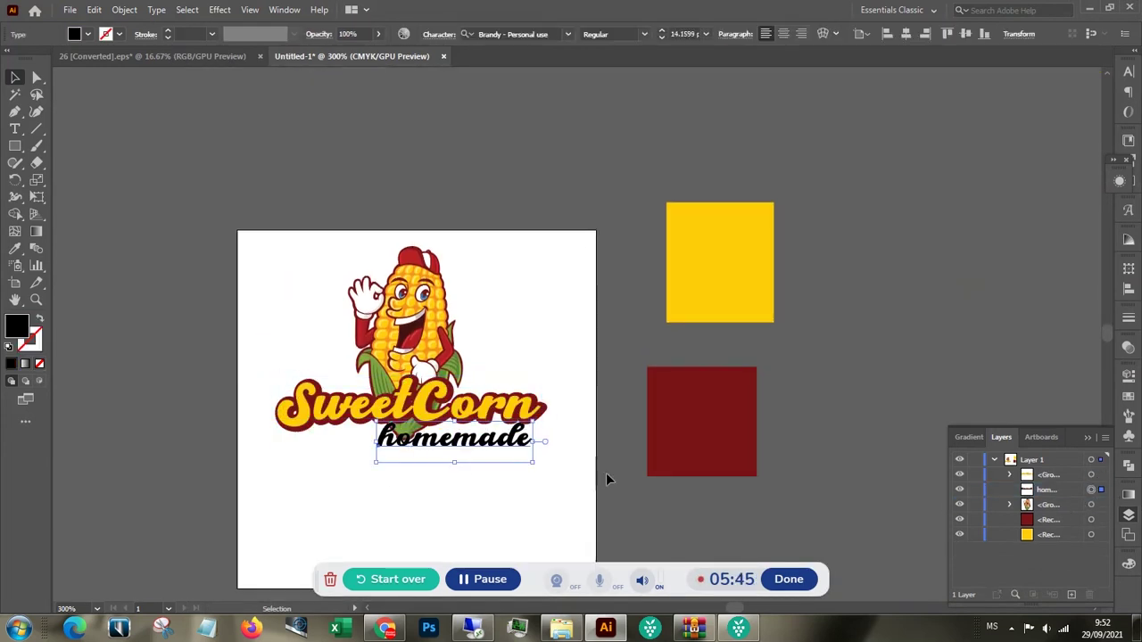
{"action": "left_click", "coordinate": [1090, 475]}
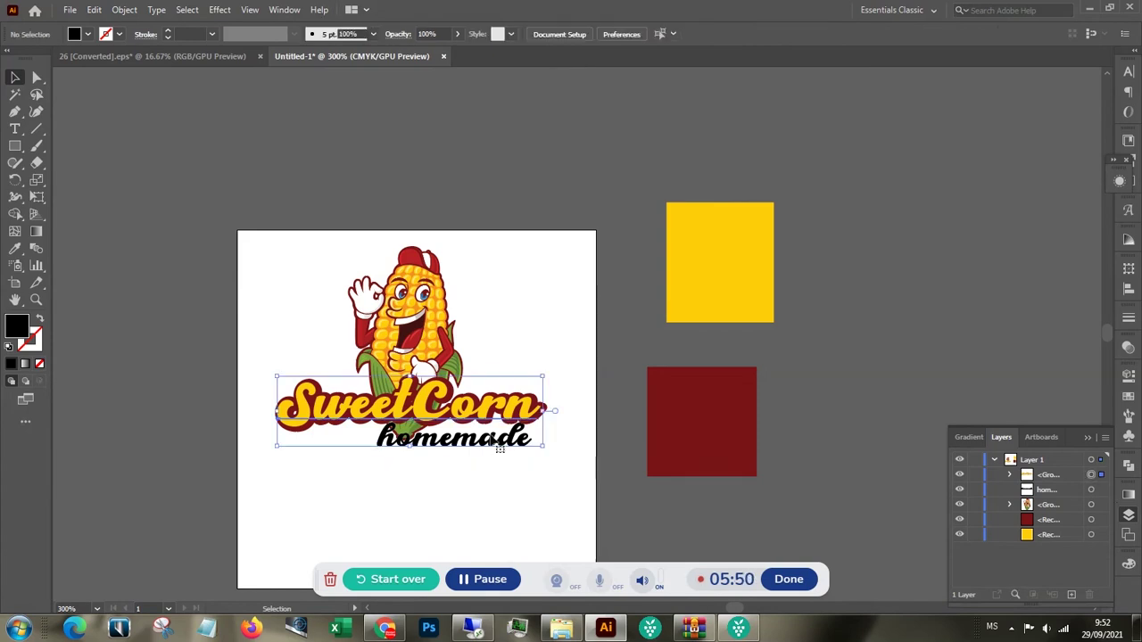
{"action": "left_click", "coordinate": [629, 502]}
{"action": "left_click", "coordinate": [1072, 595]}
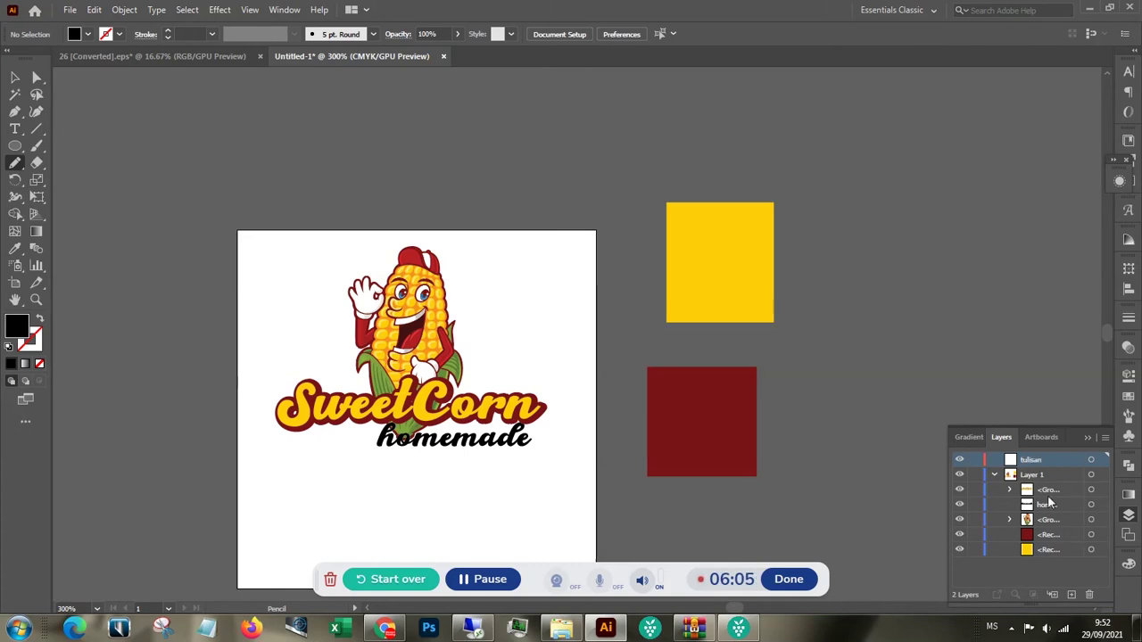
Move the SweetCorn group and homemade text into the tulisan layer.
{"action": "left_click", "coordinate": [1049, 505]}
{"action": "left_click", "coordinate": [1050, 490], "text": "shift"}
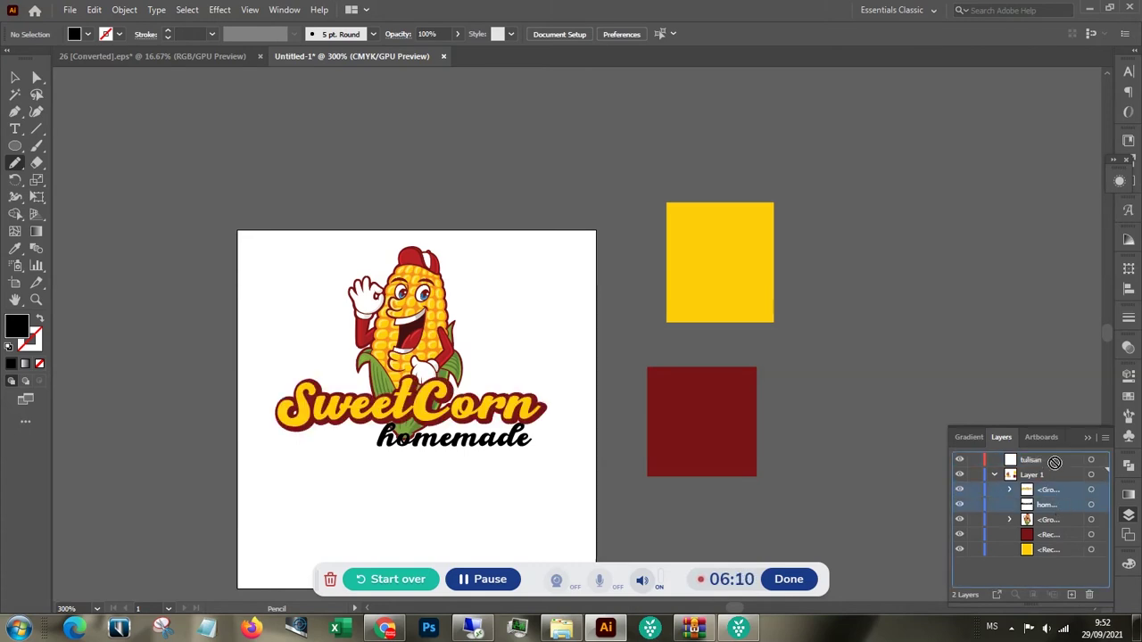
{"action": "left_click_drag", "start_coordinate": [1054, 462], "coordinate": [1051, 463]}
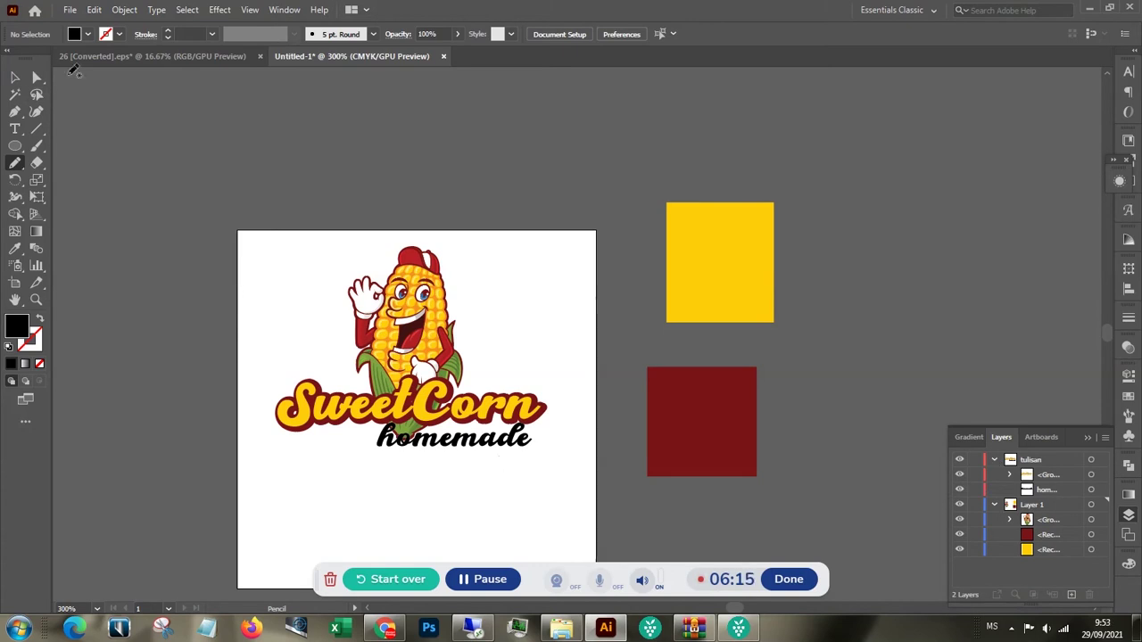
{"action": "left_click", "coordinate": [1090, 490]}
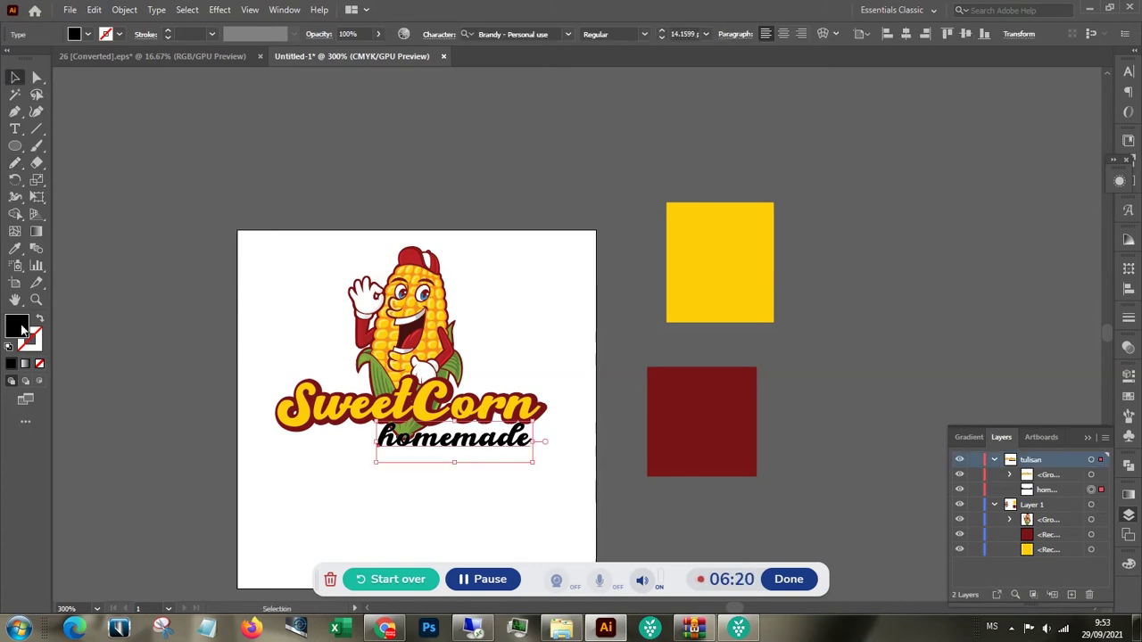
Fill homemade with white #ffffff and paste a copy of it in place.
{"action": "double_click", "coordinate": [18, 327]}
{"action": "type", "text": "ffffff"}
{"action": "key", "text": "Return"}
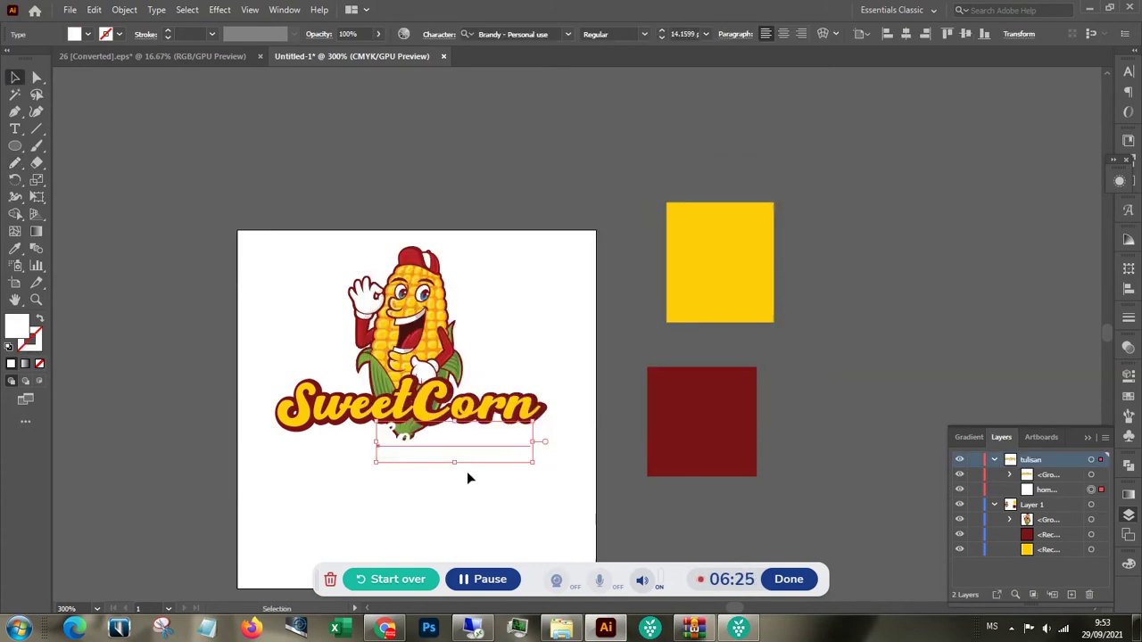
{"action": "key", "text": "a"}
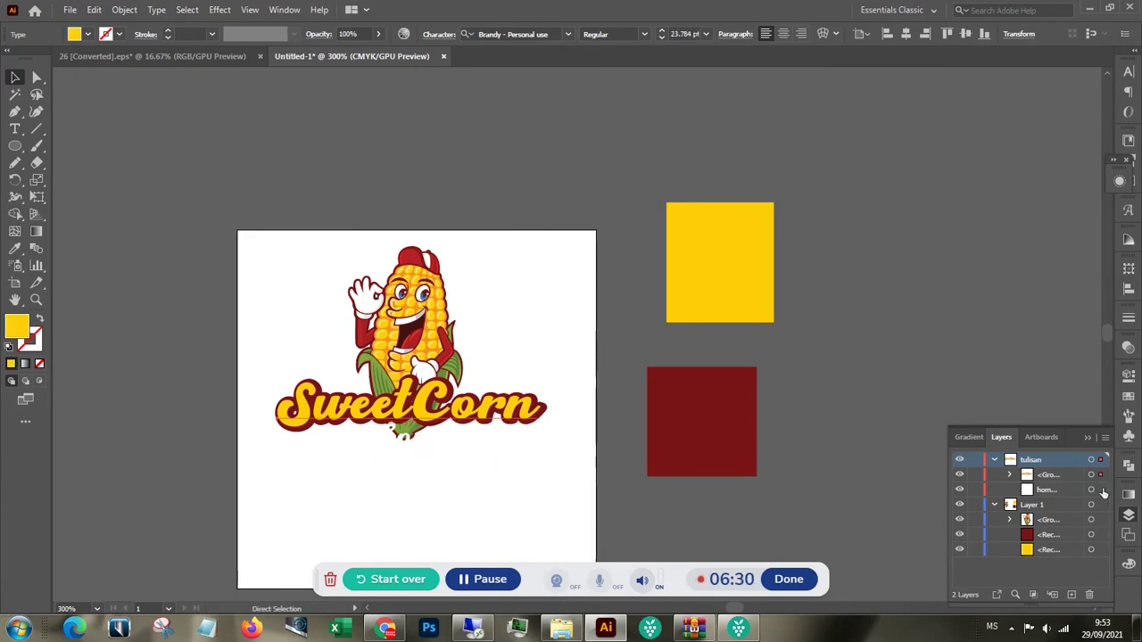
{"action": "key", "text": "ctrl+c"}
{"action": "key", "text": "ctrl+f"}
{"action": "left_click_drag", "start_coordinate": [1060, 510], "coordinate": [1075, 488]}
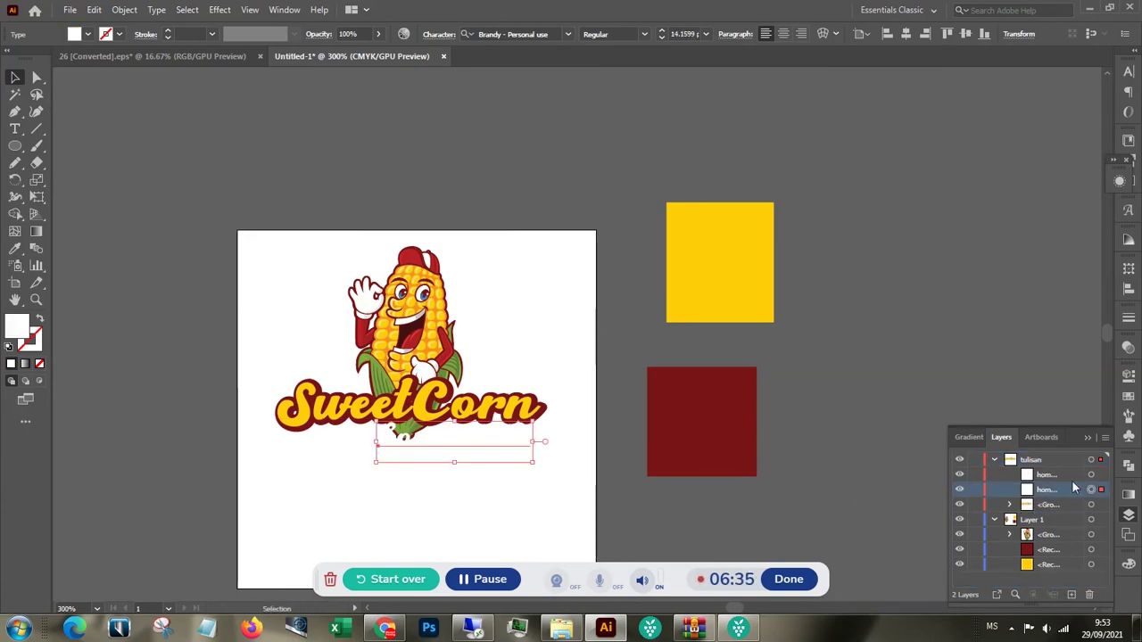
Colour the homemade copy dark red from the red square and outline it.
{"action": "left_click", "coordinate": [16, 250]}
{"action": "left_click", "coordinate": [701, 424]}
{"action": "key", "text": "v"}
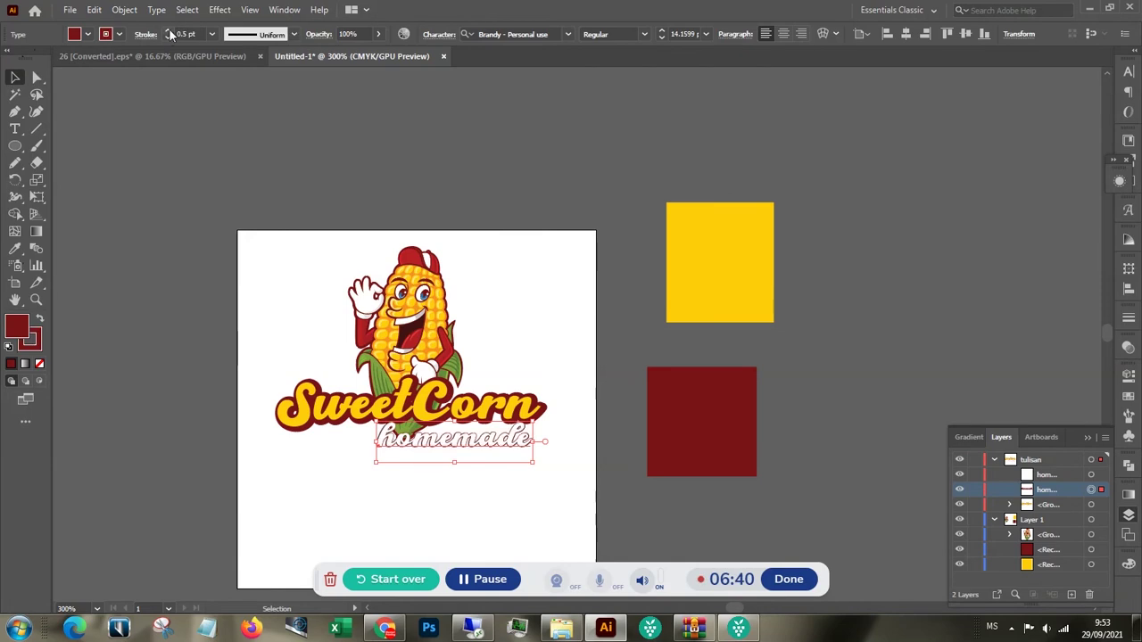
{"action": "left_click", "coordinate": [147, 34]}
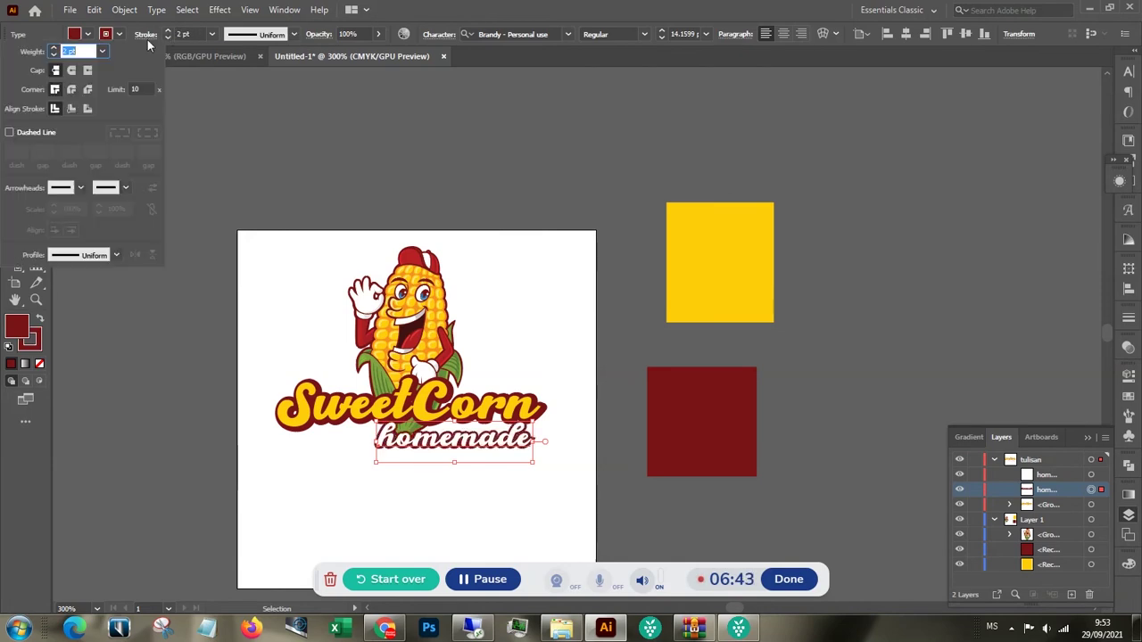
{"action": "left_click", "coordinate": [626, 303]}
{"action": "left_click", "coordinate": [1091, 475]}
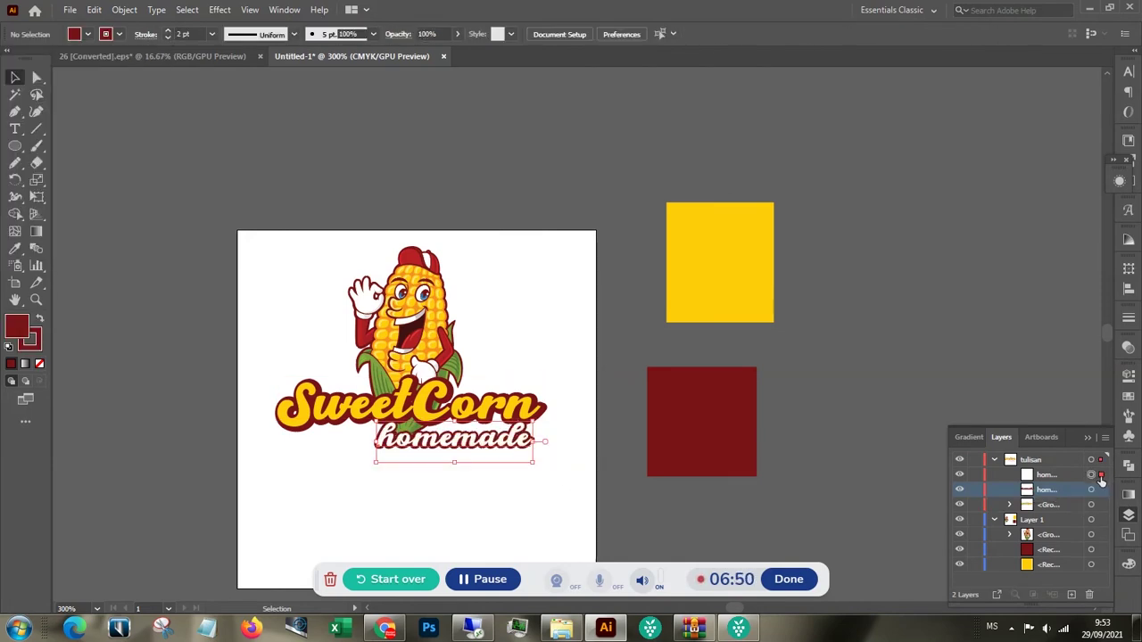
Select both homemade copies and group them together.
{"action": "scroll", "coordinate": [554, 464], "scroll_direction": "up", "scroll_amount": 2}
{"action": "left_click", "coordinate": [685, 504]}
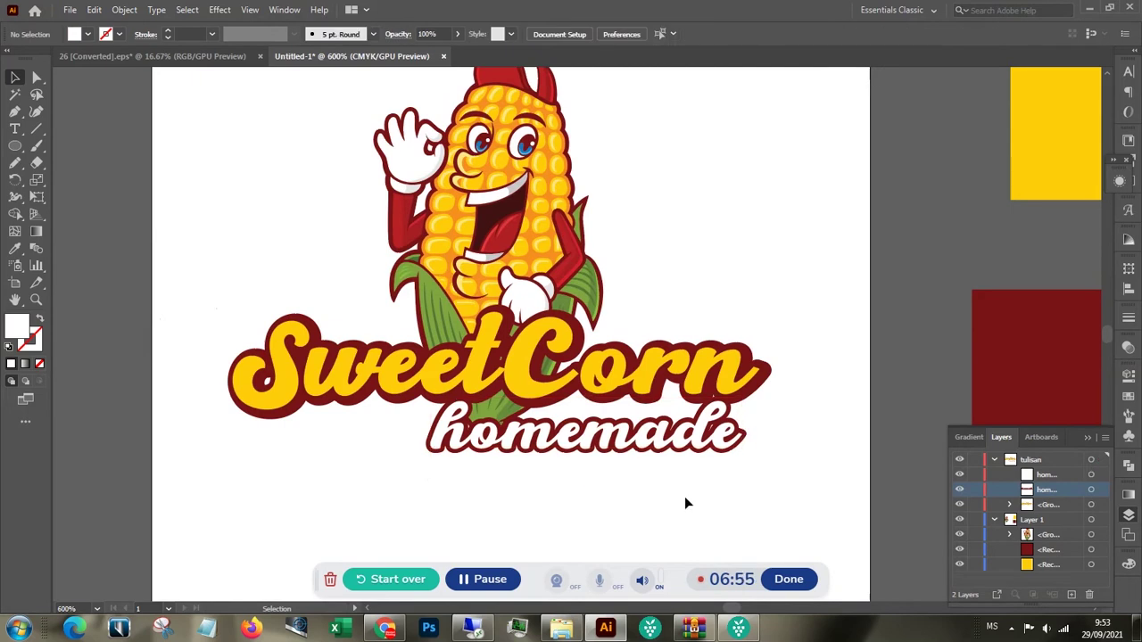
{"action": "left_click", "coordinate": [1090, 475]}
{"action": "left_click", "coordinate": [693, 464]}
{"action": "left_click", "coordinate": [625, 428]}
{"action": "key", "text": "ctrl+minus"}
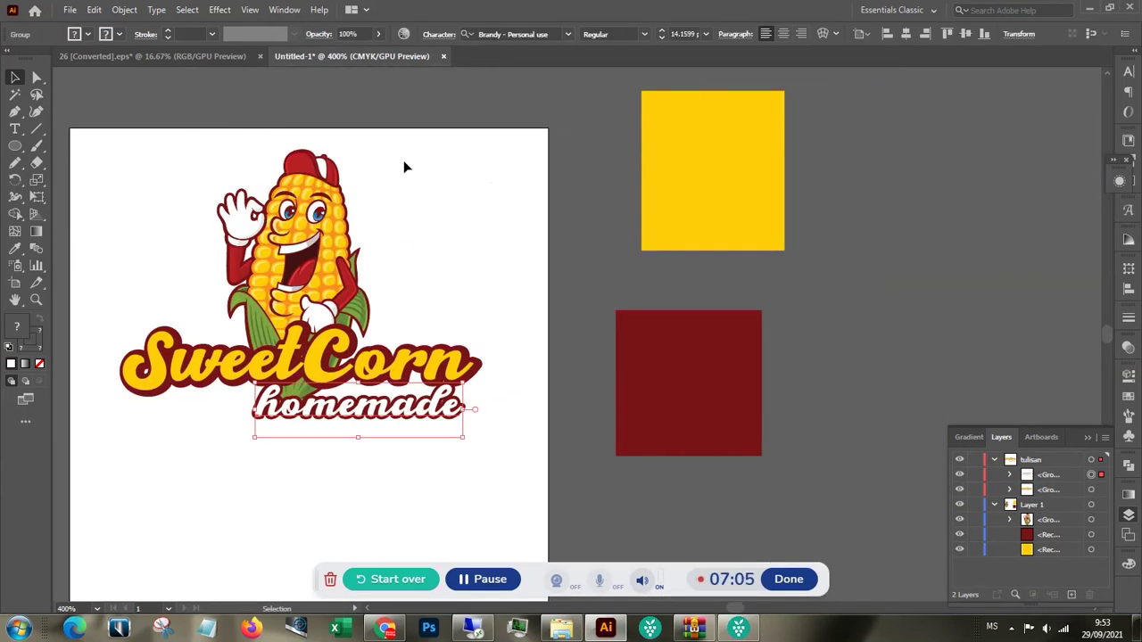
Preview fonts on homemade, from AR JULIAN down past Broadway and Bunny Funny, then cancel.
{"action": "left_click", "coordinate": [568, 34]}
{"action": "key", "text": "Down"}
{"action": "key", "text": "Down"}
{"action": "key", "text": "Down"}
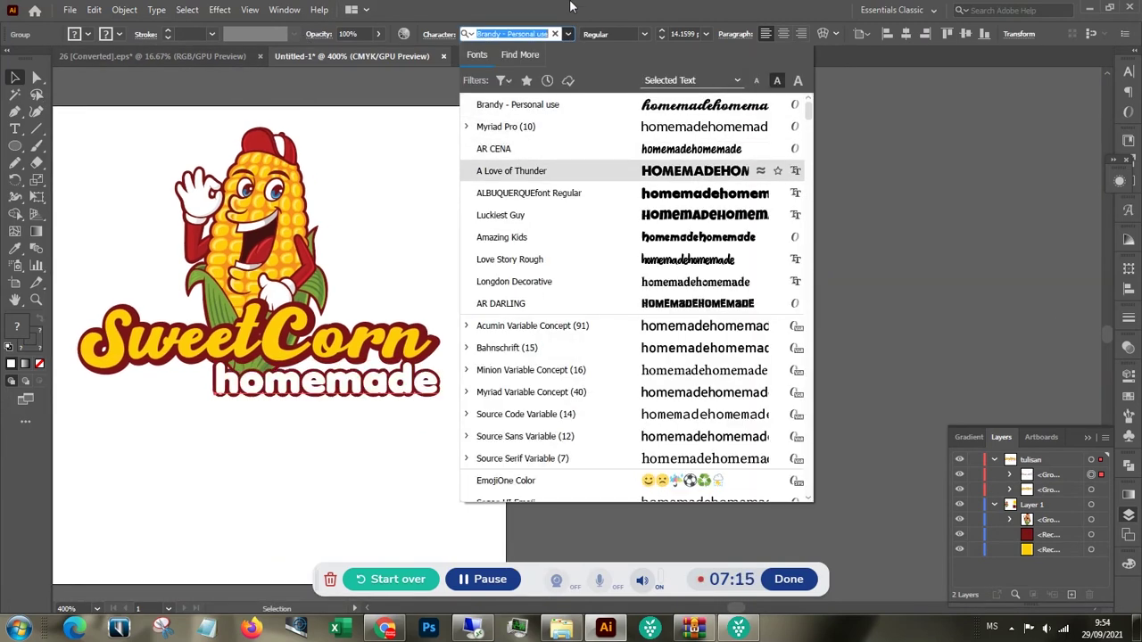
{"action": "key", "text": "Down"}
{"action": "key", "text": "Down"}
{"action": "key", "text": "Down"}
{"action": "key", "text": "Down"}
{"action": "key", "text": "Down"}
{"action": "key", "text": "Down"}
{"action": "key", "text": "Down"}
{"action": "key", "text": "Down"}
{"action": "key", "text": "Down"}
{"action": "key", "text": "Down"}
{"action": "key", "text": "Down"}
{"action": "key", "text": "Down"}
{"action": "key", "text": "Down"}
{"action": "key", "text": "Down"}
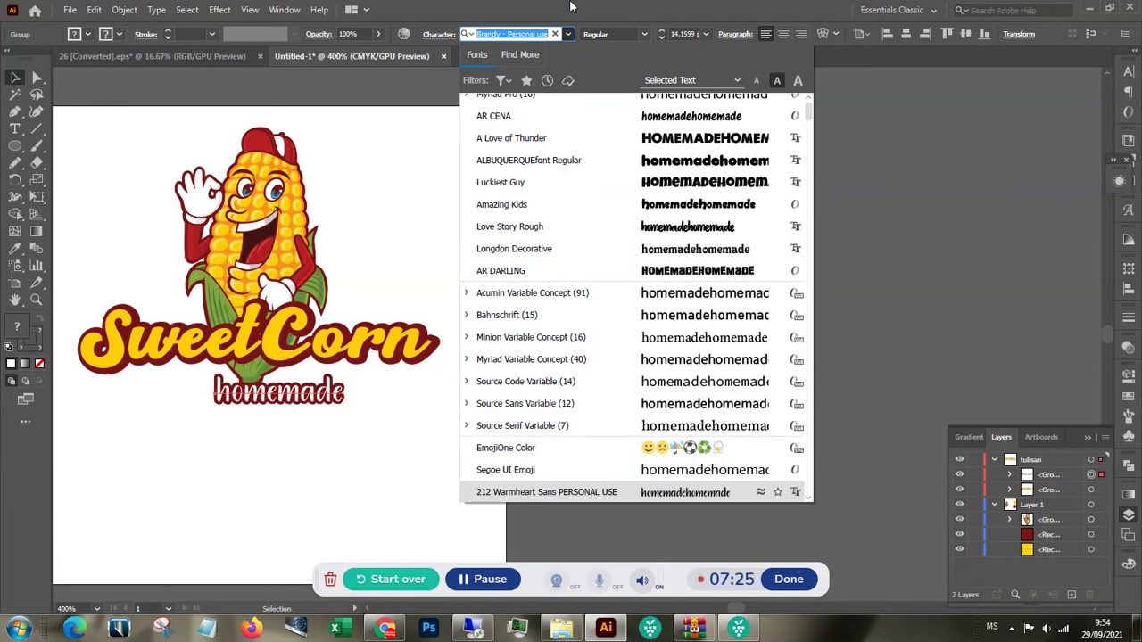
{"action": "key", "text": "Down"}
{"action": "key", "text": "Down"}
{"action": "key", "text": "Up"}
{"action": "key", "text": "Down"}
{"action": "key", "text": "Down"}
{"action": "key", "text": "Down"}
{"action": "key", "text": "Down"}
{"action": "key", "text": "Down"}
{"action": "key", "text": "Down"}
{"action": "key", "text": "Down"}
{"action": "key", "text": "Down"}
{"action": "key", "text": "Down"}
{"action": "key", "text": "Down"}
{"action": "key", "text": "Down"}
{"action": "key", "text": "Down"}
{"action": "key", "text": "Down"}
{"action": "key", "text": "Down"}
{"action": "key", "text": "Down"}
{"action": "key", "text": "Down"}
{"action": "key", "text": "Down"}
{"action": "key", "text": "Down"}
{"action": "key", "text": "Down"}
{"action": "key", "text": "Down"}
{"action": "key", "text": "Down"}
{"action": "key", "text": "Down"}
{"action": "key", "text": "Down"}
{"action": "key", "text": "Down"}
{"action": "key", "text": "Down"}
{"action": "key", "text": "Down"}
{"action": "key", "text": "Down"}
{"action": "key", "text": "Down"}
{"action": "key", "text": "Down"}
{"action": "key", "text": "Down"}
{"action": "key", "text": "Down"}
{"action": "key", "text": "Down"}
{"action": "key", "text": "Down"}
{"action": "key", "text": "Down"}
{"action": "key", "text": "Down"}
{"action": "key", "text": "Down"}
{"action": "key", "text": "Down"}
{"action": "key", "text": "Down"}
{"action": "key", "text": "Down"}
{"action": "key", "text": "Down"}
{"action": "key", "text": "Down"}
{"action": "key", "text": "Down"}
{"action": "key", "text": "Down"}
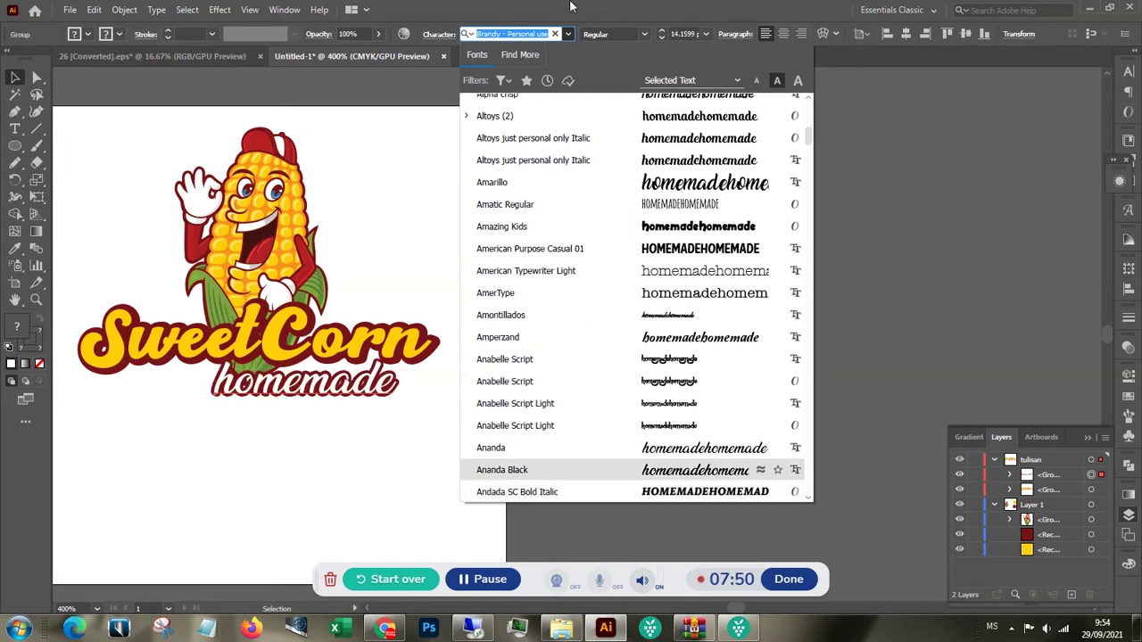
{"action": "key", "text": "Down"}
{"action": "key", "text": "Down"}
{"action": "key", "text": "Down"}
{"action": "key", "text": "Down"}
{"action": "key", "text": "Down"}
{"action": "key", "text": "Down"}
{"action": "key", "text": "Down"}
{"action": "key", "text": "Up"}
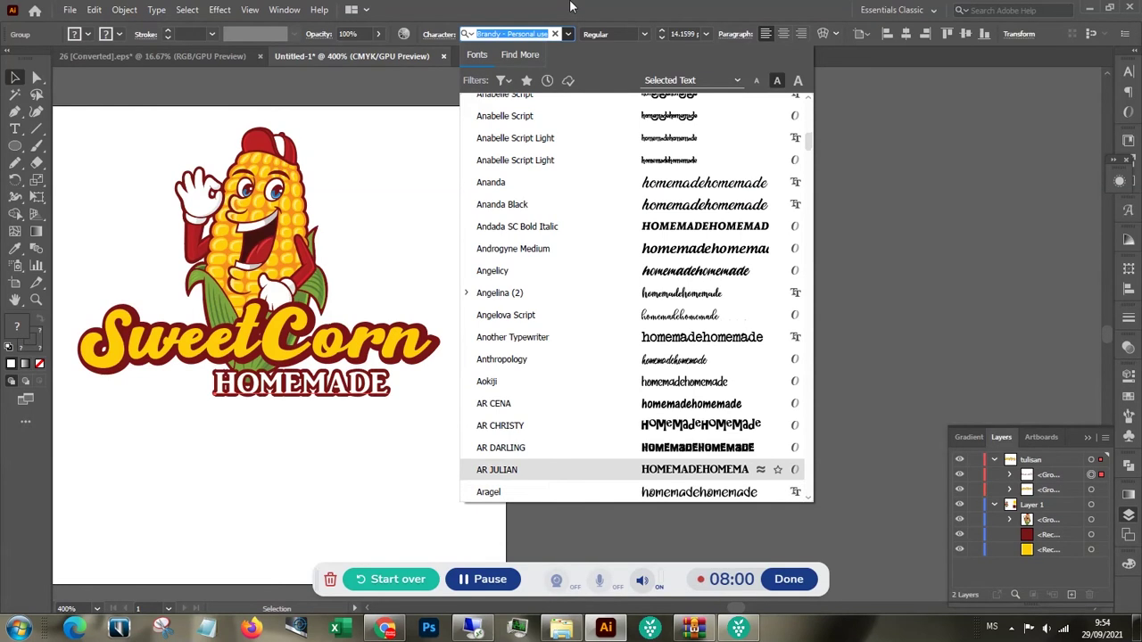
{"action": "key", "text": "Down"}
{"action": "key", "text": "Down"}
{"action": "key", "text": "Down"}
{"action": "key", "text": "Down"}
{"action": "key", "text": "Down"}
{"action": "key", "text": "Down"}
{"action": "key", "text": "Down"}
{"action": "key", "text": "Down"}
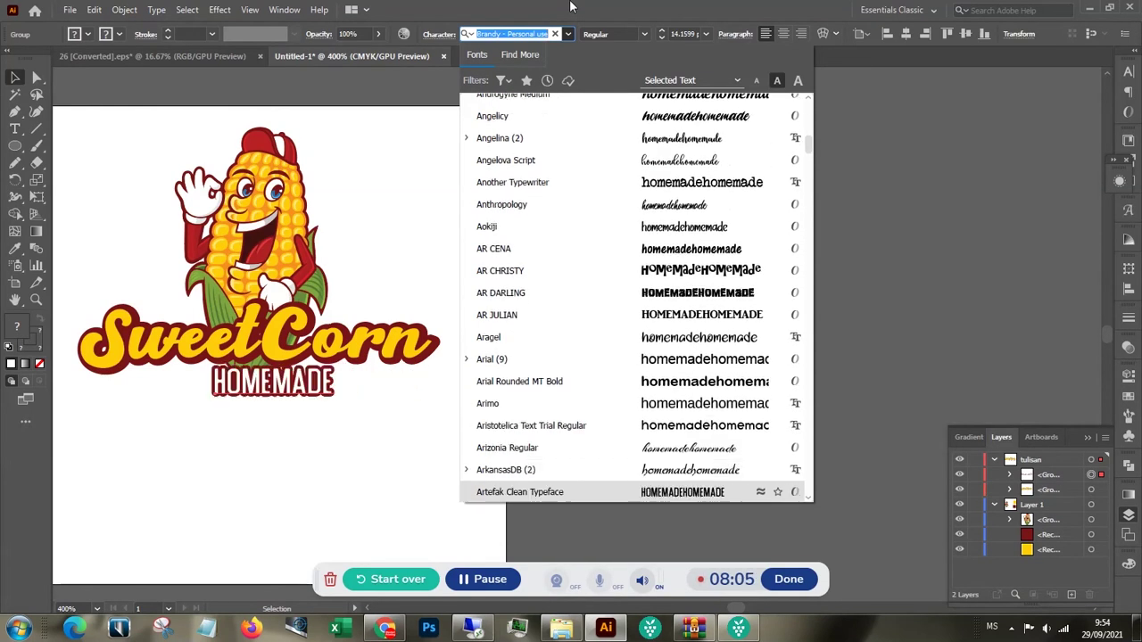
{"action": "key", "text": "Down"}
{"action": "key", "text": "Down"}
{"action": "key", "text": "Down"}
{"action": "key", "text": "Down"}
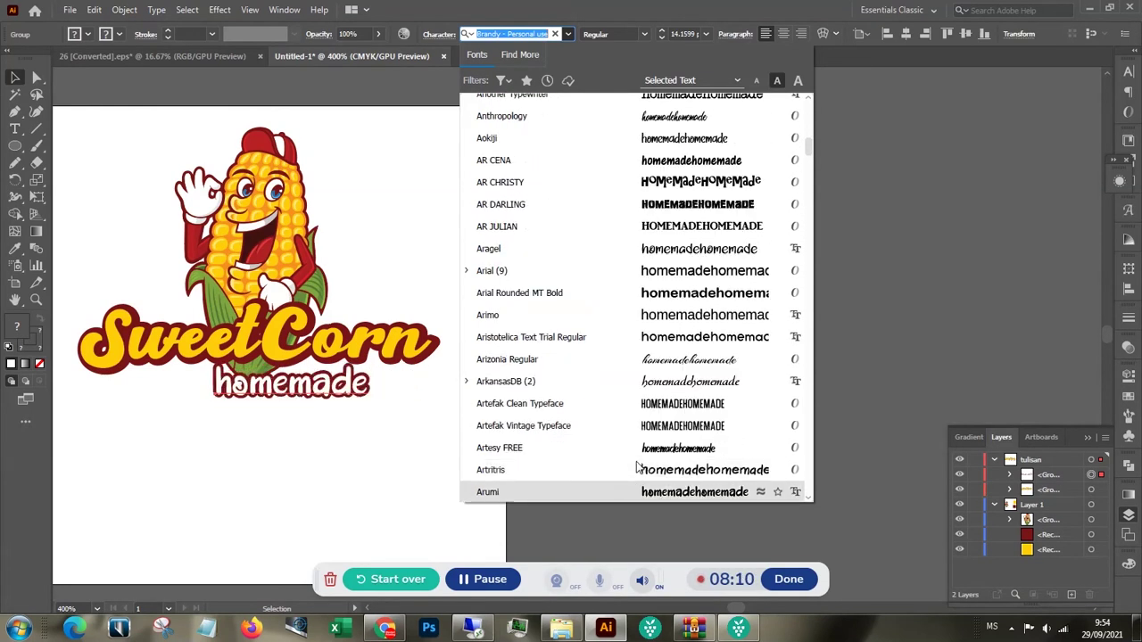
{"action": "key", "text": "Down"}
{"action": "key", "text": "Down"}
{"action": "key", "text": "Down"}
{"action": "key", "text": "Down"}
{"action": "key", "text": "Down"}
{"action": "key", "text": "Down"}
{"action": "key", "text": "Down"}
{"action": "key", "text": "Down"}
{"action": "key", "text": "Down"}
{"action": "key", "text": "Down"}
{"action": "key", "text": "Down"}
{"action": "key", "text": "Down"}
{"action": "key", "text": "Down"}
{"action": "key", "text": "Down"}
{"action": "key", "text": "Down"}
{"action": "key", "text": "Down"}
{"action": "key", "text": "Down"}
{"action": "key", "text": "Down"}
{"action": "key", "text": "Down"}
{"action": "key", "text": "Down"}
{"action": "key", "text": "Down"}
{"action": "key", "text": "Down"}
{"action": "key", "text": "Down"}
{"action": "key", "text": "Down"}
{"action": "key", "text": "Down"}
{"action": "key", "text": "Down"}
{"action": "key", "text": "Down"}
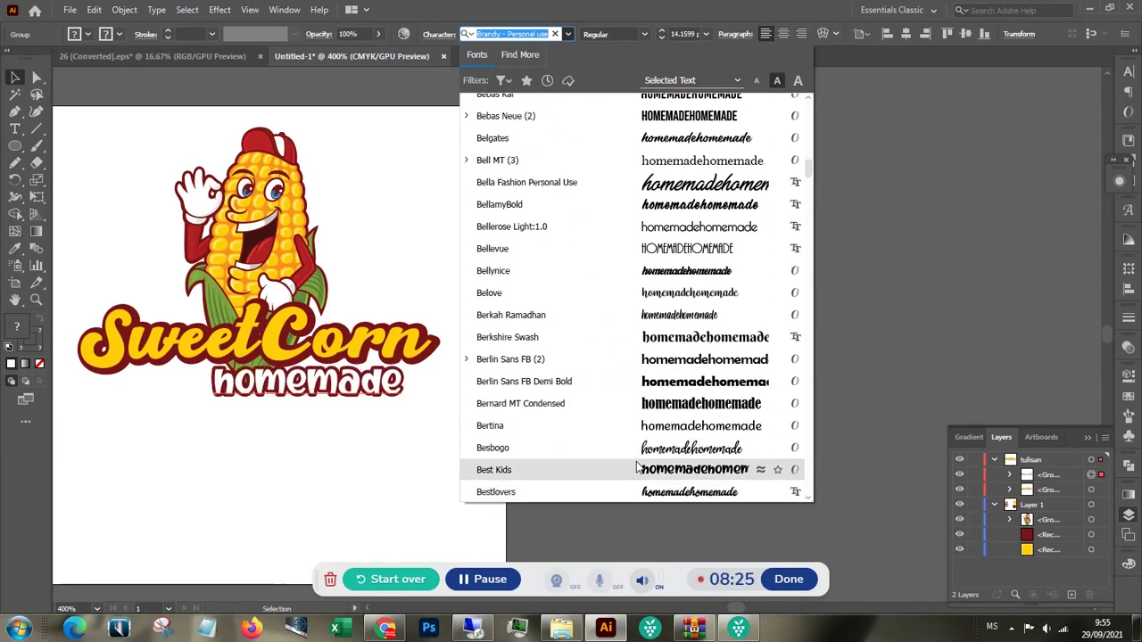
{"action": "key", "text": "Down"}
{"action": "key", "text": "Down"}
{"action": "key", "text": "Down"}
{"action": "key", "text": "Down"}
{"action": "key", "text": "Down"}
{"action": "key", "text": "Down"}
{"action": "key", "text": "Down"}
{"action": "key", "text": "Down"}
{"action": "key", "text": "Down"}
{"action": "key", "text": "Down"}
{"action": "key", "text": "Down"}
{"action": "key", "text": "Down"}
{"action": "key", "text": "Down"}
{"action": "key", "text": "Down"}
{"action": "key", "text": "Down"}
{"action": "key", "text": "Down"}
{"action": "key", "text": "Down"}
{"action": "key", "text": "Down"}
{"action": "key", "text": "Down"}
{"action": "key", "text": "Down"}
{"action": "key", "text": "Down"}
{"action": "key", "text": "Down"}
{"action": "key", "text": "Down"}
{"action": "key", "text": "Down"}
{"action": "key", "text": "Down"}
{"action": "key", "text": "Down"}
{"action": "key", "text": "Down"}
{"action": "key", "text": "Down"}
{"action": "key", "text": "Down"}
{"action": "key", "text": "Down"}
{"action": "key", "text": "Down"}
{"action": "key", "text": "Down"}
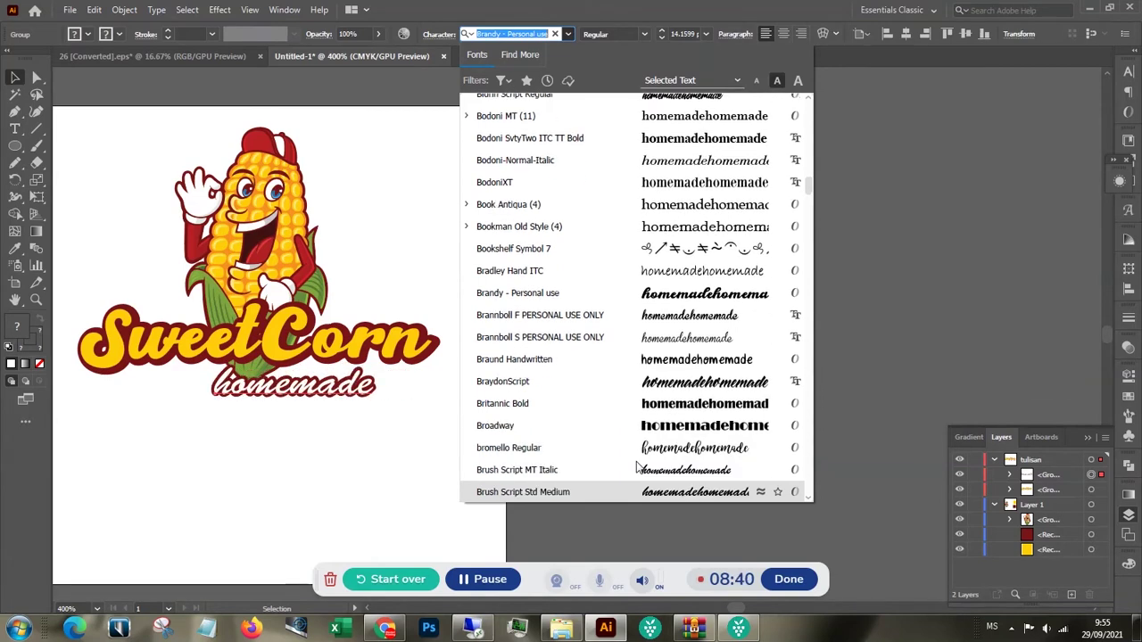
{"action": "key", "text": "Down"}
{"action": "key", "text": "Down"}
{"action": "key", "text": "Down"}
{"action": "key", "text": "Down"}
{"action": "key", "text": "Down"}
{"action": "key", "text": "Down"}
{"action": "key", "text": "Down"}
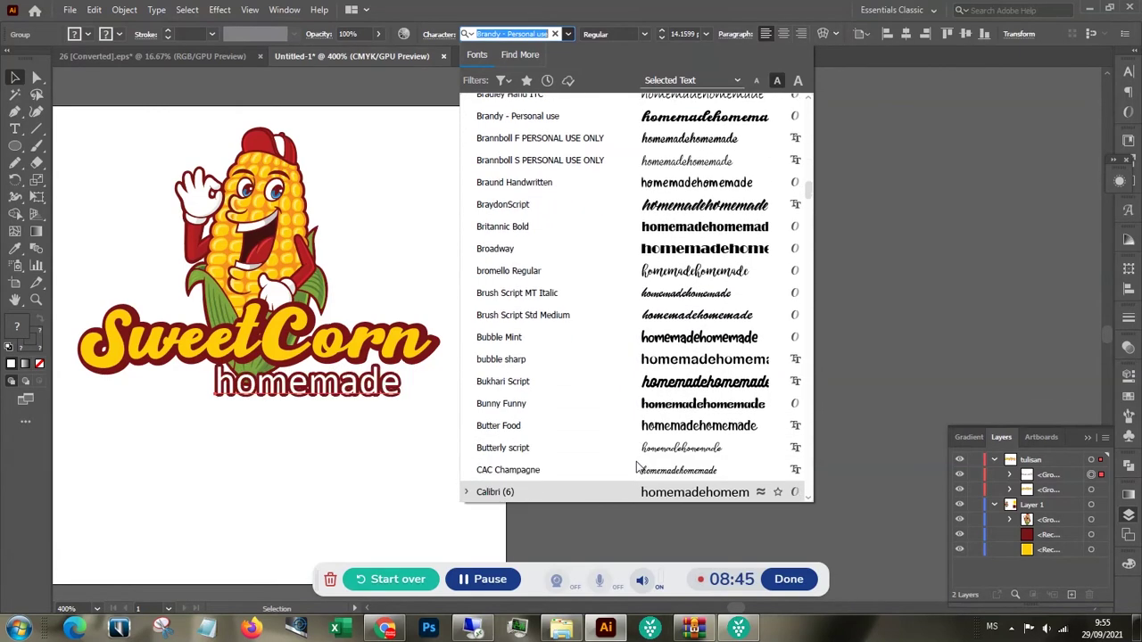
{"action": "key", "text": "Down"}
{"action": "key", "text": "Down"}
{"action": "key", "text": "Down"}
{"action": "key", "text": "Down"}
{"action": "key", "text": "Down"}
{"action": "key", "text": "Down"}
{"action": "key", "text": "Down"}
{"action": "key", "text": "Down"}
{"action": "key", "text": "Down"}
{"action": "key", "text": "Down"}
{"action": "key", "text": "Down"}
{"action": "key", "text": "Down"}
{"action": "key", "text": "Down"}
{"action": "key", "text": "Down"}
{"action": "key", "text": "Down"}
{"action": "key", "text": "Down"}
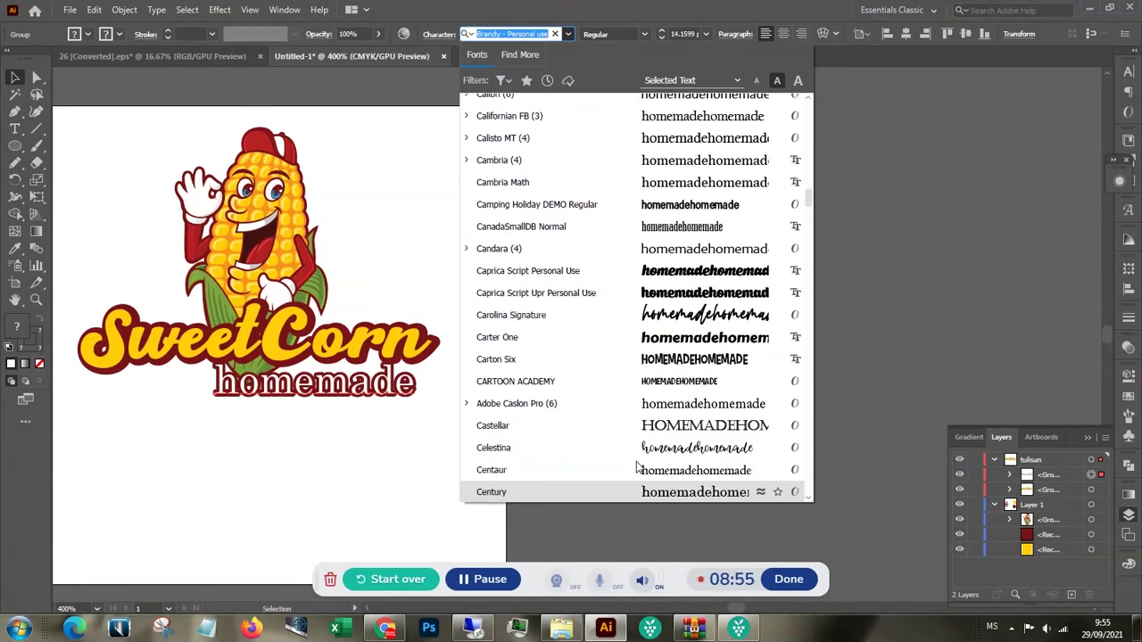
{"action": "key", "text": "Down"}
{"action": "key", "text": "Down"}
{"action": "key", "text": "Down"}
{"action": "key", "text": "Down"}
{"action": "key", "text": "Down"}
{"action": "key", "text": "Down"}
{"action": "key", "text": "Down"}
{"action": "key", "text": "Down"}
{"action": "key", "text": "Down"}
{"action": "key", "text": "Down"}
{"action": "key", "text": "Down"}
{"action": "key", "text": "Down"}
{"action": "key", "text": "Down"}
{"action": "key", "text": "Down"}
{"action": "key", "text": "Down"}
Reopen the font list and apply AR CENA to the homemade text.
{"action": "key", "text": "Down"}
{"action": "key", "text": "Down"}
{"action": "key", "text": "Down"}
{"action": "key", "text": "Up"}
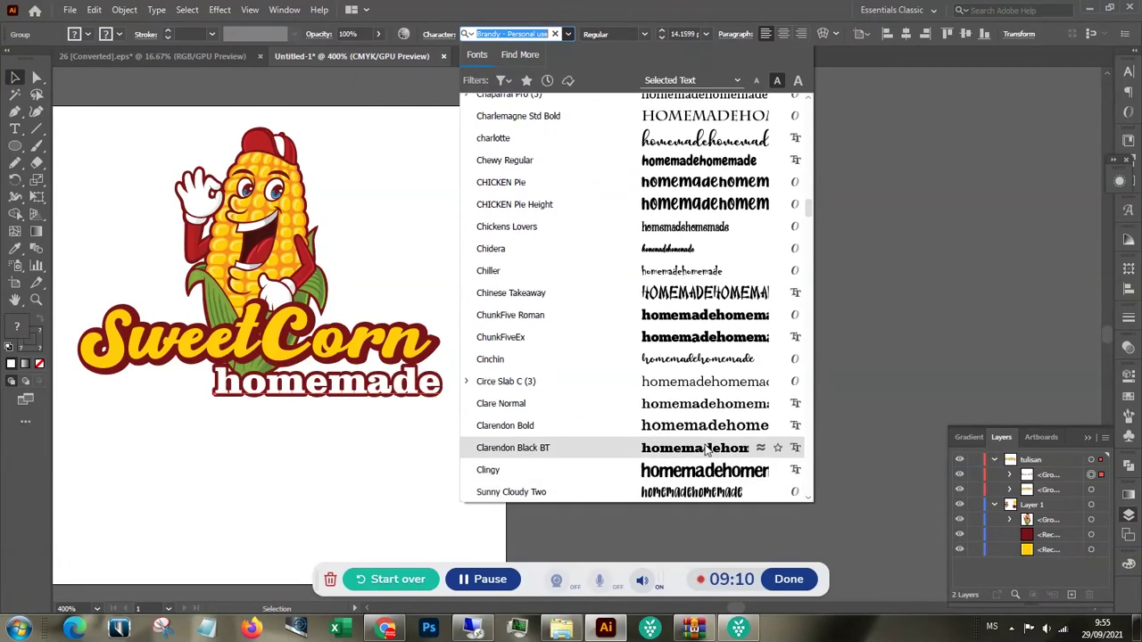
{"action": "key", "text": "Up"}
{"action": "key", "text": "Escape"}
{"action": "left_click", "coordinate": [569, 34]}
{"action": "key", "text": "Down"}
{"action": "key", "text": "Down"}
{"action": "key", "text": "Down"}
{"action": "key", "text": "Down"}
{"action": "key", "text": "Down"}
{"action": "key", "text": "Down"}
{"action": "key", "text": "Up"}
{"action": "key", "text": "Up"}
{"action": "key", "text": "Up"}
{"action": "key", "text": "Up"}
{"action": "key", "text": "Up"}
{"action": "key", "text": "Down"}
{"action": "key", "text": "Down"}
{"action": "key", "text": "Up"}
{"action": "key", "text": "Return"}
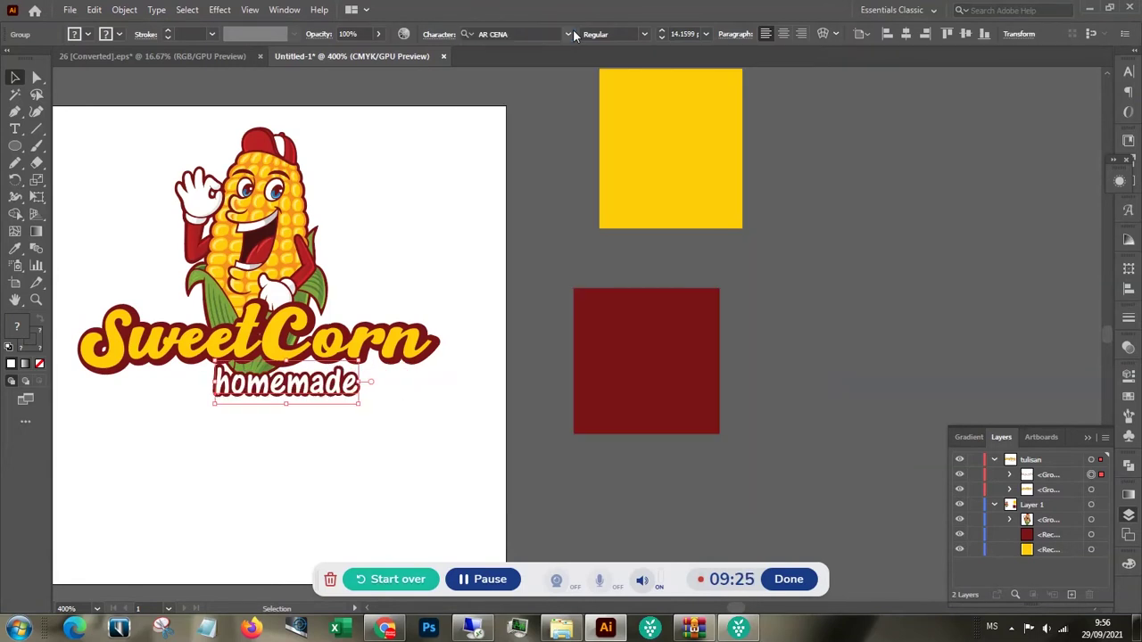
Drag a corner of the homemade text to enlarge it wider beneath SweetCorn.
{"action": "left_click", "coordinate": [561, 471]}
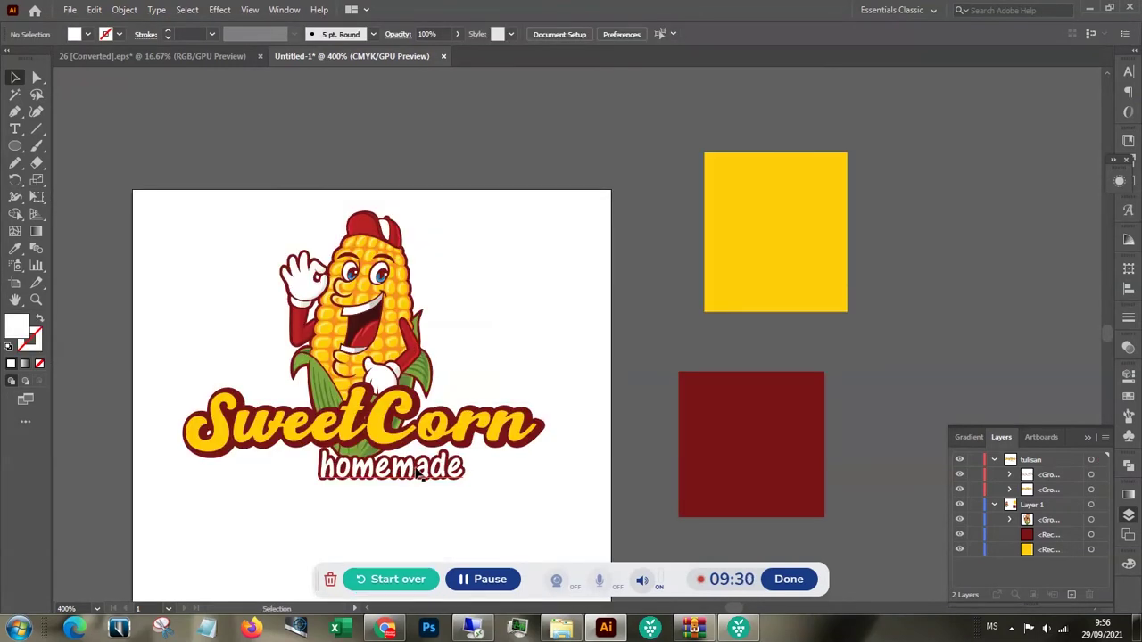
{"action": "left_click_drag", "start_coordinate": [460, 481], "coordinate": [536, 493]}
{"action": "left_click", "coordinate": [629, 491]}
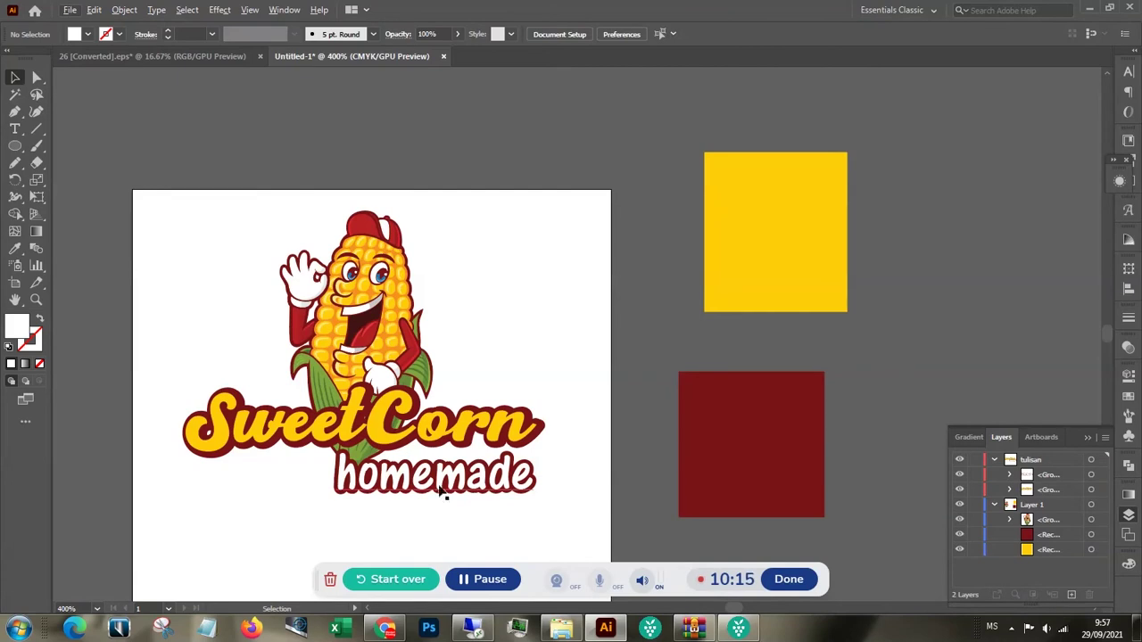
{"action": "scroll", "coordinate": [444, 496], "scroll_direction": "down", "scroll_amount": 3}
{"action": "scroll", "coordinate": [549, 496], "scroll_direction": "up", "scroll_amount": 2}
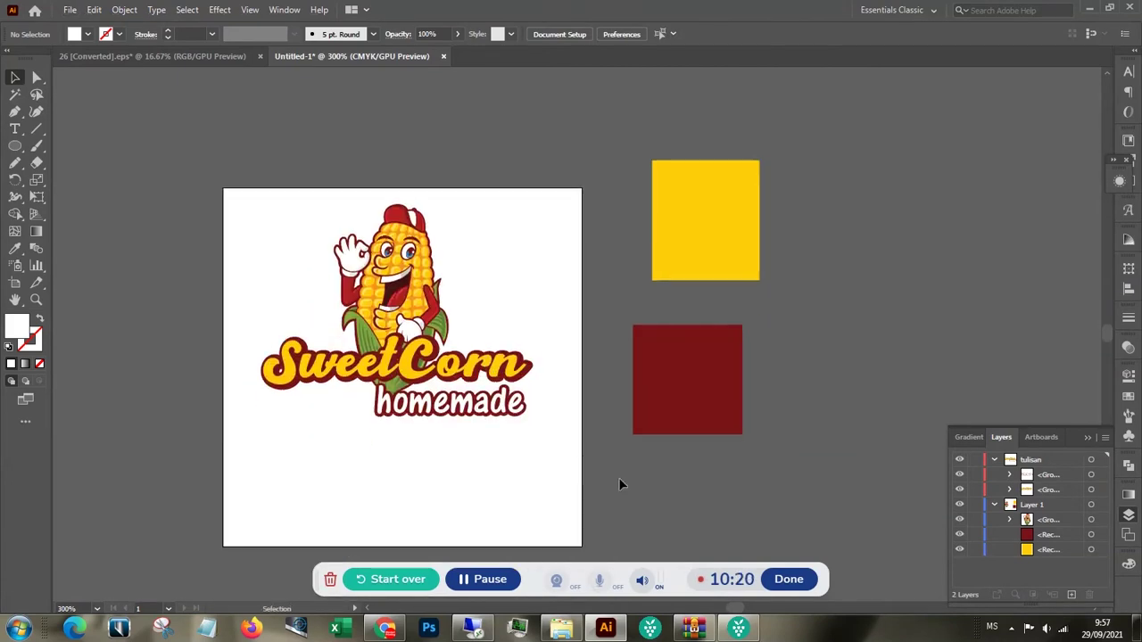
{"action": "left_click_drag", "start_coordinate": [16, 146], "coordinate": [77, 176]}
Draw a large circle, fill it dark red from the red square, and move it into Layer 1.
{"action": "left_click_drag", "start_coordinate": [257, 256], "coordinate": [563, 477]}
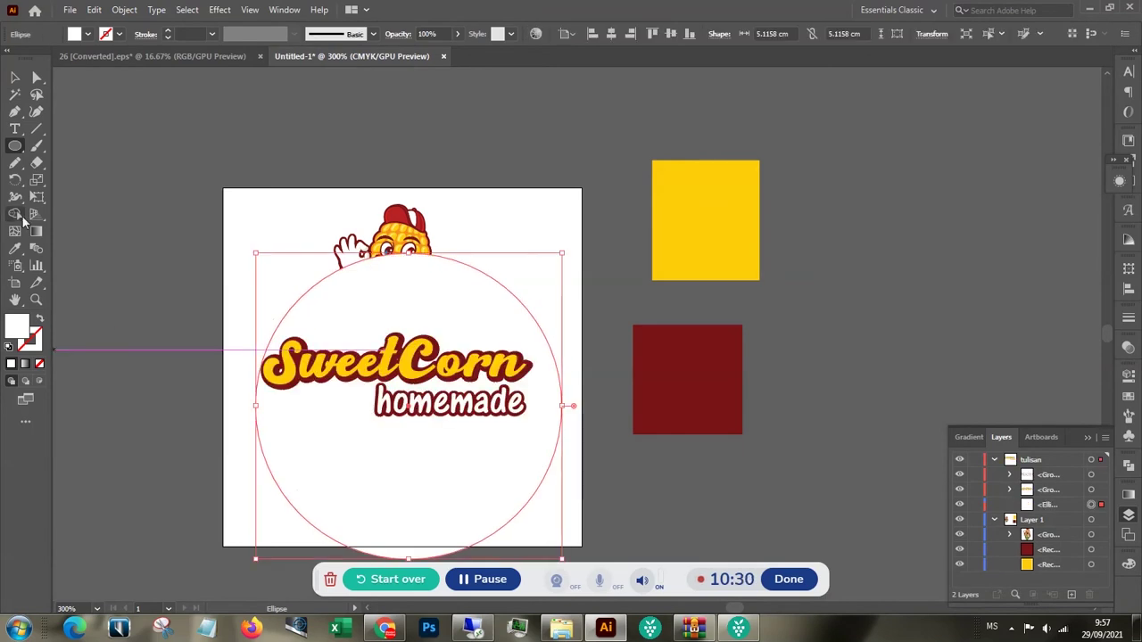
{"action": "left_click", "coordinate": [15, 248]}
{"action": "left_click", "coordinate": [723, 372]}
{"action": "left_click", "coordinate": [15, 77]}
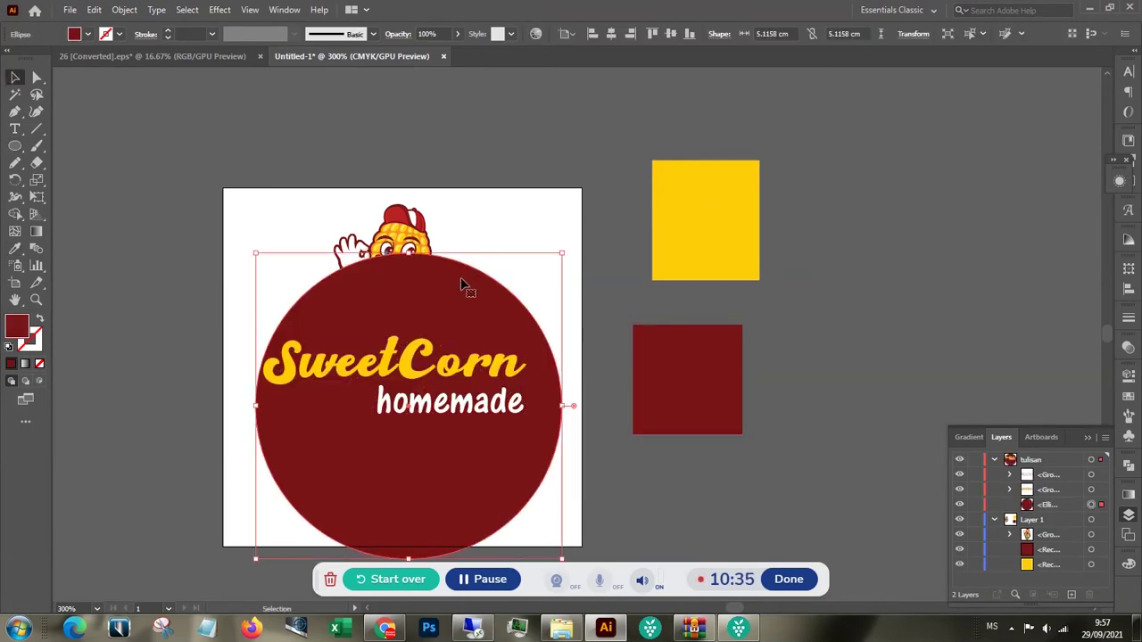
{"action": "left_click_drag", "start_coordinate": [1032, 517], "coordinate": [1015, 511]}
{"action": "left_click", "coordinate": [1078, 521]}
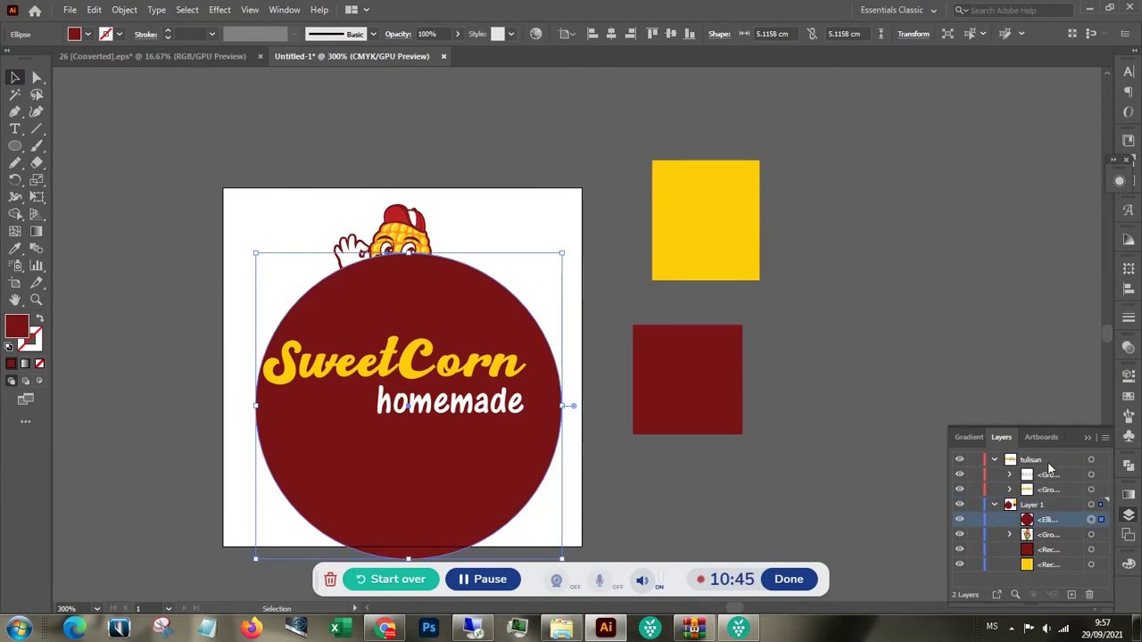
Send the red circle to back and centre it behind the mascot and lettering.
{"action": "scroll", "coordinate": [823, 495], "scroll_direction": "down", "scroll_amount": 2}
{"action": "left_click_drag", "start_coordinate": [408, 234], "coordinate": [887, 223]}
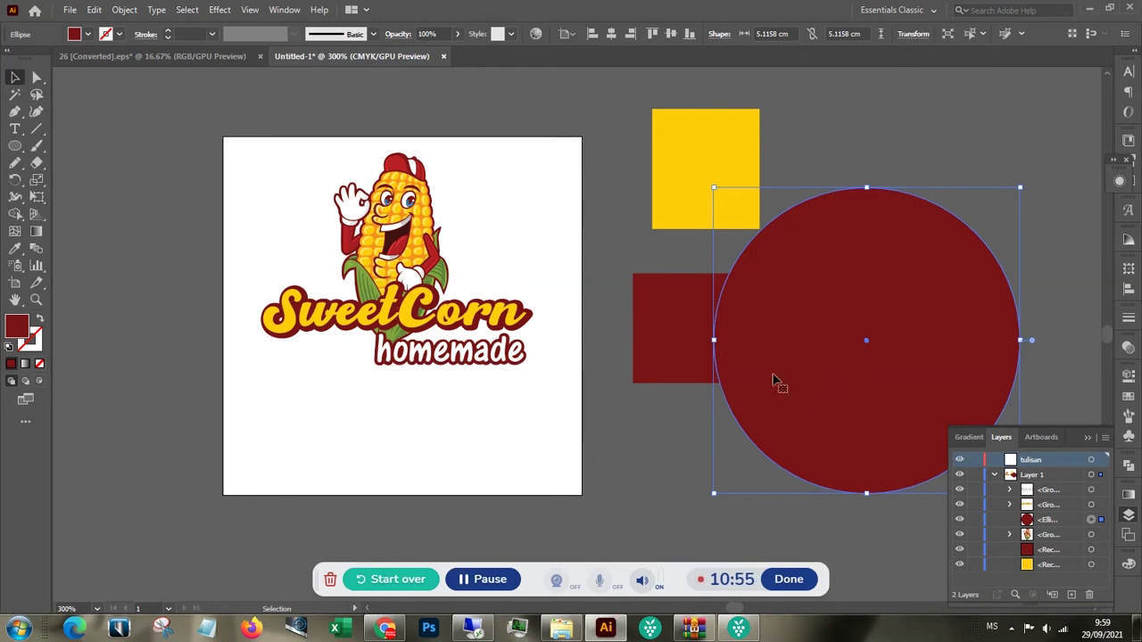
{"action": "key", "text": "ctrl+minus"}
{"action": "key", "text": "ctrl+minus"}
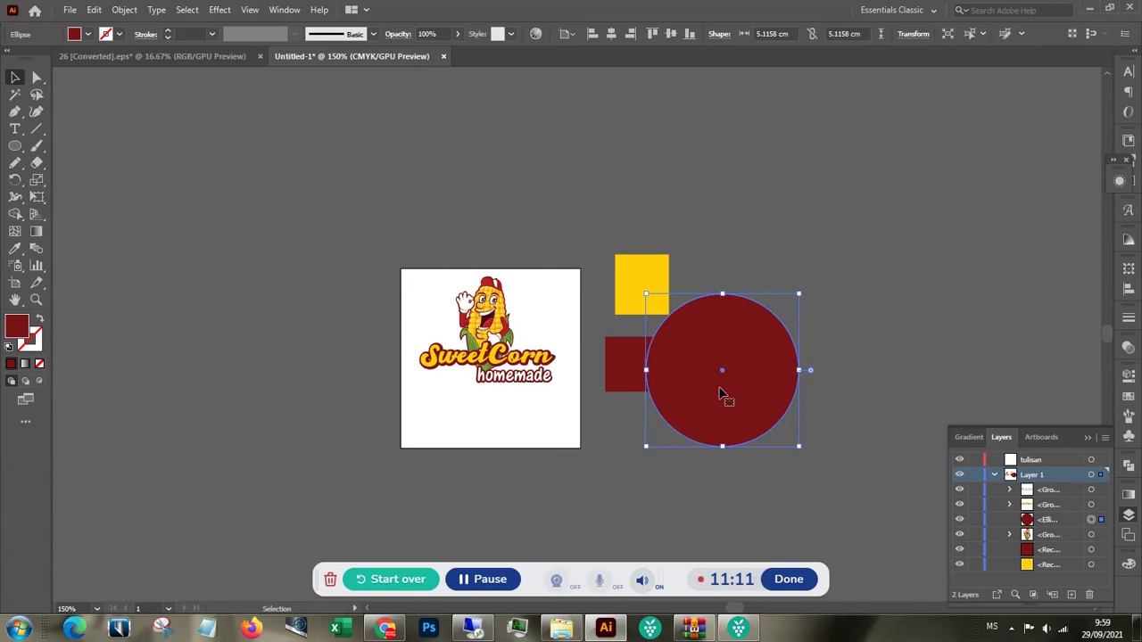
{"action": "left_click_drag", "start_coordinate": [722, 395], "coordinate": [527, 406]}
{"action": "key", "text": "ctrl+shift+bracketleft"}
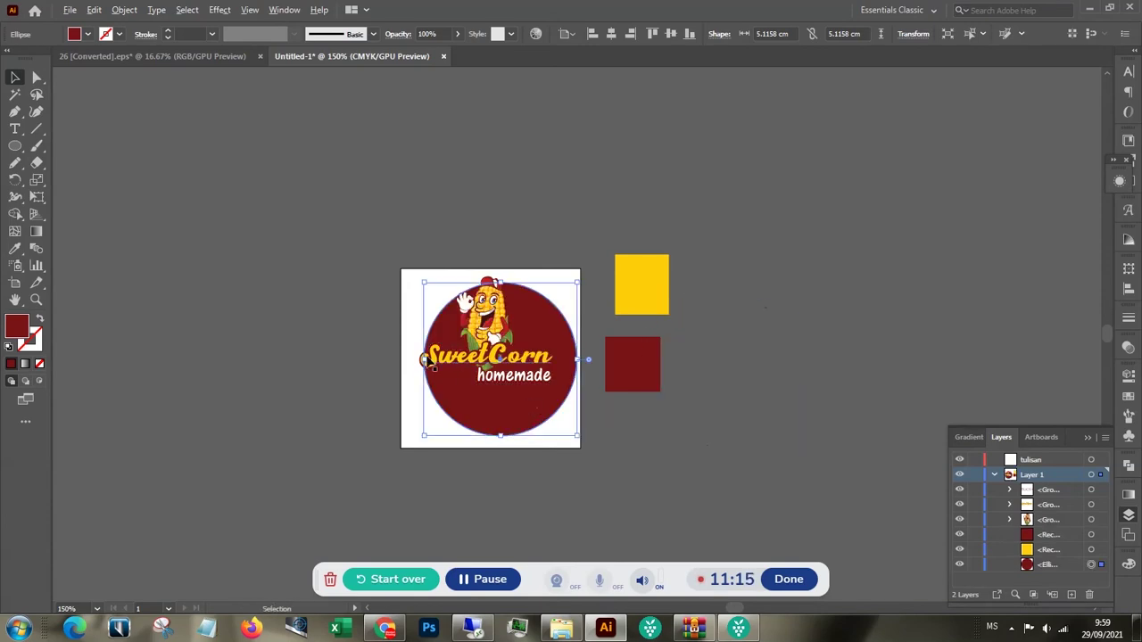
{"action": "key", "text": "ctrl+plus"}
{"action": "key", "text": "ctrl+plus"}
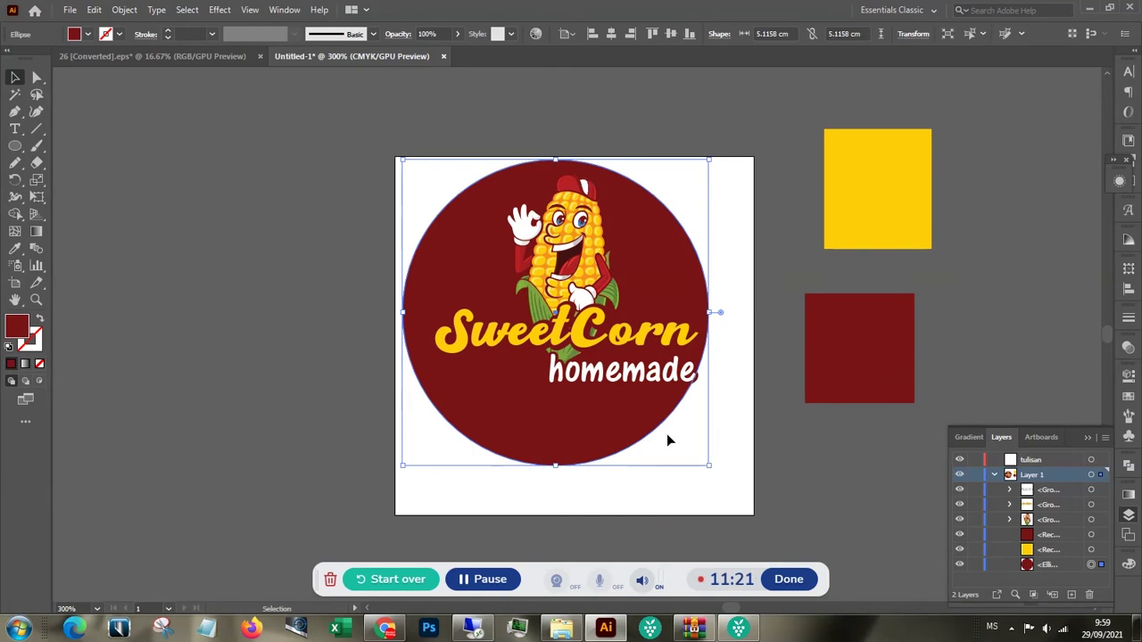
{"action": "left_click_drag", "start_coordinate": [619, 422], "coordinate": [650, 454]}
{"action": "left_click", "coordinate": [833, 441]}
{"action": "left_click", "coordinate": [566, 438]}
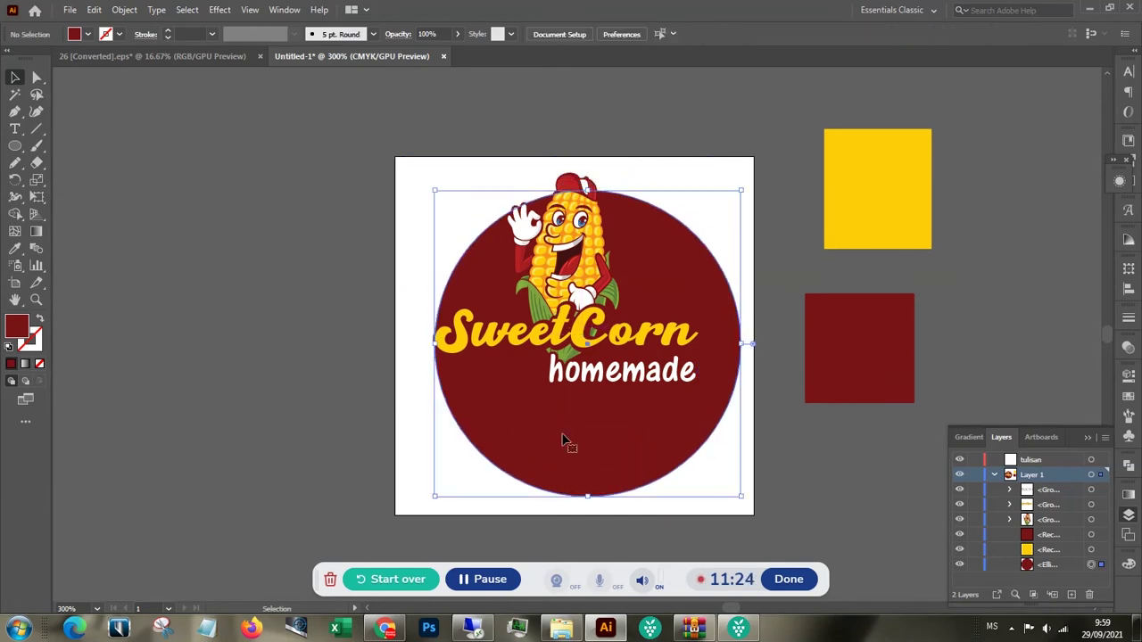
{"action": "key", "text": "Left"}
{"action": "key", "text": "Left"}
{"action": "key", "text": "Left"}
{"action": "key", "text": "Up"}
{"action": "key", "text": "Up"}
{"action": "left_click", "coordinate": [724, 457]}
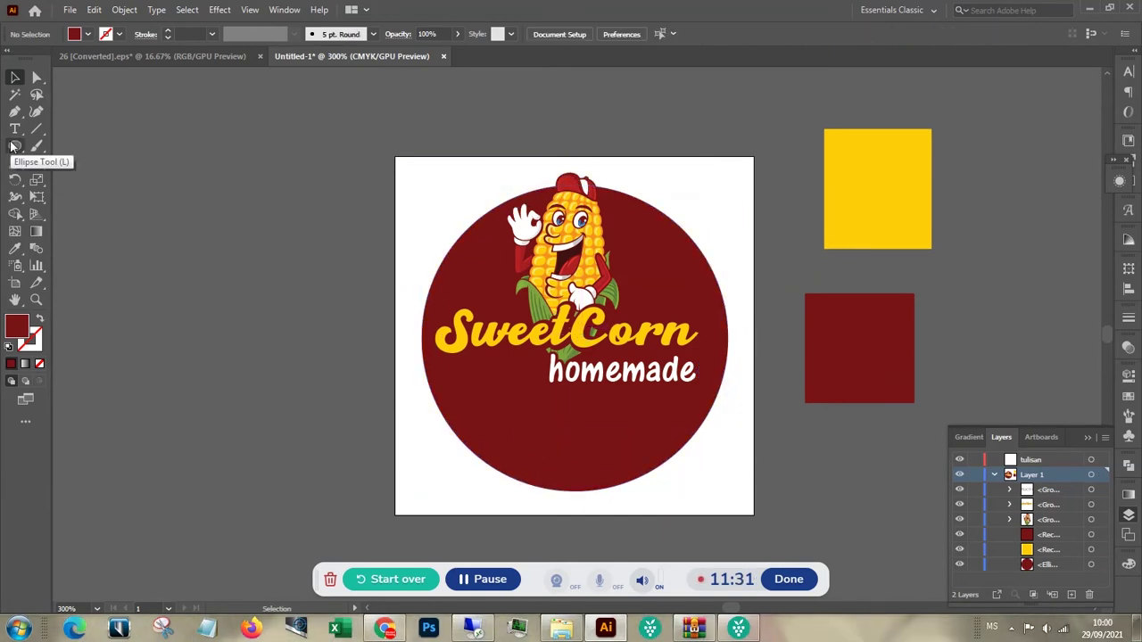
{"action": "right_click", "coordinate": [13, 145]}
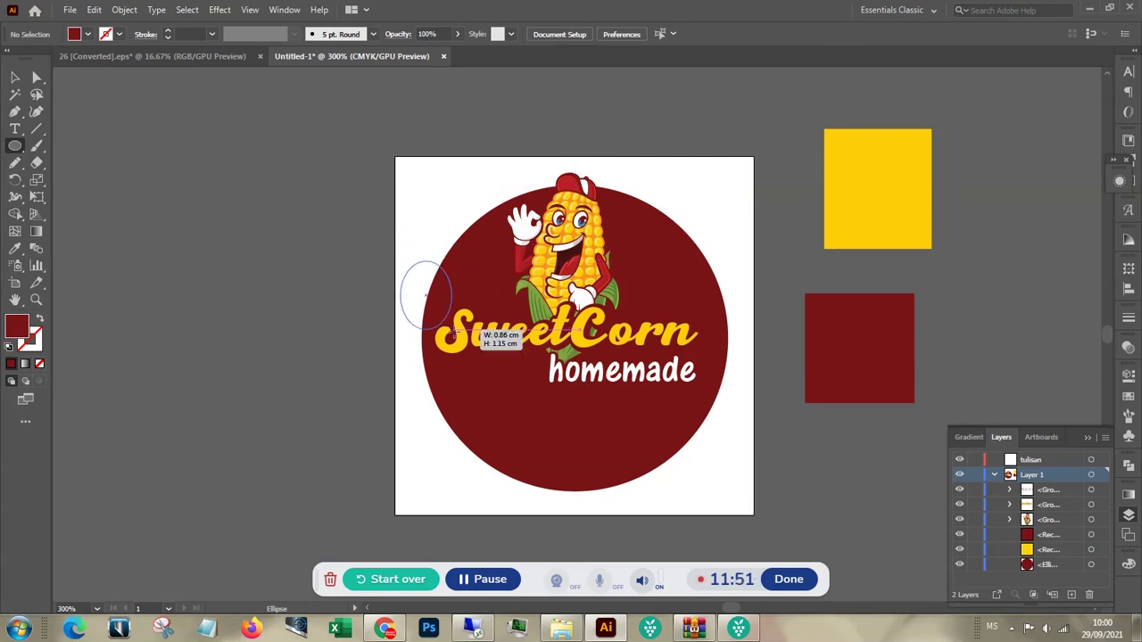
Draw a white (#ffffff) circle, centre it on the artboard, send it behind the logo, and enlarge it slightly.
{"action": "left_click_drag", "start_coordinate": [436, 310], "coordinate": [665, 525]}
{"action": "double_click", "coordinate": [17, 327]}
{"action": "type", "text": "ffffff"}
{"action": "left_click", "coordinate": [722, 222]}
{"action": "left_click", "coordinate": [611, 33]}
{"action": "left_click", "coordinate": [671, 33]}
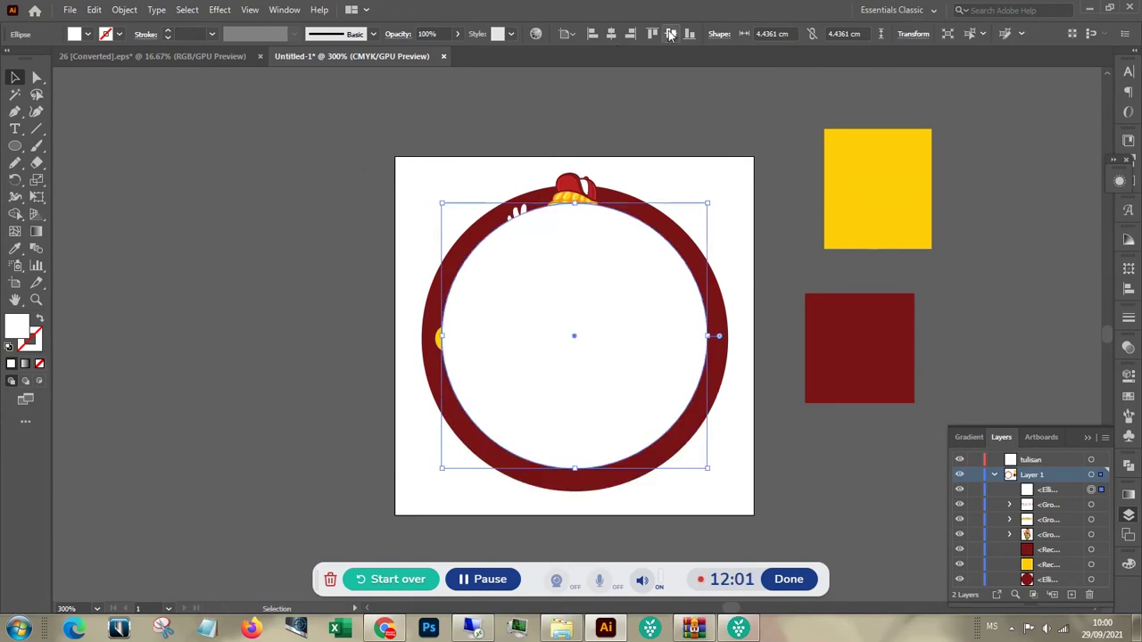
{"action": "key", "text": "ctrl+bracketleft"}
{"action": "key", "text": "ctrl+bracketleft"}
{"action": "key", "text": "ctrl+bracketleft"}
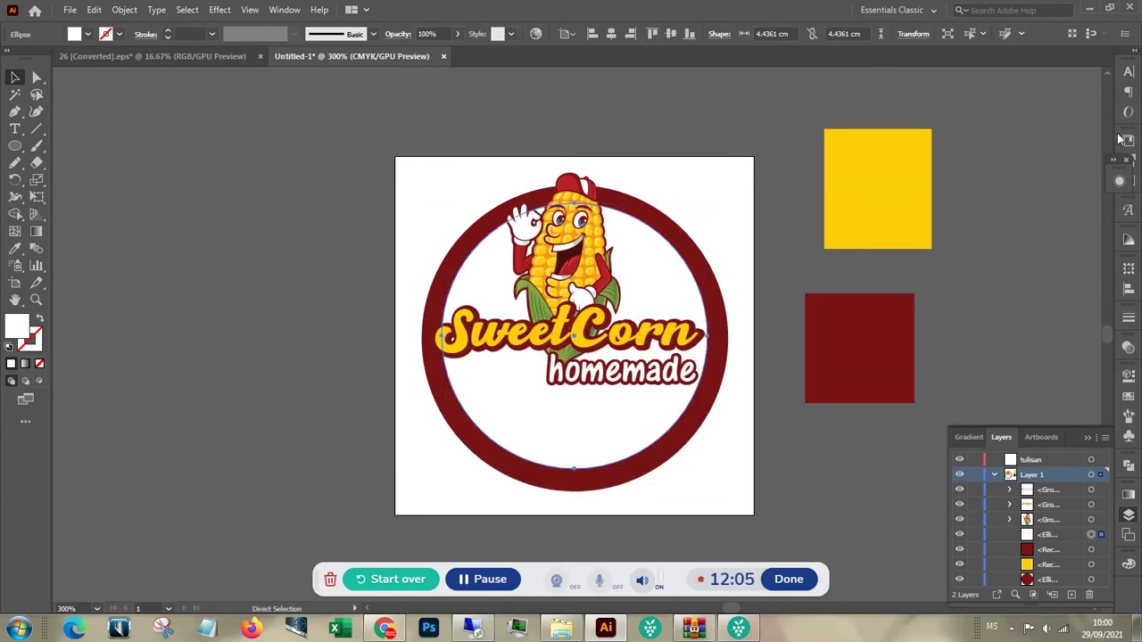
{"action": "scroll", "coordinate": [467, 209], "scroll_direction": "up", "scroll_amount": 2}
{"action": "scroll", "coordinate": [551, 469], "scroll_direction": "down", "scroll_amount": 2}
{"action": "scroll", "coordinate": [624, 500], "scroll_direction": "up", "scroll_amount": 1}
{"action": "scroll", "coordinate": [689, 525], "scroll_direction": "down", "scroll_amount": 1}
{"action": "mouse_move", "coordinate": [689, 525]}
{"action": "left_mouse_down"}
{"action": "mouse_move", "coordinate": [544, 413]}
{"action": "mouse_move", "coordinate": [554, 422]}
{"action": "left_mouse_up"}
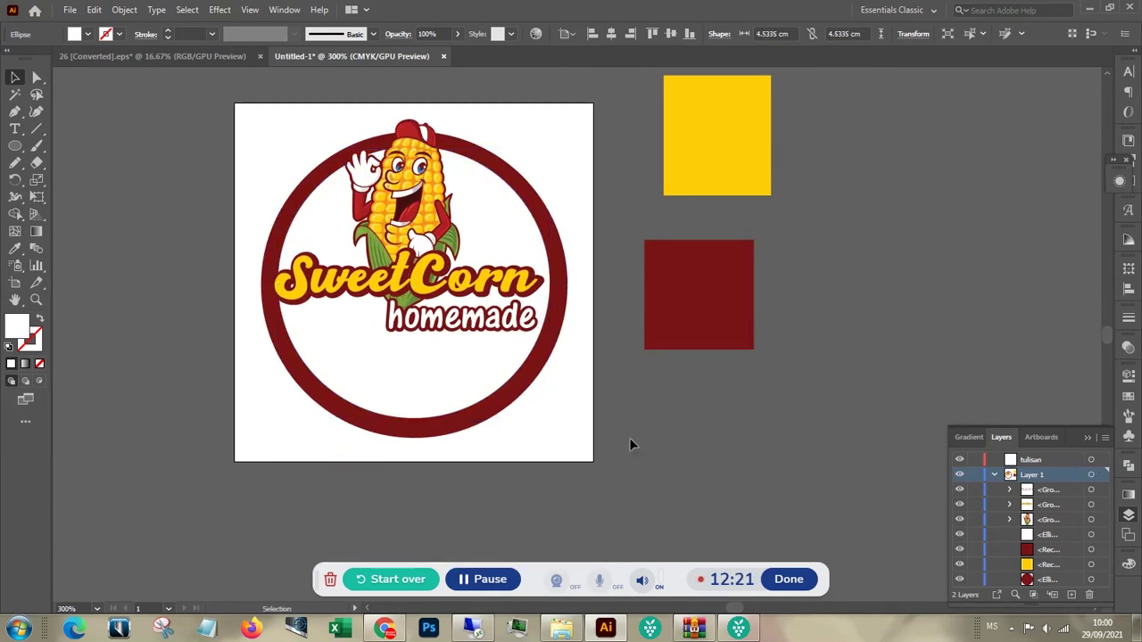
Add a centred yellow circle inside the white one, sent behind the logo, then widen the white band.
{"action": "left_click", "coordinate": [561, 384]}
{"action": "left_click", "coordinate": [717, 134]}
{"action": "left_click", "coordinate": [179, 157]}
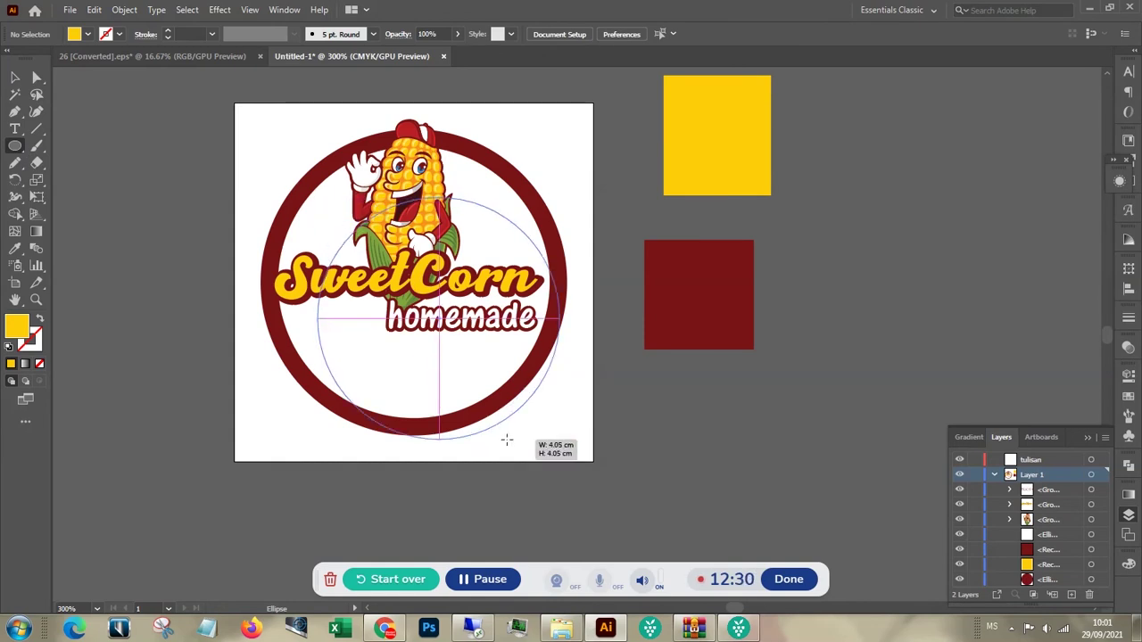
{"action": "left_click_drag", "start_coordinate": [317, 196], "coordinate": [558, 439]}
{"action": "left_click", "coordinate": [611, 34]}
{"action": "left_click", "coordinate": [671, 33]}
{"action": "key", "text": "ctrl+bracketleft"}
{"action": "key", "text": "ctrl+bracketleft"}
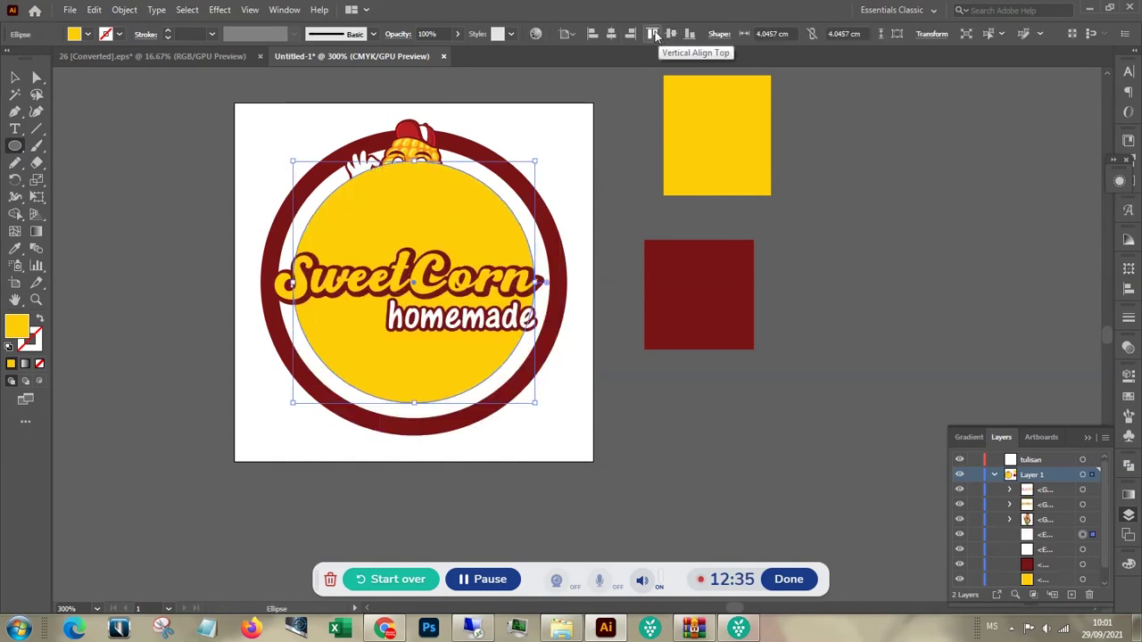
{"action": "key", "text": "ctrl+bracketleft"}
{"action": "left_click_drag", "start_coordinate": [292, 156], "coordinate": [277, 145]}
{"action": "left_click", "coordinate": [638, 370]}
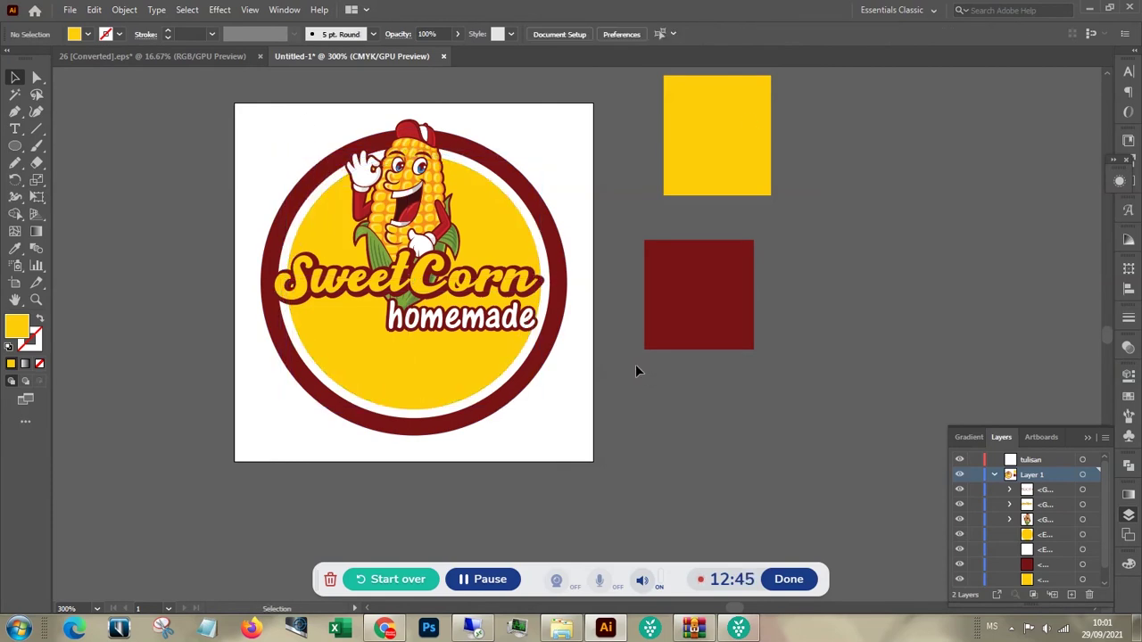
{"action": "left_click", "coordinate": [492, 395]}
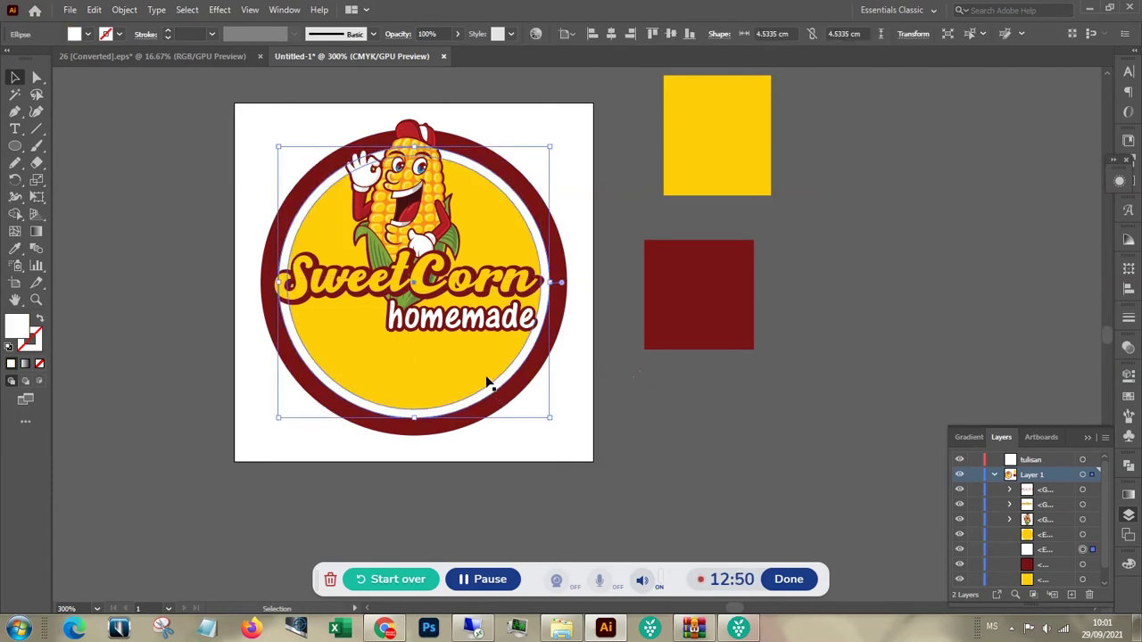
{"action": "left_click_drag", "start_coordinate": [550, 417], "coordinate": [562, 430]}
Recentre the white circle on the artboard and nudge the corn mascot slightly right and down.
{"action": "left_click", "coordinate": [562, 430]}
{"action": "left_click", "coordinate": [505, 414]}
{"action": "left_click", "coordinate": [613, 35]}
{"action": "left_click", "coordinate": [643, 461]}
{"action": "scroll", "coordinate": [643, 461], "scroll_direction": "down", "scroll_amount": 2}
{"action": "scroll", "coordinate": [609, 428], "scroll_direction": "up", "scroll_amount": 2}
{"action": "scroll", "coordinate": [479, 332], "scroll_direction": "up", "scroll_amount": 2}
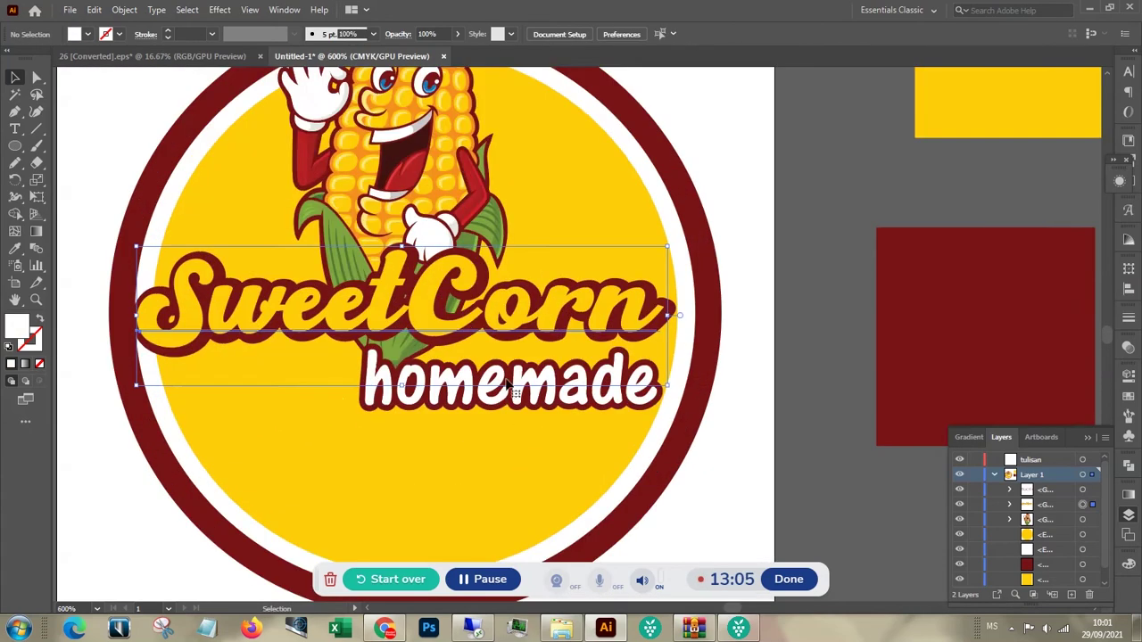
{"action": "left_click", "coordinate": [479, 332]}
{"action": "scroll", "coordinate": [480, 332], "scroll_direction": "down", "scroll_amount": 1}
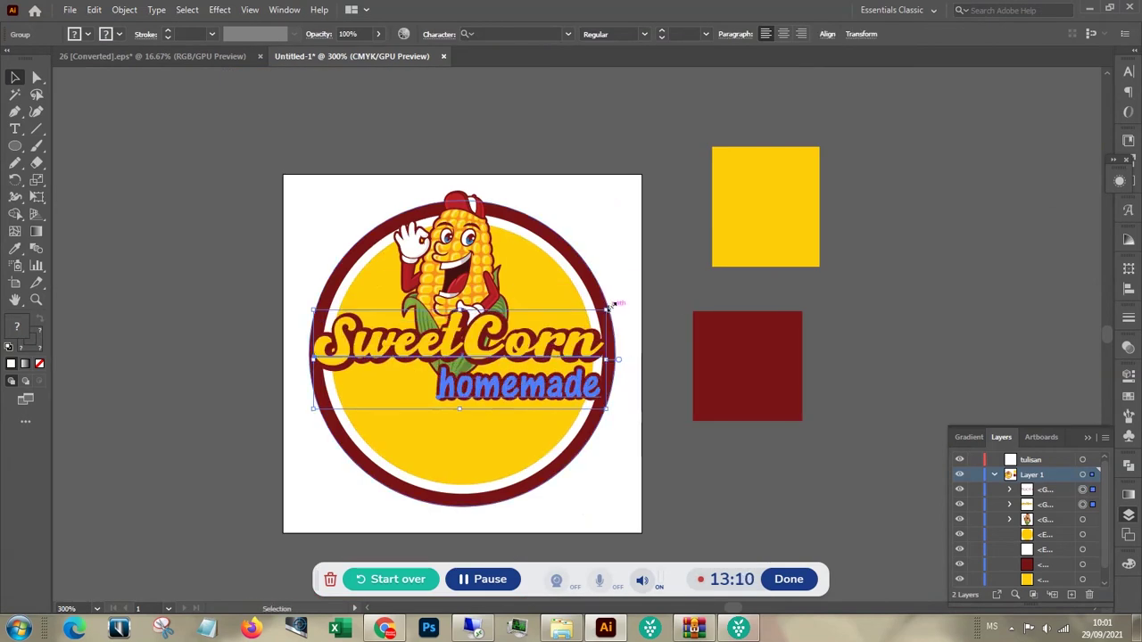
{"action": "left_click_drag", "start_coordinate": [459, 267], "coordinate": [486, 275]}
{"action": "left_click", "coordinate": [758, 233]}
Move the stacked red, white and yellow circles off the artboard to the left.
{"action": "key", "text": "ctrl+z"}
{"action": "key", "text": "ctrl+shift+z"}
{"action": "scroll", "coordinate": [699, 281], "scroll_direction": "down", "scroll_amount": 1}
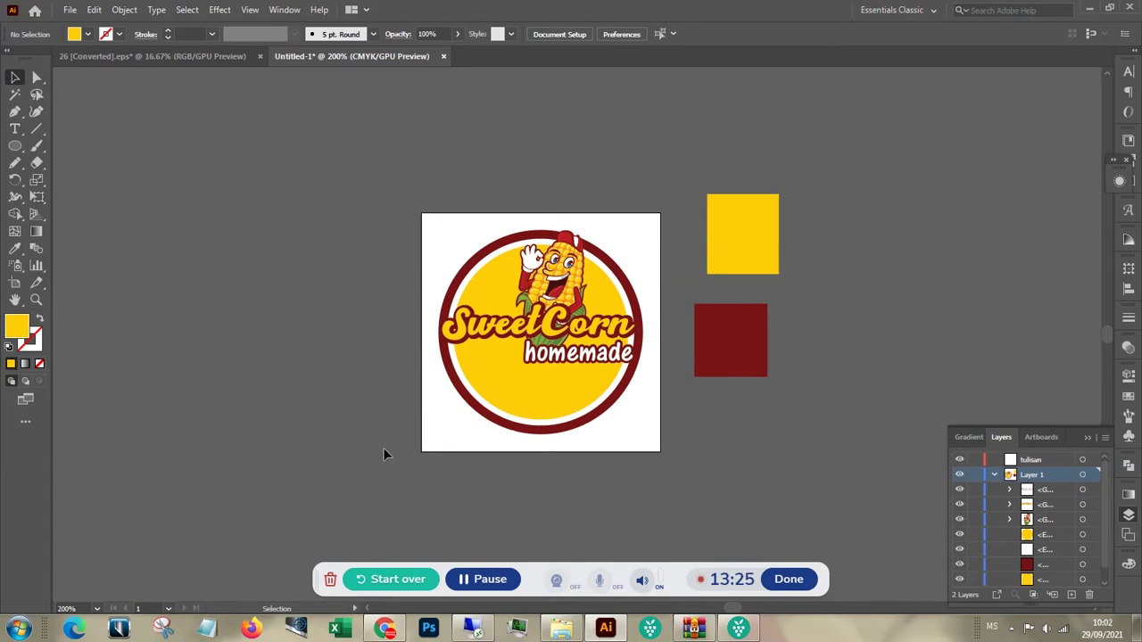
{"action": "scroll", "coordinate": [306, 418], "scroll_direction": "down", "scroll_amount": 1}
{"action": "scroll", "coordinate": [306, 418], "scroll_direction": "up", "scroll_amount": 2}
{"action": "scroll", "coordinate": [234, 351], "scroll_direction": "right", "scroll_amount": 5}
{"action": "scroll", "coordinate": [247, 446], "scroll_direction": "down", "scroll_amount": 3}
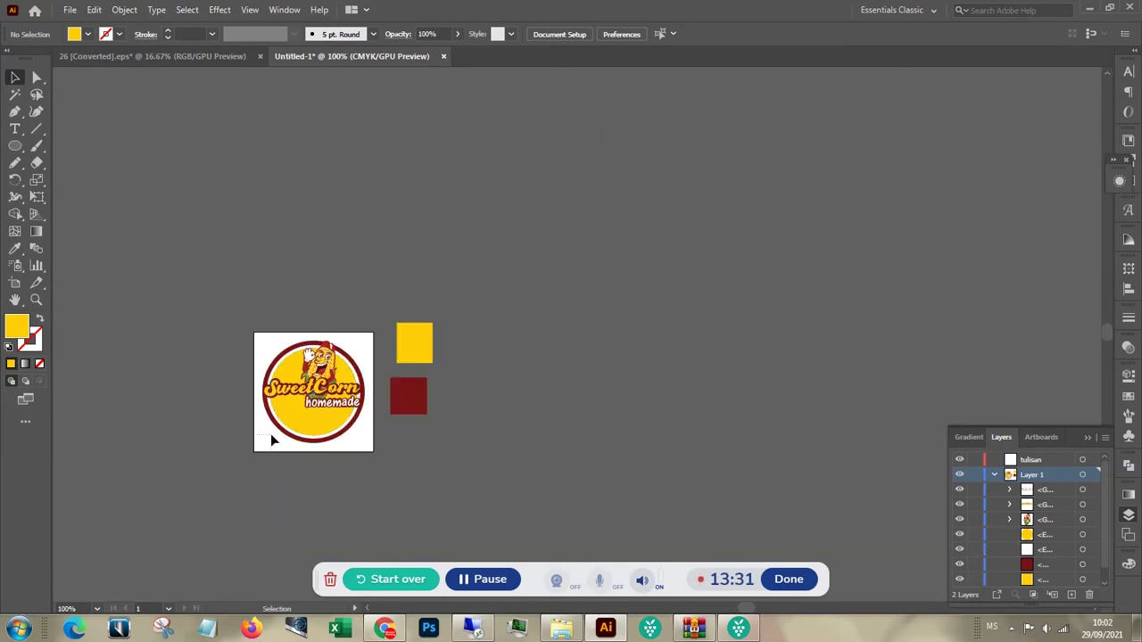
{"action": "left_click_drag", "start_coordinate": [268, 433], "coordinate": [134, 433]}
{"action": "left_click", "coordinate": [326, 474]}
{"action": "scroll", "coordinate": [327, 474], "scroll_direction": "up", "scroll_amount": 2}
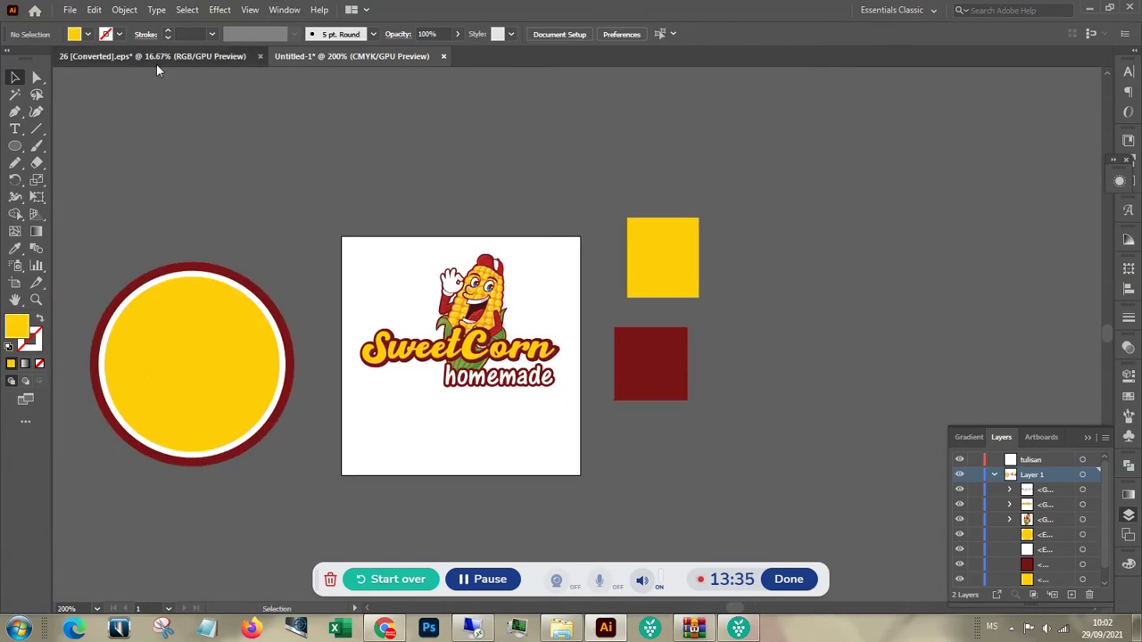
{"action": "left_click", "coordinate": [157, 58]}
Bring the yellow badge to front, copy it, and paste it into Untitled-1.
{"action": "left_click_drag", "start_coordinate": [437, 406], "coordinate": [166, 416]}
{"action": "key", "text": "ctrl+z"}
{"action": "key", "text": "ctrl+shift+bracketright"}
{"action": "left_click", "coordinate": [479, 391]}
{"action": "key", "text": "ctrl+c"}
{"action": "left_click", "coordinate": [356, 55]}
{"action": "key", "text": "ctrl+v"}
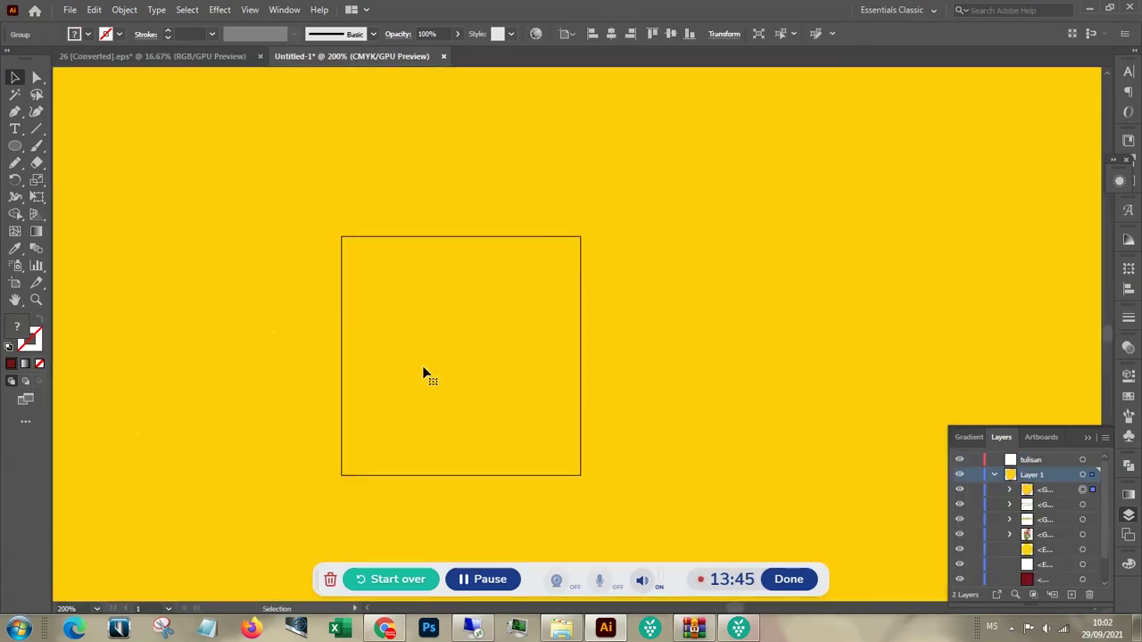
Position the pasted SweetCorn badge on the Untitled-1 artboard.
{"action": "scroll", "coordinate": [423, 372], "scroll_direction": "down", "scroll_amount": 3}
{"action": "scroll", "coordinate": [410, 453], "scroll_direction": "down", "scroll_amount": 4}
{"action": "scroll", "coordinate": [410, 453], "scroll_direction": "up", "scroll_amount": 3}
{"action": "left_click_drag", "start_coordinate": [363, 413], "coordinate": [597, 209]}
{"action": "scroll", "coordinate": [597, 210], "scroll_direction": "up", "scroll_amount": 5}
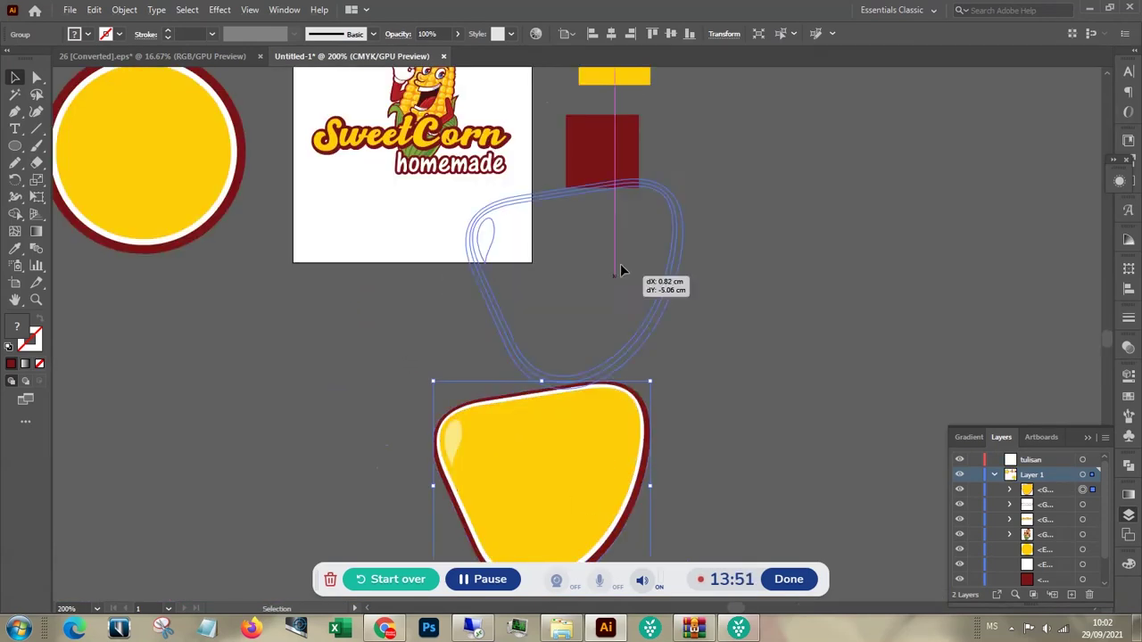
{"action": "scroll", "coordinate": [582, 412], "scroll_direction": "up", "scroll_amount": 2}
{"action": "left_click_drag", "start_coordinate": [582, 412], "coordinate": [416, 320]}
{"action": "scroll", "coordinate": [412, 393], "scroll_direction": "up", "scroll_amount": 2}
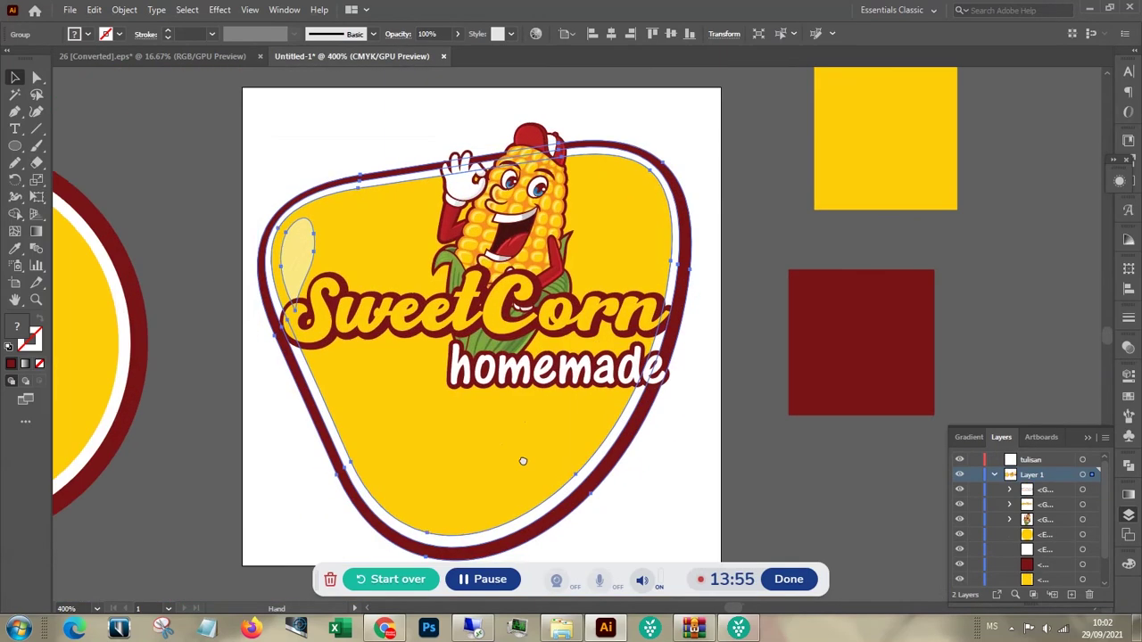
{"action": "left_click_drag", "start_coordinate": [551, 484], "coordinate": [601, 453]}
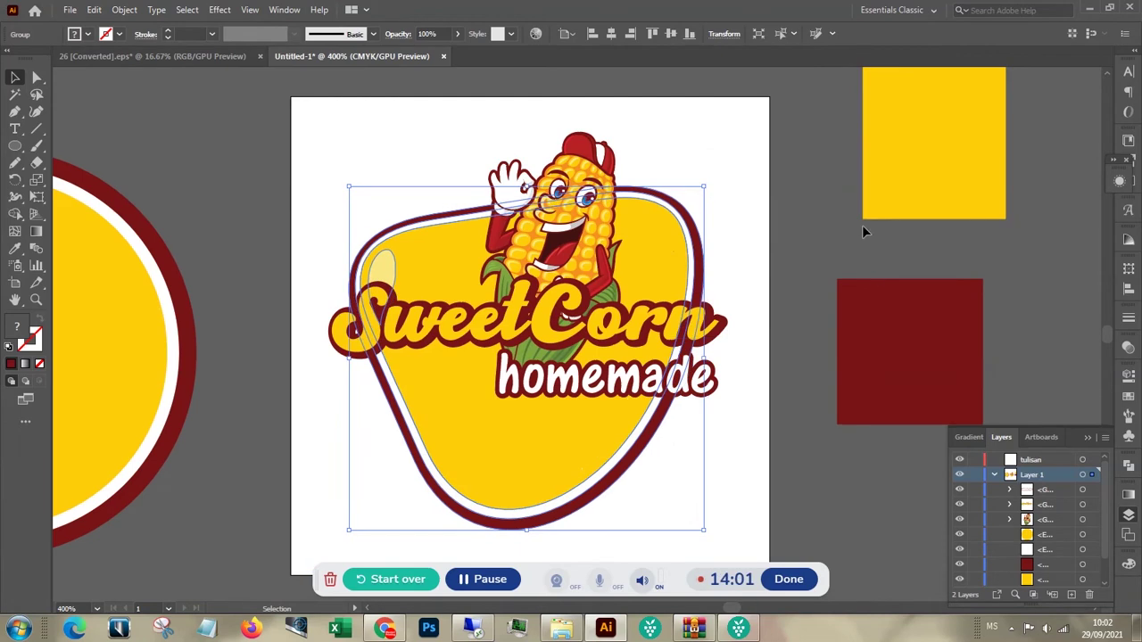
{"action": "left_click", "coordinate": [571, 223]}
{"action": "left_click", "coordinate": [814, 216]}
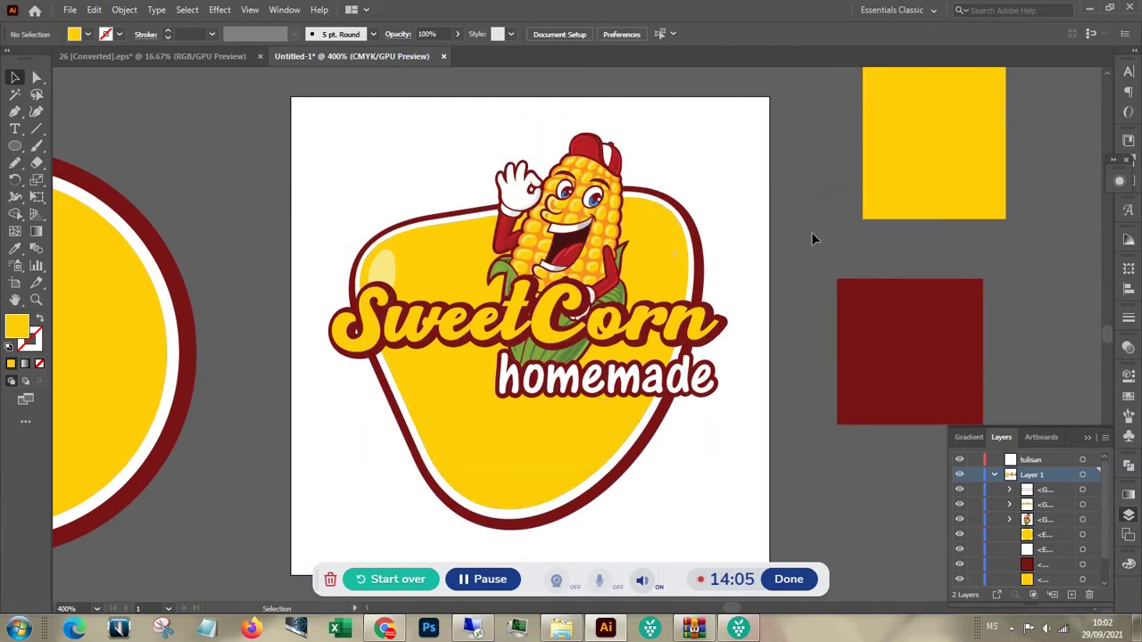
{"action": "scroll", "coordinate": [319, 224], "scroll_direction": "down", "scroll_amount": 3}
{"action": "left_click", "coordinate": [198, 57]}
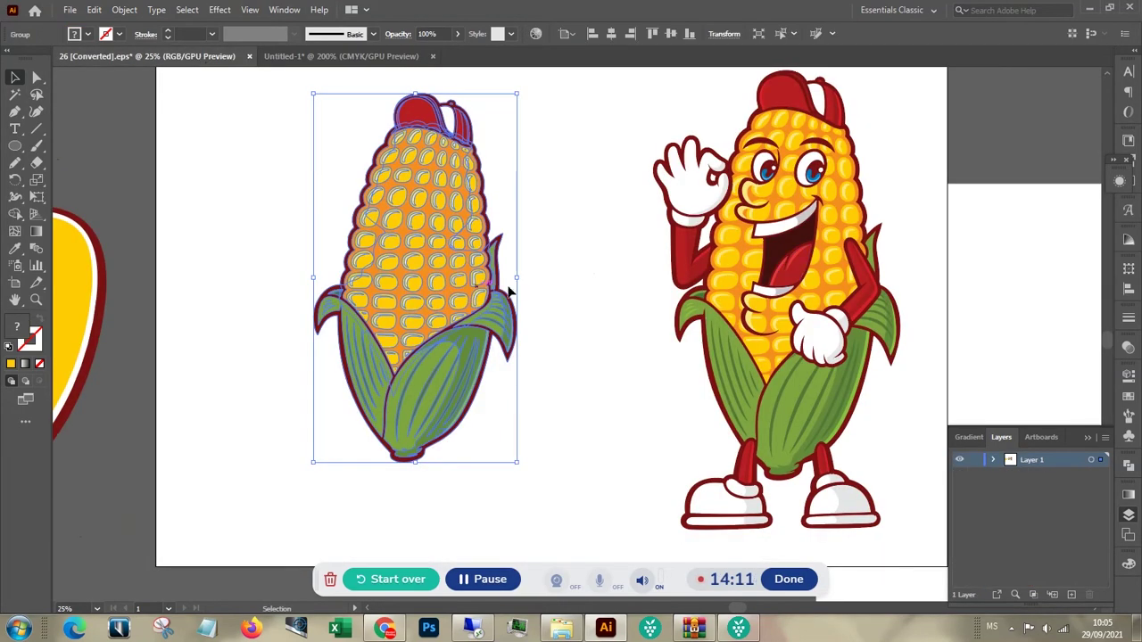
Bring the plain corn cob into Untitled-1, shrink it and reflect it horizontally.
{"action": "scroll", "coordinate": [450, 296], "scroll_direction": "down", "scroll_amount": 2}
{"action": "left_click_drag", "start_coordinate": [500, 312], "coordinate": [746, 377]}
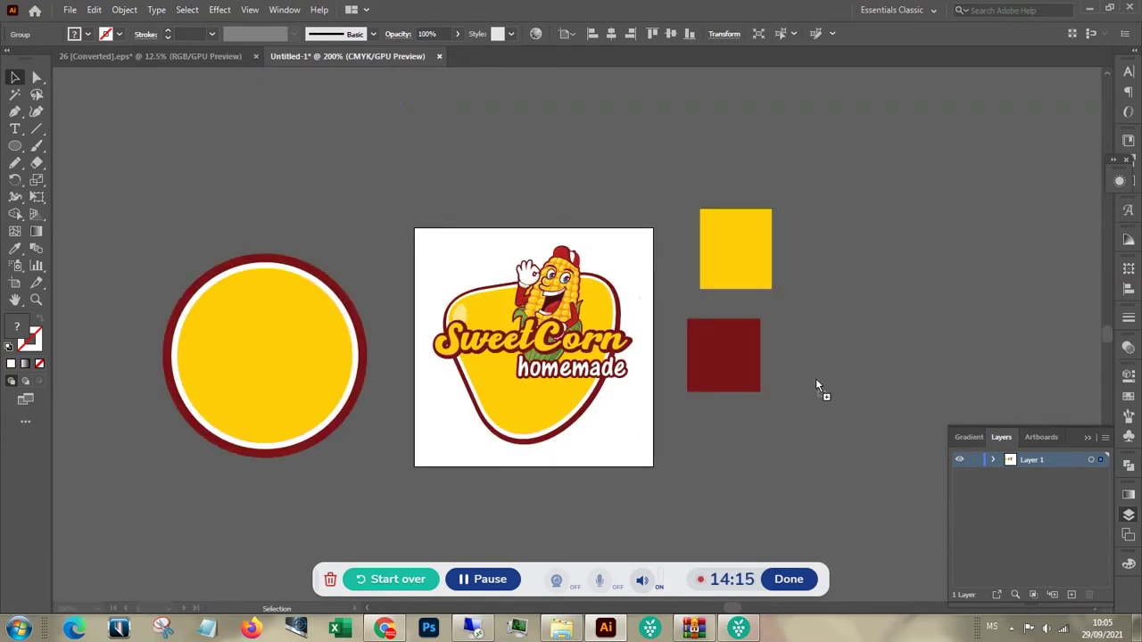
{"action": "scroll", "coordinate": [536, 339], "scroll_direction": "down", "scroll_amount": 7}
{"action": "left_click_drag", "start_coordinate": [535, 295], "coordinate": [511, 330]}
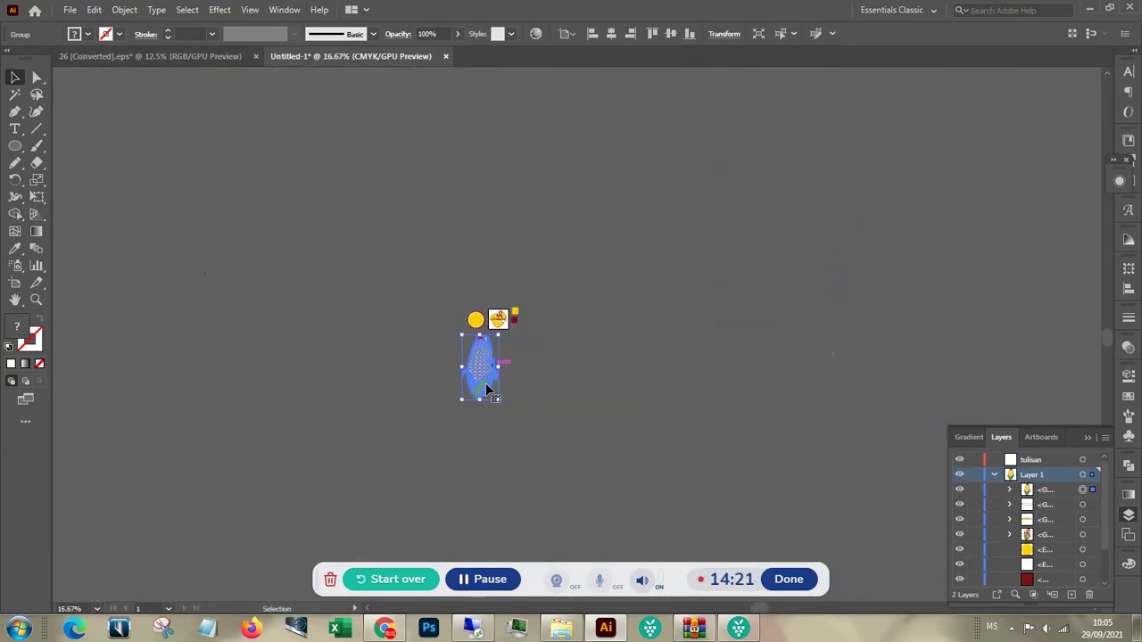
{"action": "key", "text": "ctrl+1"}
{"action": "left_click_drag", "start_coordinate": [816, 112], "coordinate": [574, 390]}
{"action": "right_click", "coordinate": [560, 461]}
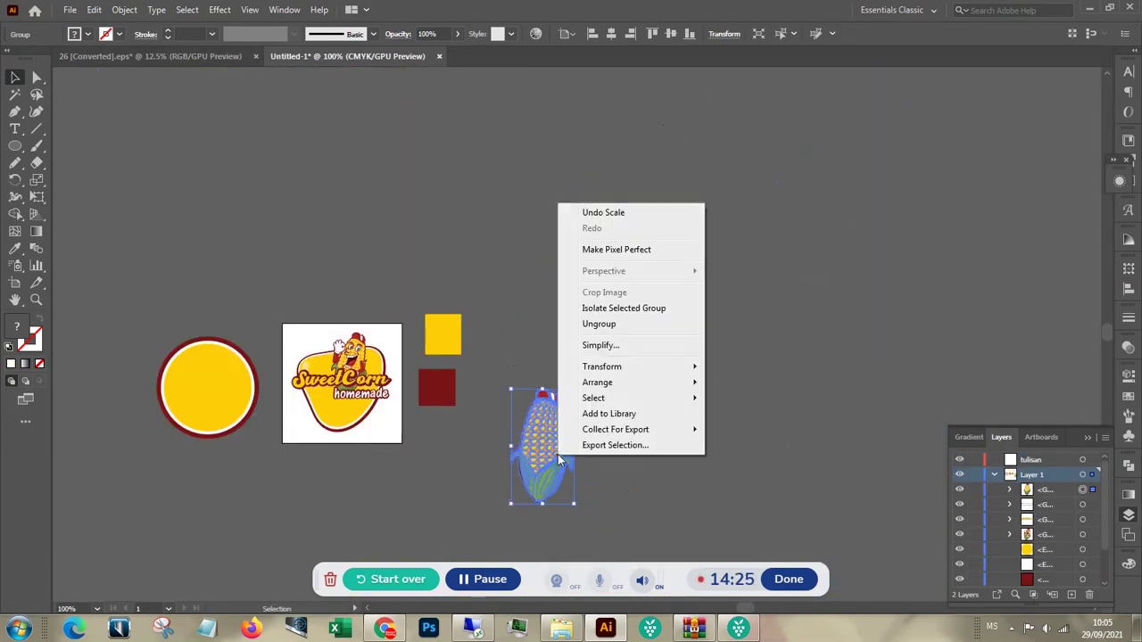
{"action": "left_click", "coordinate": [744, 416]}
{"action": "left_click", "coordinate": [577, 404]}
{"action": "mouse_move", "coordinate": [538, 455]}
{"action": "left_mouse_down"}
{"action": "mouse_move", "coordinate": [525, 375]}
{"action": "mouse_move", "coordinate": [513, 384]}
{"action": "mouse_move", "coordinate": [366, 267]}
{"action": "left_mouse_up"}
{"action": "key", "text": "ctrl+plus"}
{"action": "key", "text": "ctrl+plus"}
{"action": "key", "text": "ctrl+plus"}
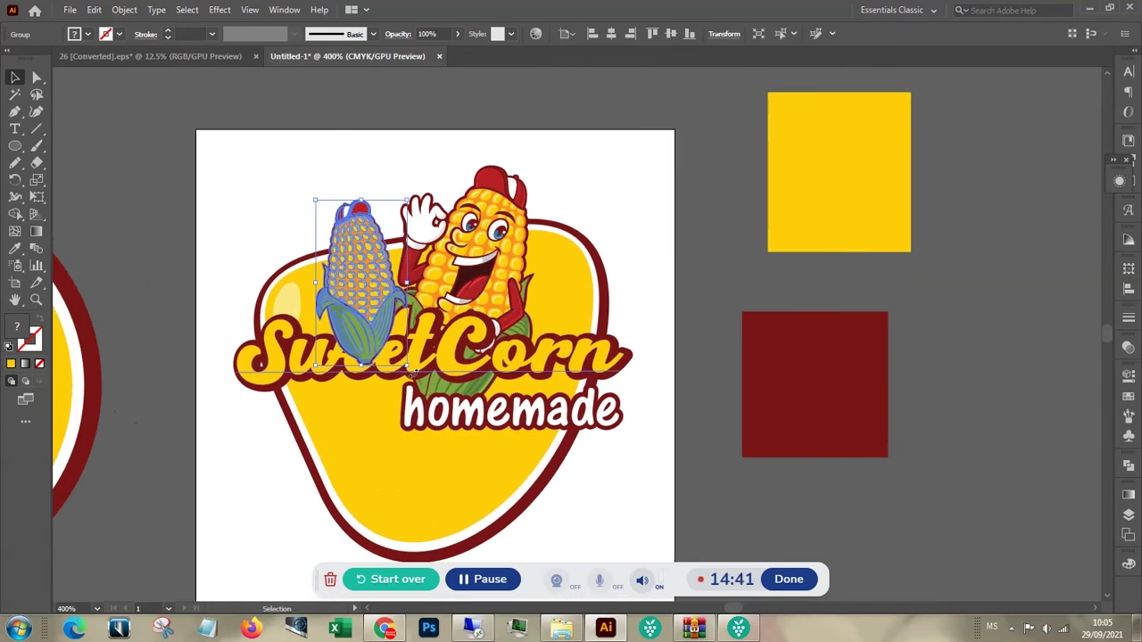
Place the mirrored corn cob behind the mascot's left side and tilt it to lean.
{"action": "left_click_drag", "start_coordinate": [409, 368], "coordinate": [451, 406]}
{"action": "left_click_drag", "start_coordinate": [314, 198], "coordinate": [336, 216]}
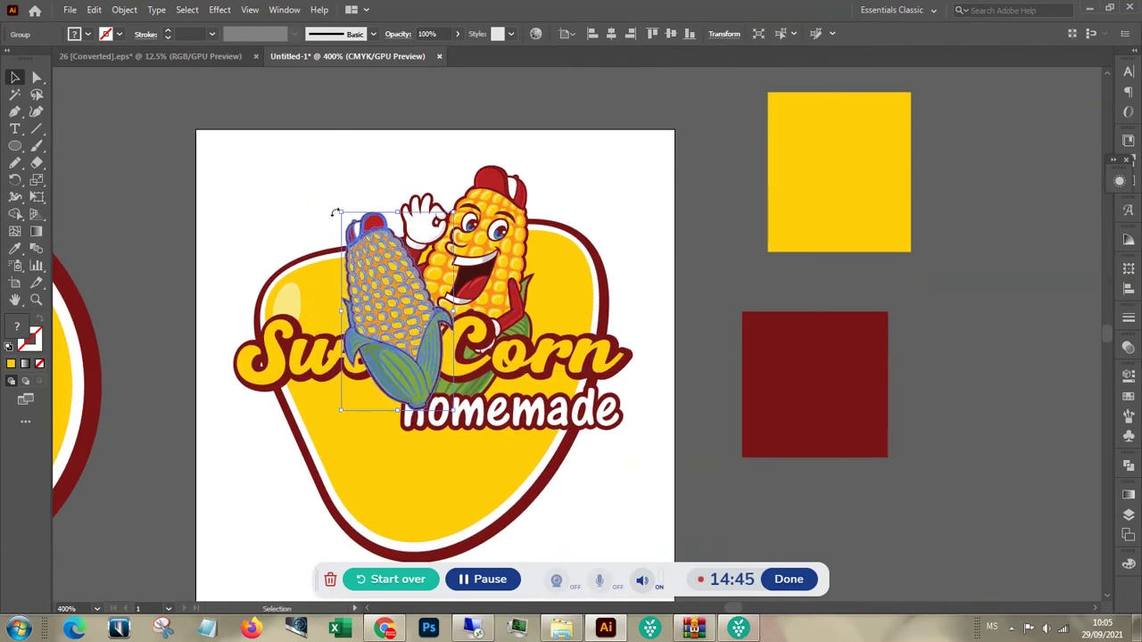
{"action": "key", "text": "ctrl+z"}
{"action": "left_click", "coordinate": [509, 410]}
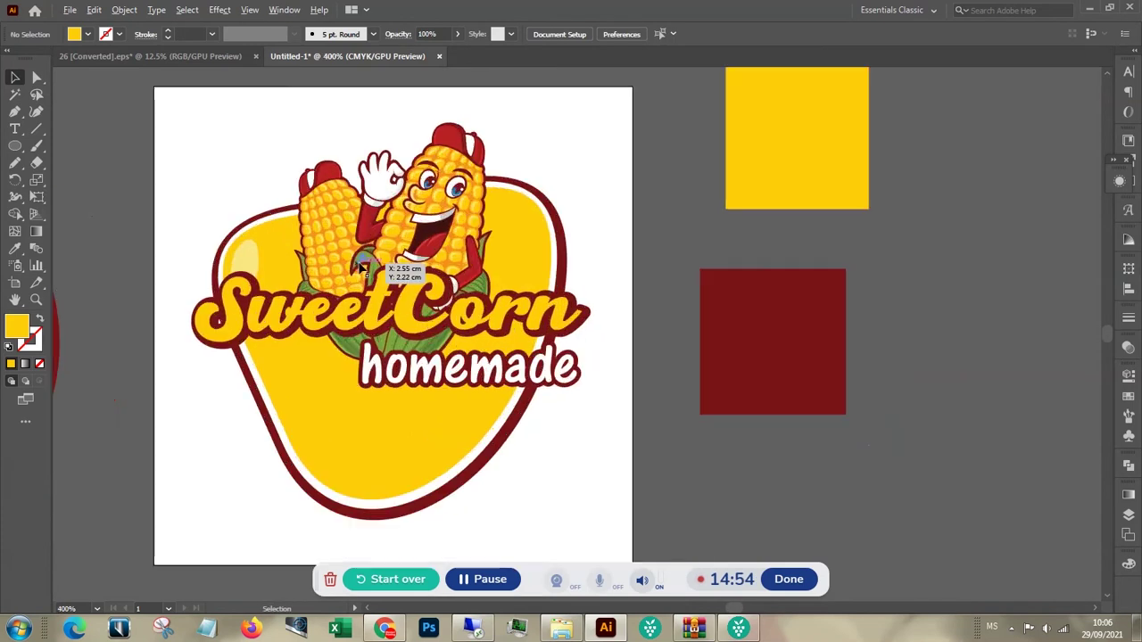
{"action": "left_click_drag", "start_coordinate": [383, 259], "coordinate": [379, 303]}
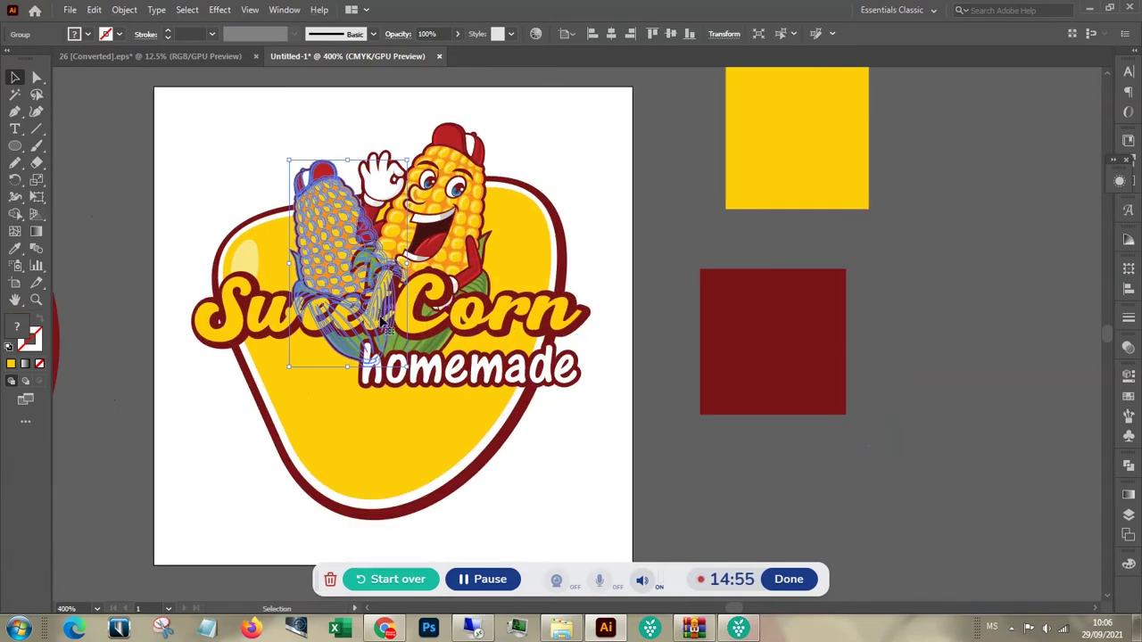
{"action": "left_click_drag", "start_coordinate": [287, 158], "coordinate": [285, 152]}
{"action": "left_click", "coordinate": [288, 154]}
{"action": "left_click", "coordinate": [285, 154]}
{"action": "left_click", "coordinate": [721, 375]}
{"action": "key", "text": "ctrl+minus"}
{"action": "key", "text": "ctrl+minus"}
{"action": "left_click", "coordinate": [721, 375]}
{"action": "scroll", "coordinate": [678, 420], "scroll_direction": "up", "scroll_amount": 2}
{"action": "scroll", "coordinate": [637, 378], "scroll_direction": "up", "scroll_amount": 1}
Move the ring up and right, then pull the yellow badge shape out beside it.
{"action": "left_click_drag", "start_coordinate": [637, 378], "coordinate": [848, 404]}
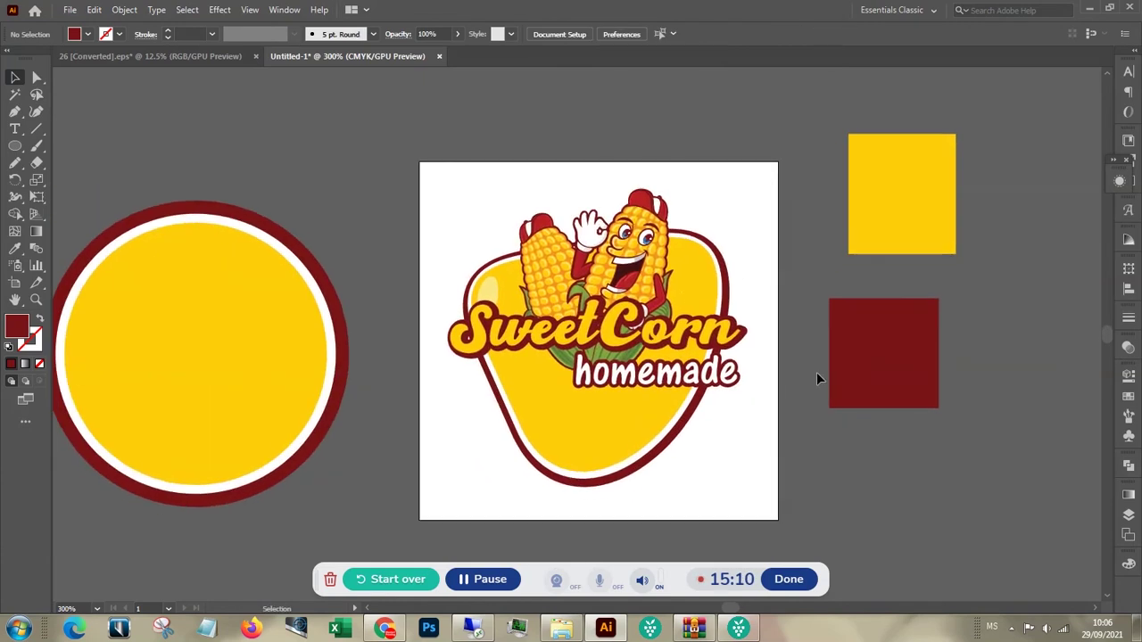
{"action": "left_click_drag", "start_coordinate": [802, 447], "coordinate": [810, 439]}
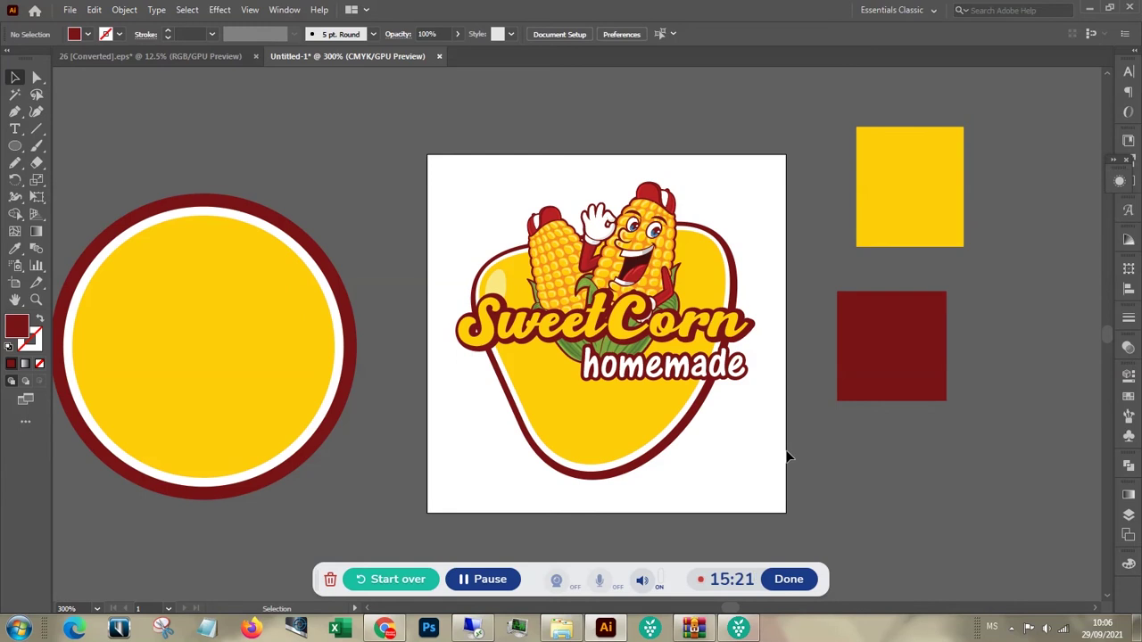
{"action": "scroll", "coordinate": [792, 447], "scroll_direction": "up", "scroll_amount": 1}
{"action": "left_click", "coordinate": [258, 481]}
{"action": "left_click_drag", "start_coordinate": [270, 455], "coordinate": [303, 313]}
{"action": "left_click", "coordinate": [823, 477]}
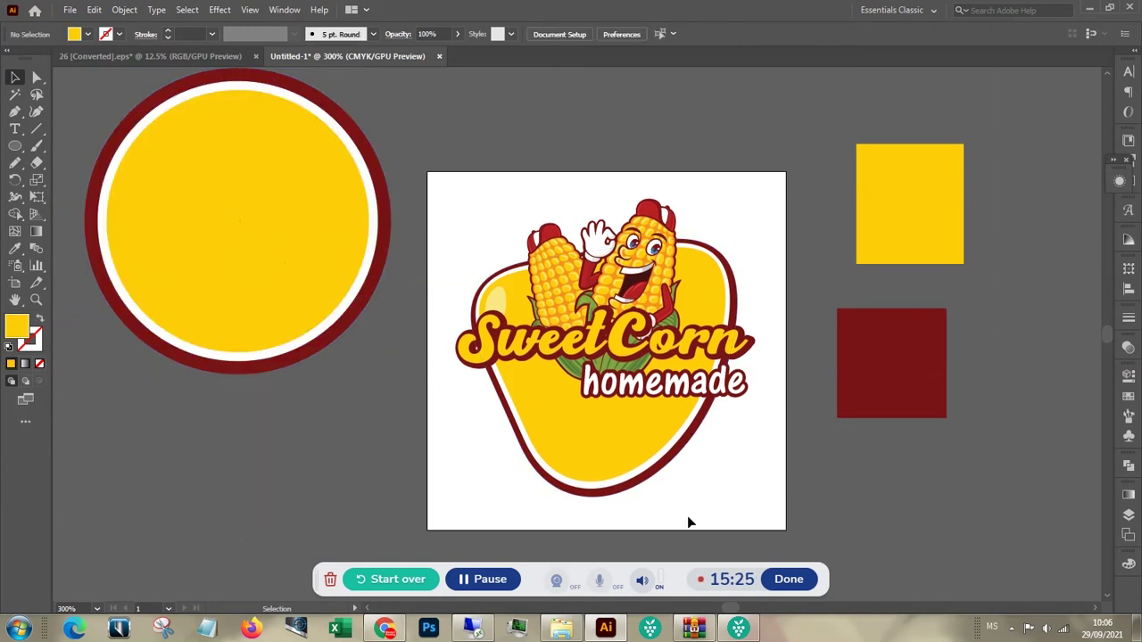
{"action": "left_click_drag", "start_coordinate": [541, 438], "coordinate": [259, 419]}
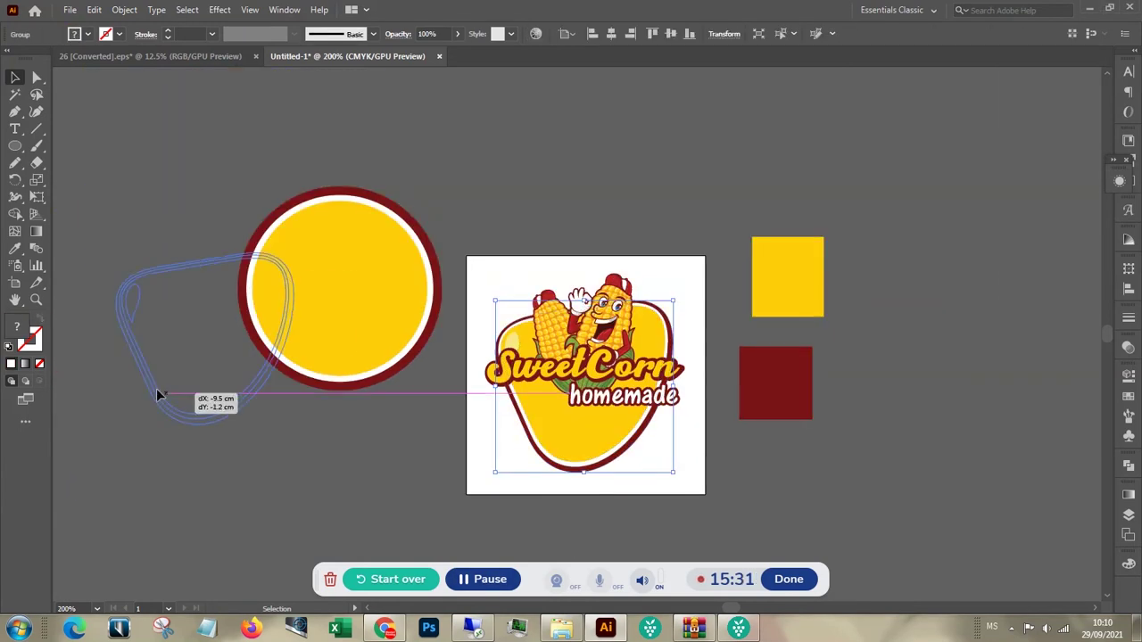
Enlarge the ring's yellow circle from its corner to fill the white ring.
{"action": "left_click", "coordinate": [453, 349]}
{"action": "scroll", "coordinate": [452, 349], "scroll_direction": "up", "scroll_amount": 3}
{"action": "scroll", "coordinate": [452, 349], "scroll_direction": "left", "scroll_amount": 2}
{"action": "left_click", "coordinate": [383, 158]}
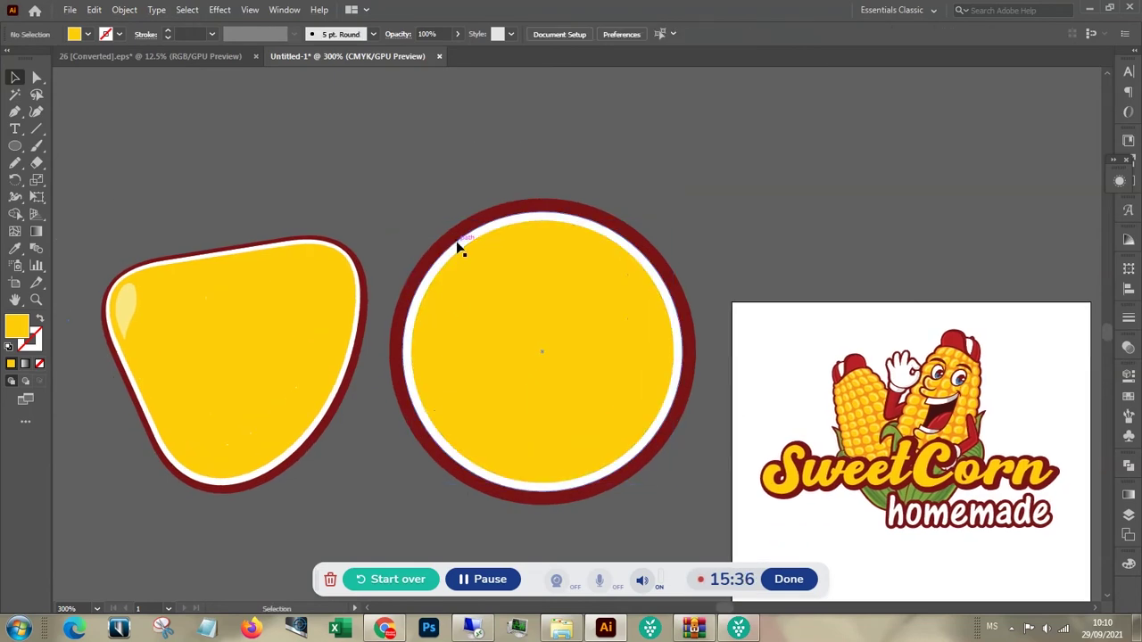
{"action": "left_click", "coordinate": [454, 242]}
{"action": "left_click_drag", "start_coordinate": [415, 221], "coordinate": [401, 205]}
{"action": "mouse_move", "coordinate": [683, 498]}
{"action": "left_mouse_down"}
{"action": "mouse_move", "coordinate": [681, 485]}
{"action": "mouse_move", "coordinate": [580, 417]}
{"action": "left_mouse_up"}
{"action": "left_click", "coordinate": [600, 514]}
{"action": "scroll", "coordinate": [453, 390], "scroll_direction": "right", "scroll_amount": 1}
Resize the yellow circle to about 4.66 cm and centre it within the ring.
{"action": "left_click", "coordinate": [545, 486]}
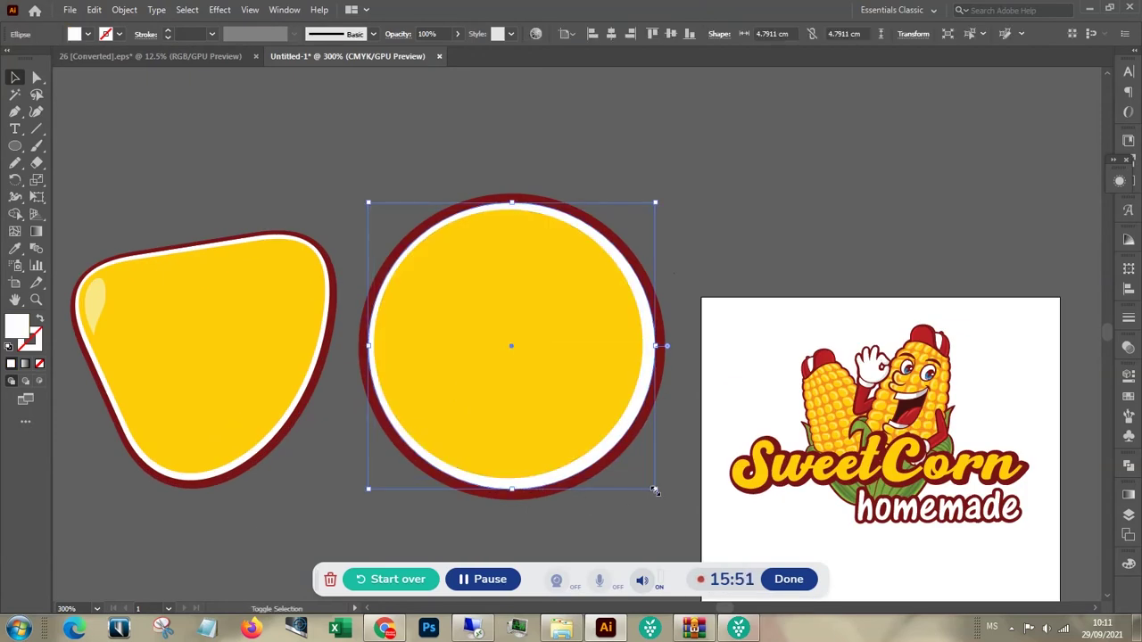
{"action": "left_click", "coordinate": [625, 473]}
{"action": "left_click_drag", "start_coordinate": [644, 480], "coordinate": [653, 489]}
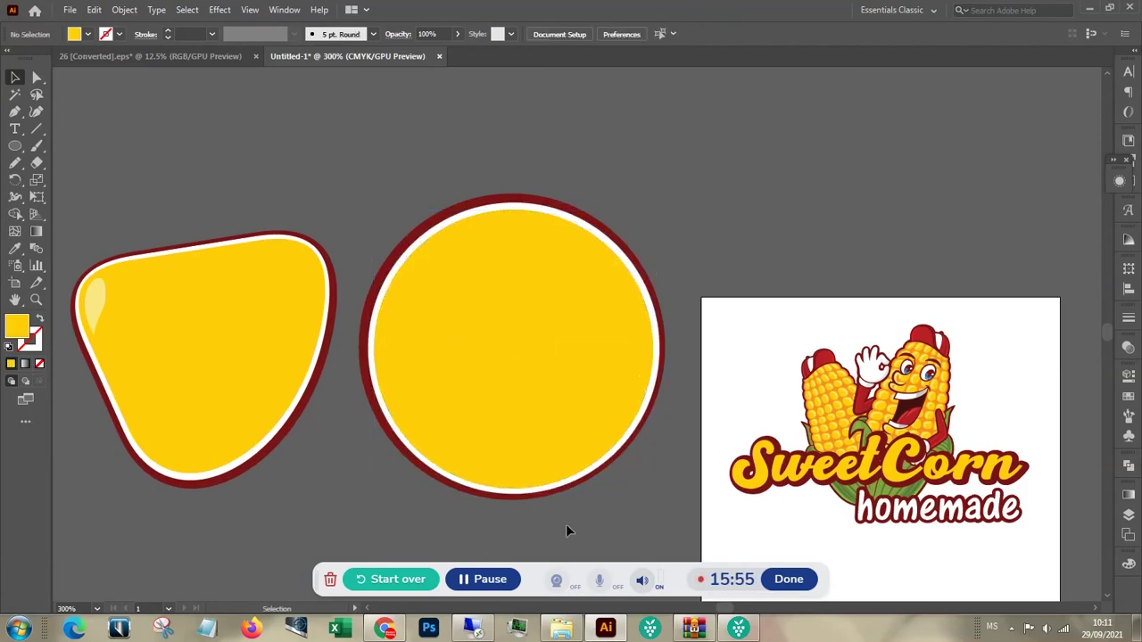
{"action": "left_click_drag", "start_coordinate": [577, 428], "coordinate": [549, 412]}
{"action": "key", "text": "ctrl+shift+a"}
{"action": "left_click", "coordinate": [497, 234]}
{"action": "left_click", "coordinate": [624, 252], "text": "shift"}
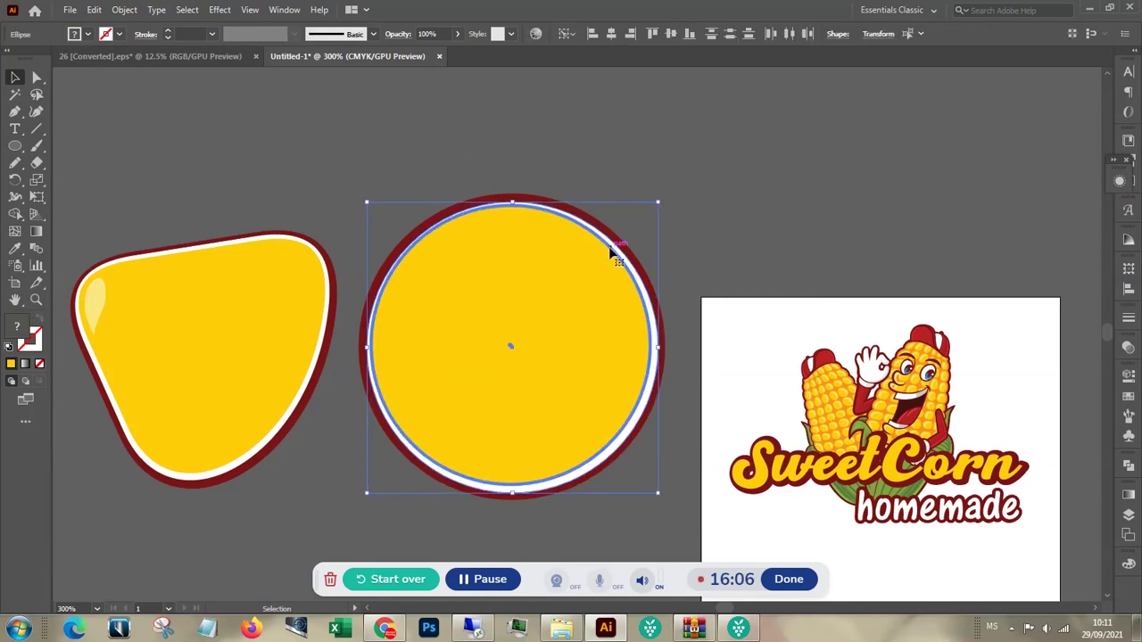
{"action": "left_click", "coordinate": [448, 159]}
{"action": "left_click", "coordinate": [506, 282]}
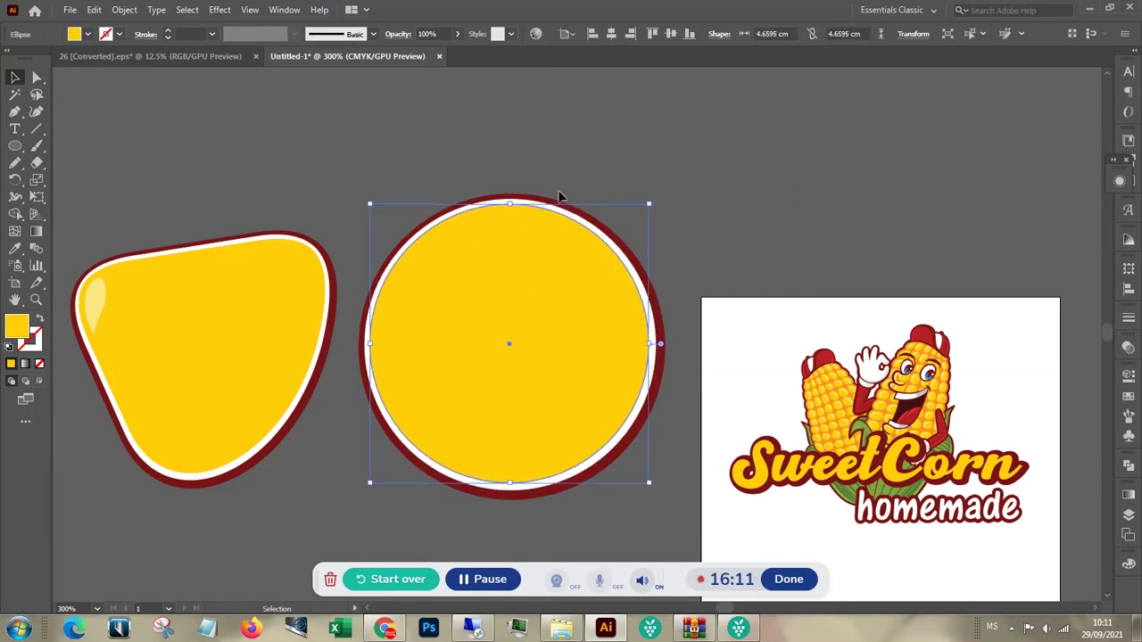
{"action": "scroll", "coordinate": [438, 319], "scroll_direction": "down", "scroll_amount": 2}
{"action": "scroll", "coordinate": [167, 283], "scroll_direction": "up", "scroll_amount": 2}
{"action": "right_click", "coordinate": [167, 283]}
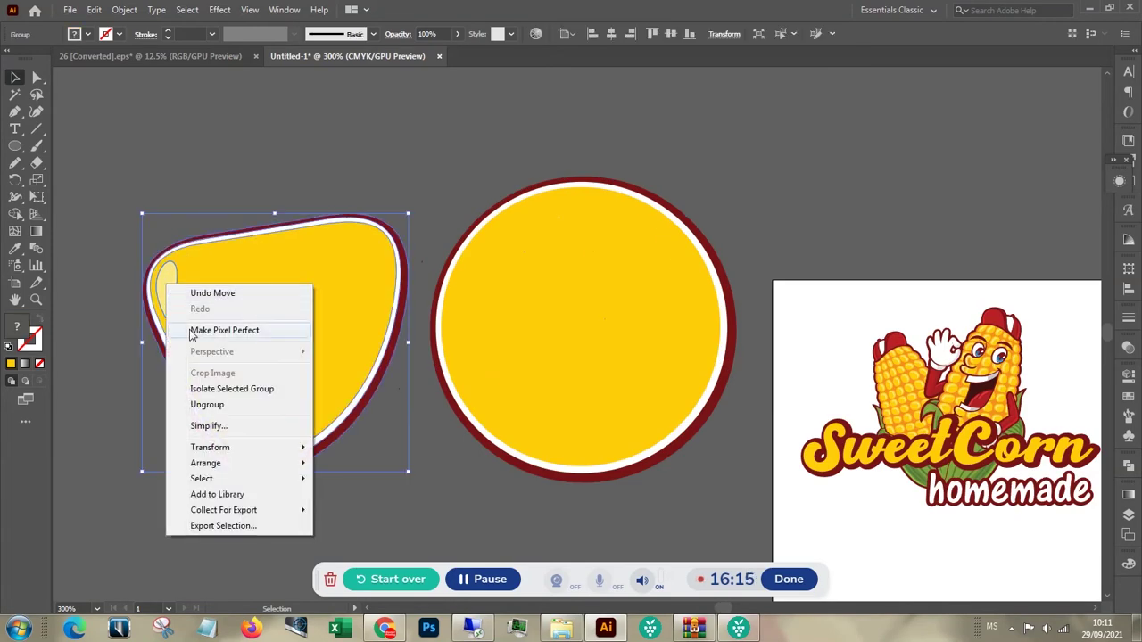
Ungroup the badge shape and place the ring over the SweetCorn logo, behind its artwork.
{"action": "left_click", "coordinate": [207, 404]}
{"action": "left_click", "coordinate": [166, 291]}
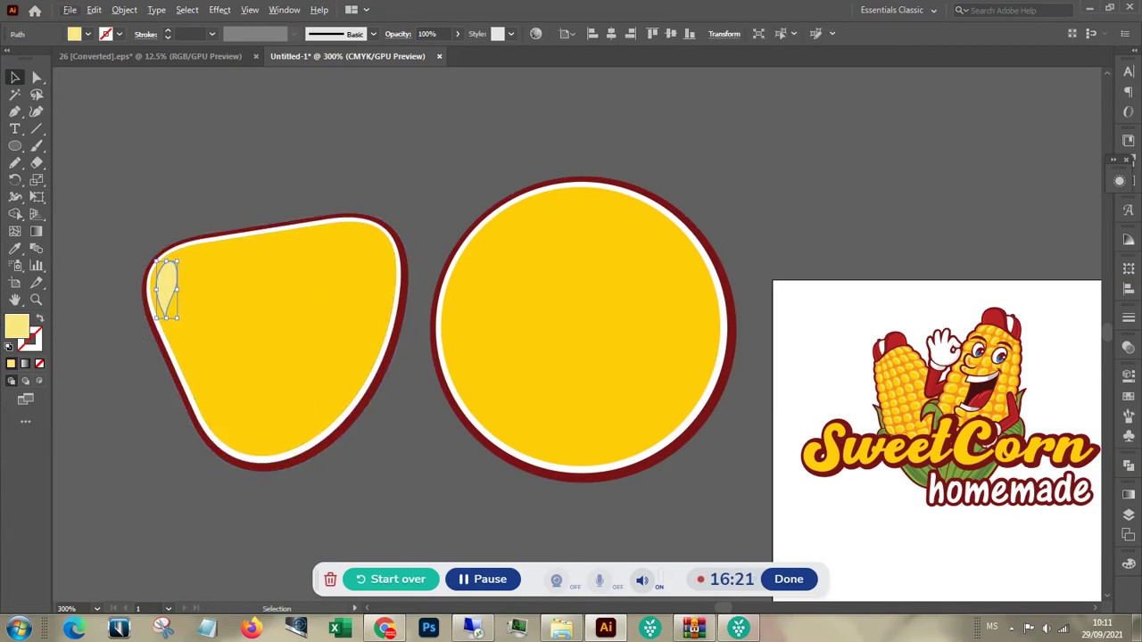
{"action": "left_click", "coordinate": [449, 145]}
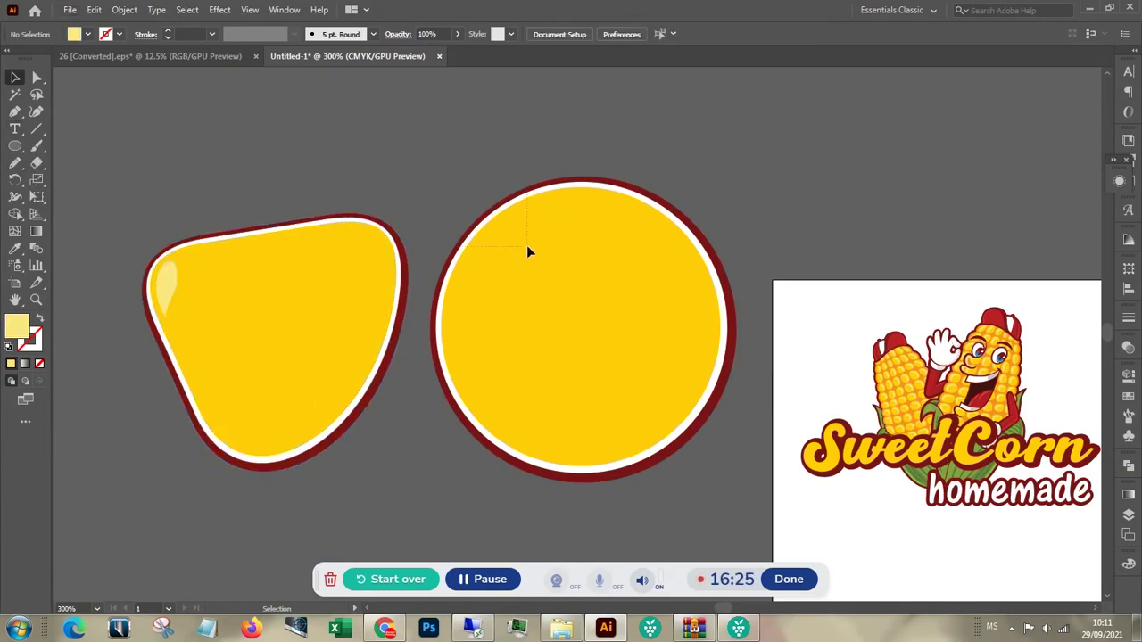
{"action": "left_click", "coordinate": [525, 250]}
{"action": "key", "text": "ctrl+minus"}
{"action": "left_click_drag", "start_coordinate": [634, 335], "coordinate": [835, 403]}
{"action": "scroll", "coordinate": [571, 357], "scroll_direction": "right", "scroll_amount": 5}
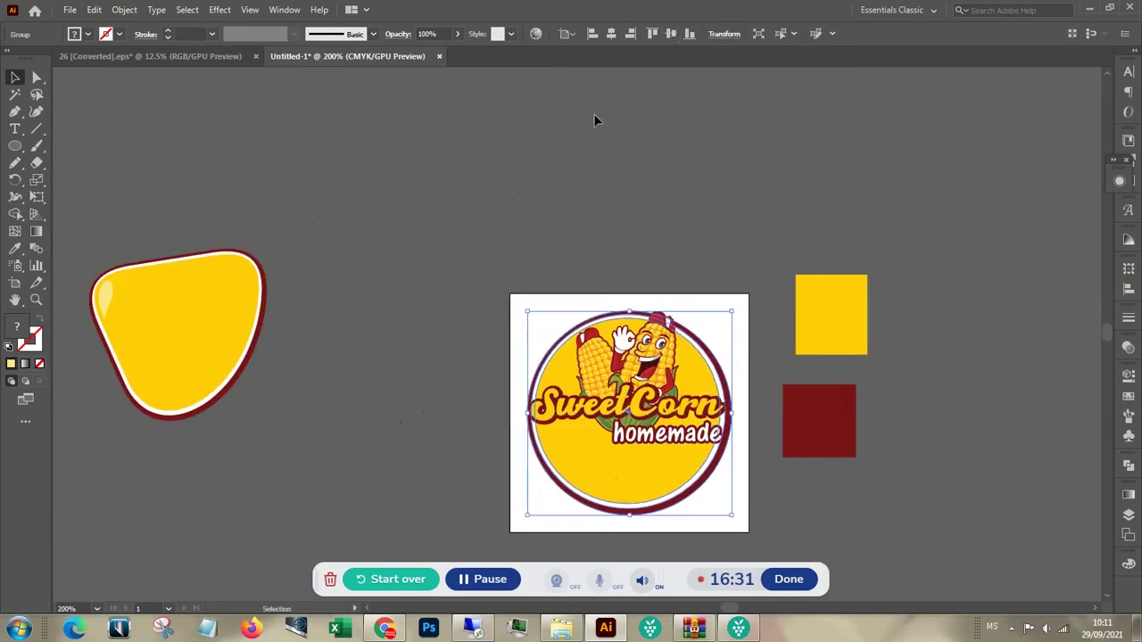
{"action": "left_click_drag", "start_coordinate": [179, 339], "coordinate": [437, 339]}
{"action": "key", "text": "ctrl+plus"}
{"action": "scroll", "coordinate": [253, 299], "scroll_direction": "down", "scroll_amount": 3}
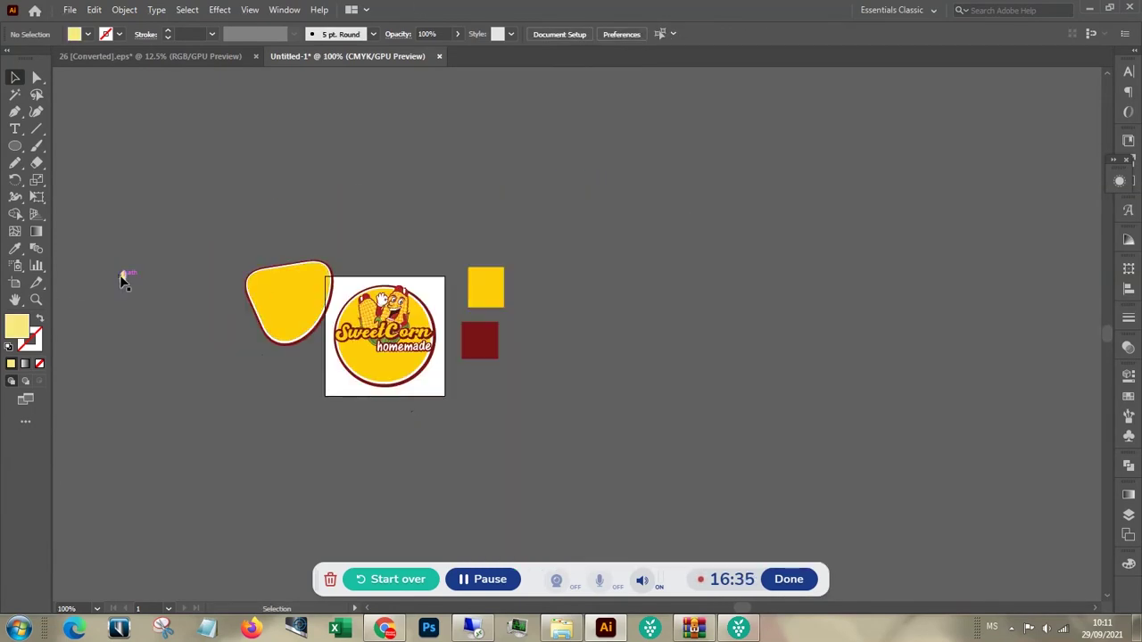
Place the light highlight on the circle's upper left, rotated to follow its curve.
{"action": "left_click", "coordinate": [401, 303]}
{"action": "scroll", "coordinate": [419, 306], "scroll_direction": "up", "scroll_amount": 3}
{"action": "scroll", "coordinate": [93, 295], "scroll_direction": "left", "scroll_amount": 3}
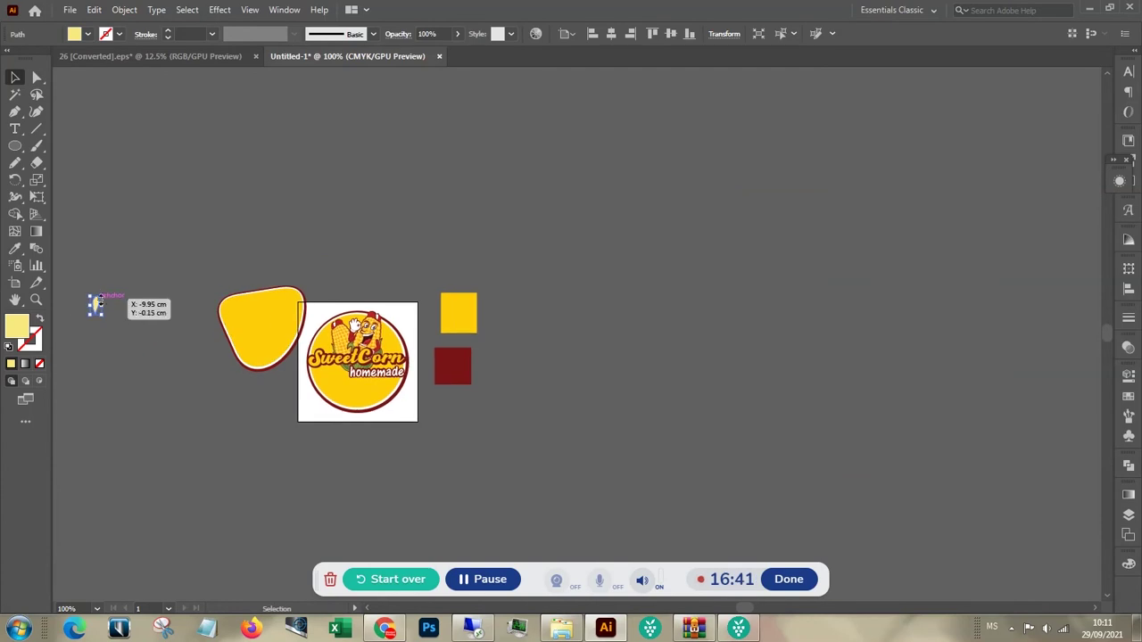
{"action": "left_click_drag", "start_coordinate": [96, 304], "coordinate": [117, 310]}
{"action": "left_click_drag", "start_coordinate": [319, 344], "coordinate": [322, 339]}
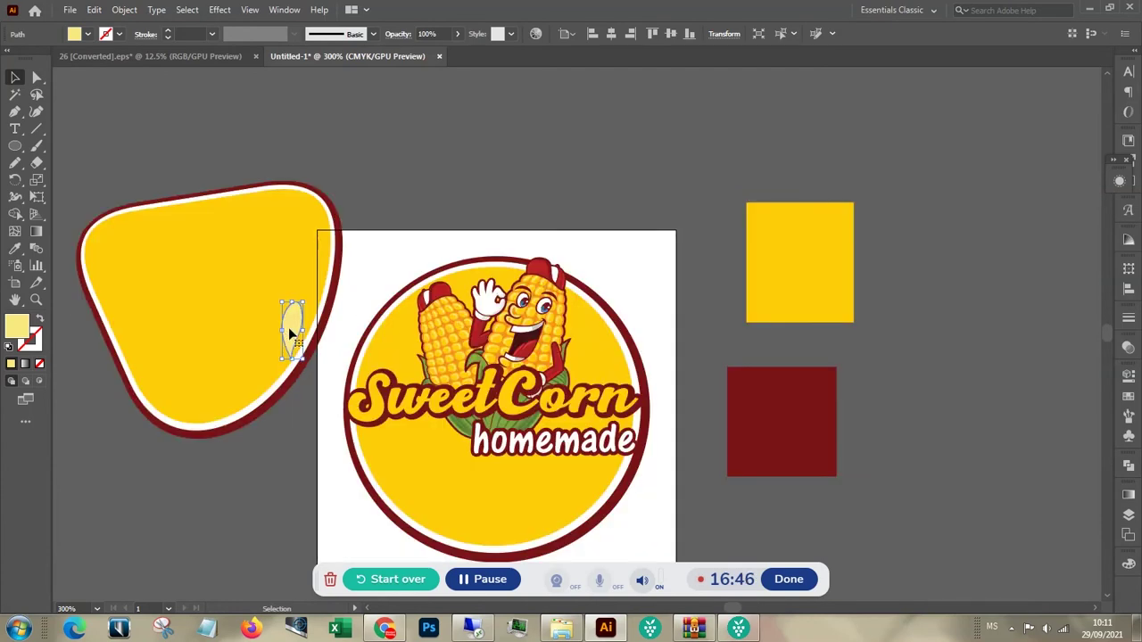
{"action": "scroll", "coordinate": [322, 339], "scroll_direction": "up", "scroll_amount": 5}
{"action": "left_click_drag", "start_coordinate": [435, 279], "coordinate": [486, 272]}
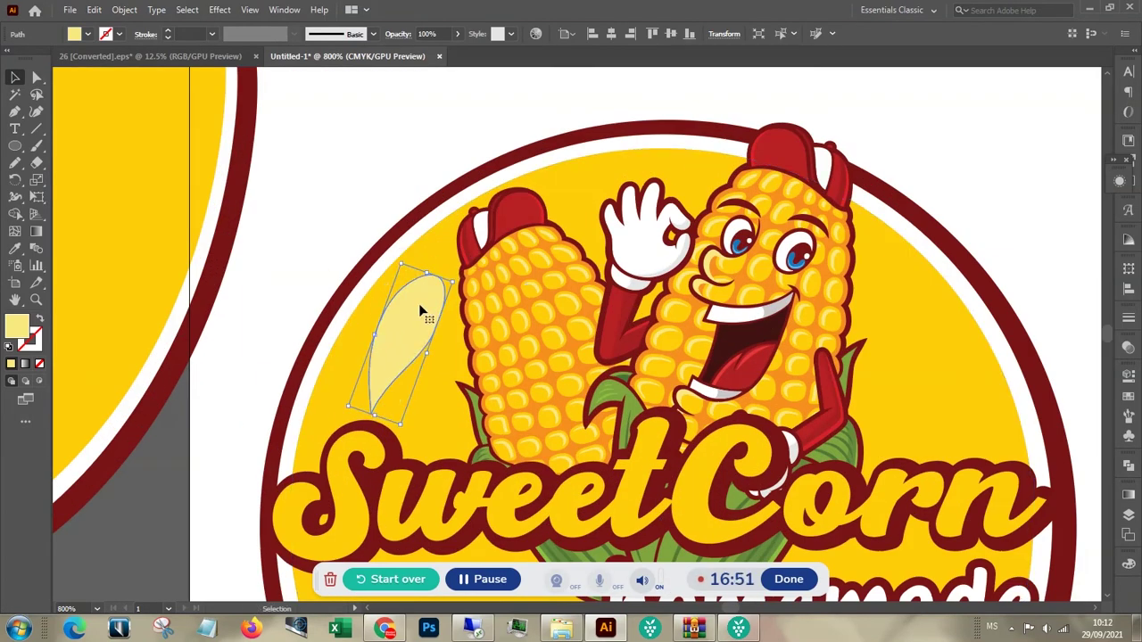
{"action": "left_click", "coordinate": [333, 234]}
{"action": "scroll", "coordinate": [334, 235], "scroll_direction": "down", "scroll_amount": 5}
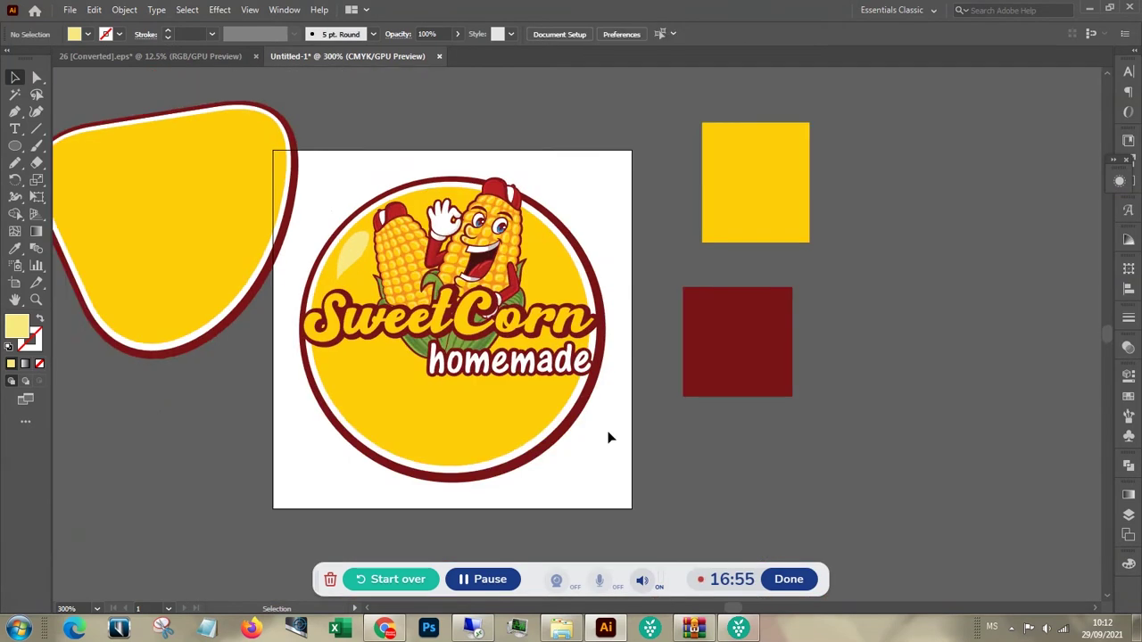
{"action": "scroll", "coordinate": [607, 355], "scroll_direction": "up", "scroll_amount": 2}
Enlarge the SweetCorn homemade title group and tilt it slightly.
{"action": "left_click", "coordinate": [625, 343]}
{"action": "left_click_drag", "start_coordinate": [662, 239], "coordinate": [660, 232]}
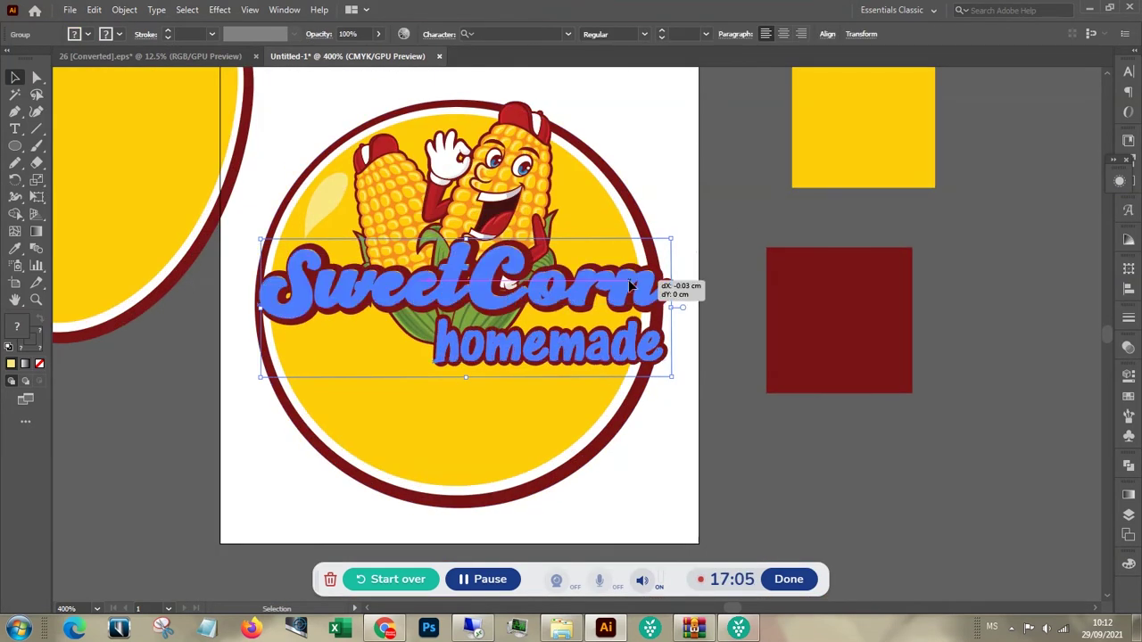
{"action": "left_click", "coordinate": [733, 211]}
{"action": "scroll", "coordinate": [651, 224], "scroll_direction": "down", "scroll_amount": 1}
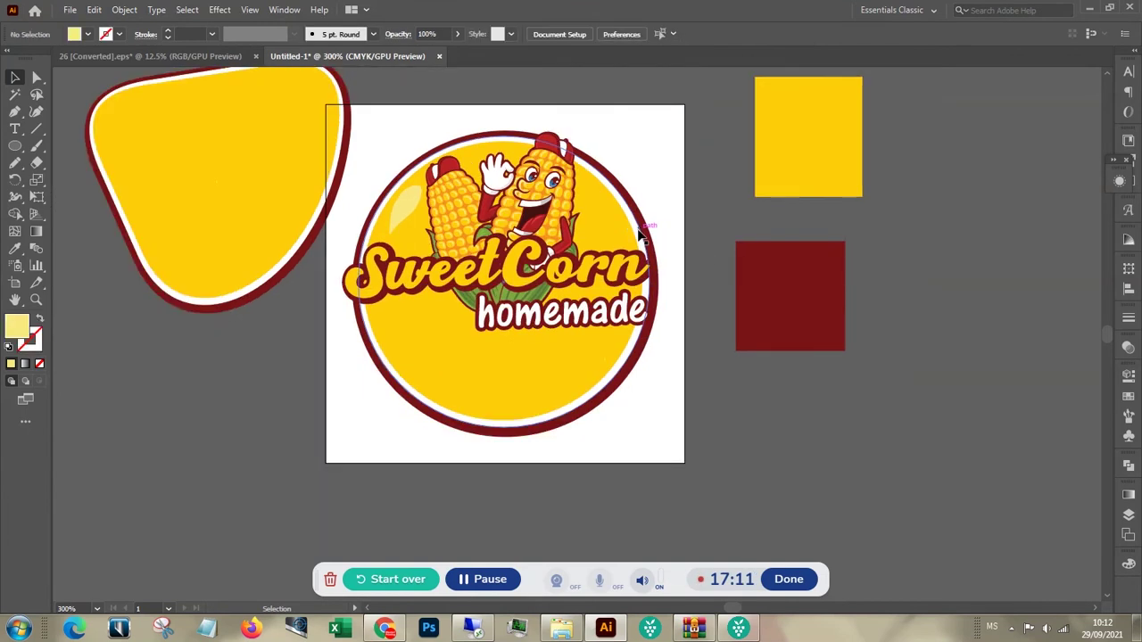
{"action": "scroll", "coordinate": [660, 268], "scroll_direction": "up", "scroll_amount": 1}
{"action": "scroll", "coordinate": [412, 419], "scroll_direction": "down", "scroll_amount": 1}
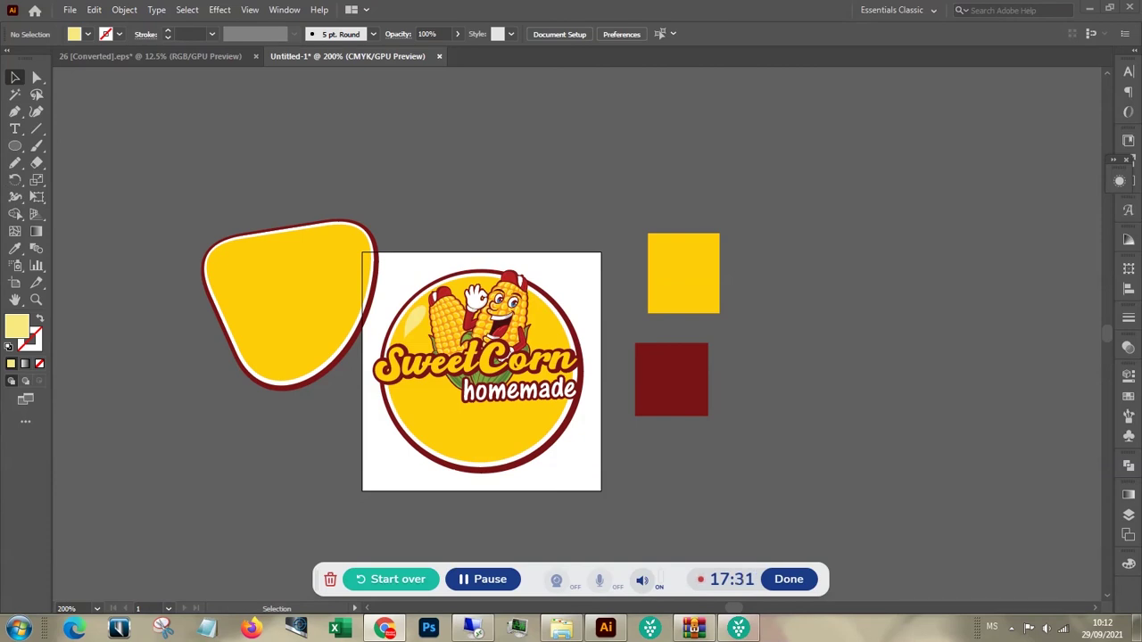
{"action": "scroll", "coordinate": [605, 470], "scroll_direction": "up", "scroll_amount": 2}
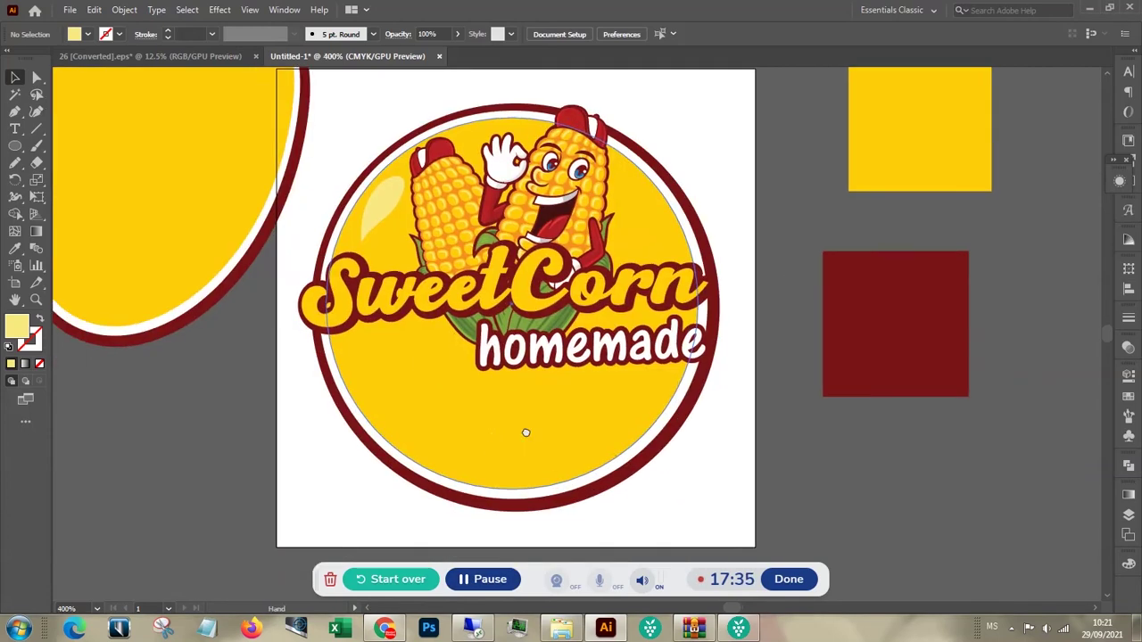
{"action": "left_click", "coordinate": [571, 348]}
{"action": "left_click_drag", "start_coordinate": [718, 235], "coordinate": [739, 196]}
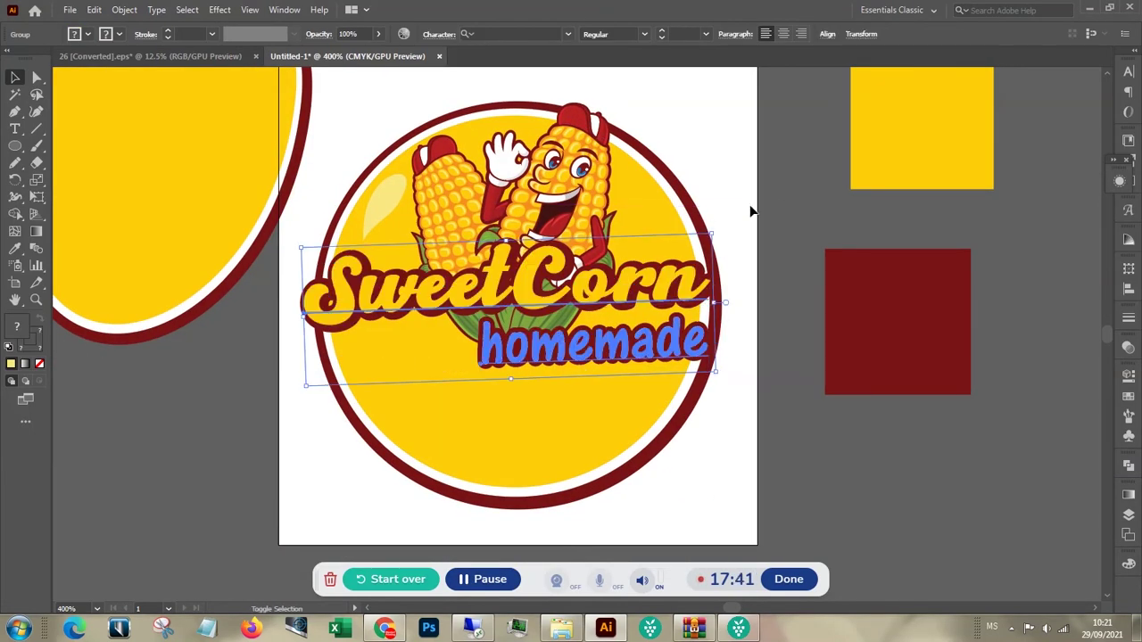
Adjust the stacking order of the badge's circle group relative to the mascot.
{"action": "key", "text": "ctrl+shift+a"}
{"action": "scroll", "coordinate": [628, 477], "scroll_direction": "down", "scroll_amount": 1}
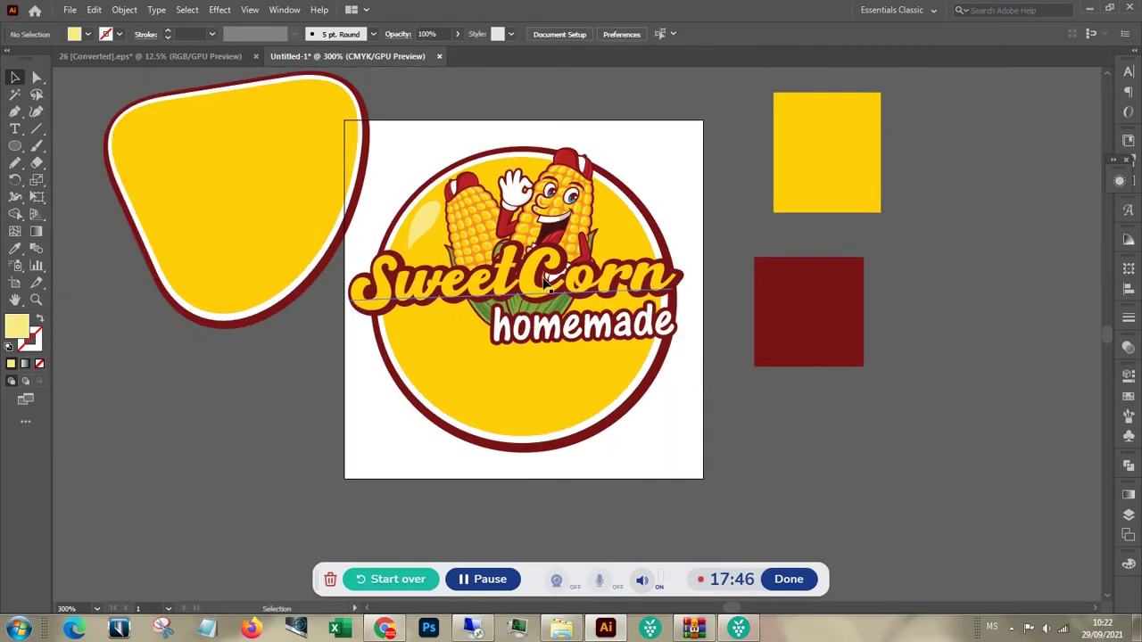
{"action": "scroll", "coordinate": [660, 505], "scroll_direction": "down", "scroll_amount": 1}
{"action": "left_click", "coordinate": [448, 487]}
{"action": "key", "text": "ctrl+shift+bracketright"}
{"action": "key", "text": "a"}
{"action": "key", "text": "ctrl+z"}
{"action": "right_click", "coordinate": [526, 486]}
{"action": "left_click", "coordinate": [502, 450]}
Make a slightly smaller copy of the yellow circle with a dark-red outline and no fill.
{"action": "left_click", "coordinate": [504, 451]}
{"action": "key", "text": "ctrl+shift+bracketright"}
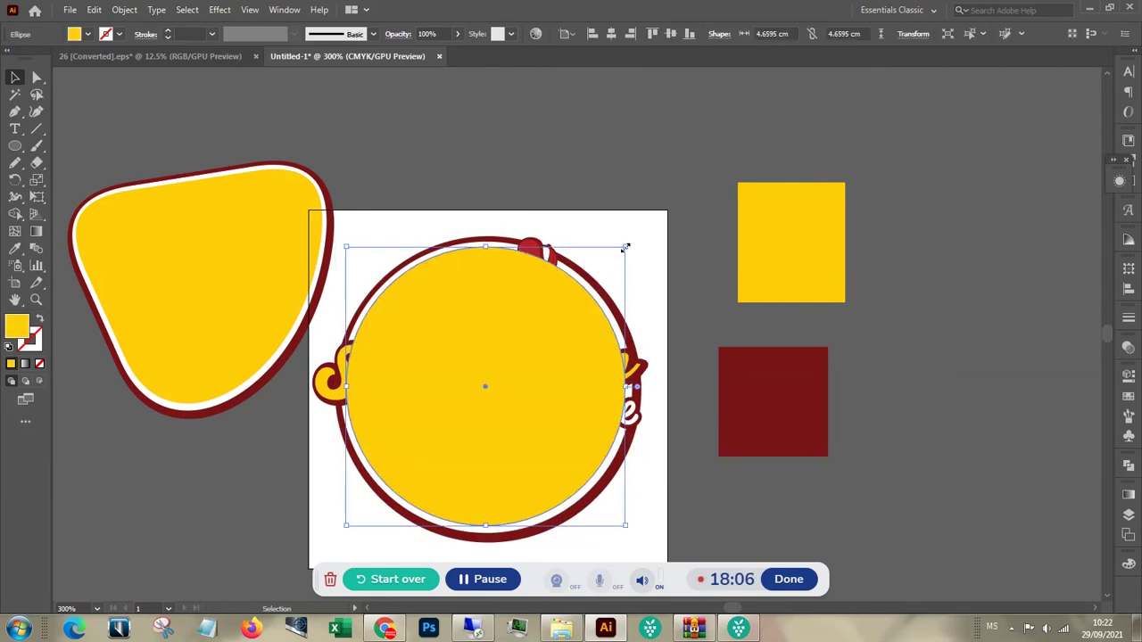
{"action": "left_click_drag", "start_coordinate": [622, 247], "coordinate": [619, 254]}
{"action": "key", "text": "i"}
{"action": "left_click", "coordinate": [737, 424]}
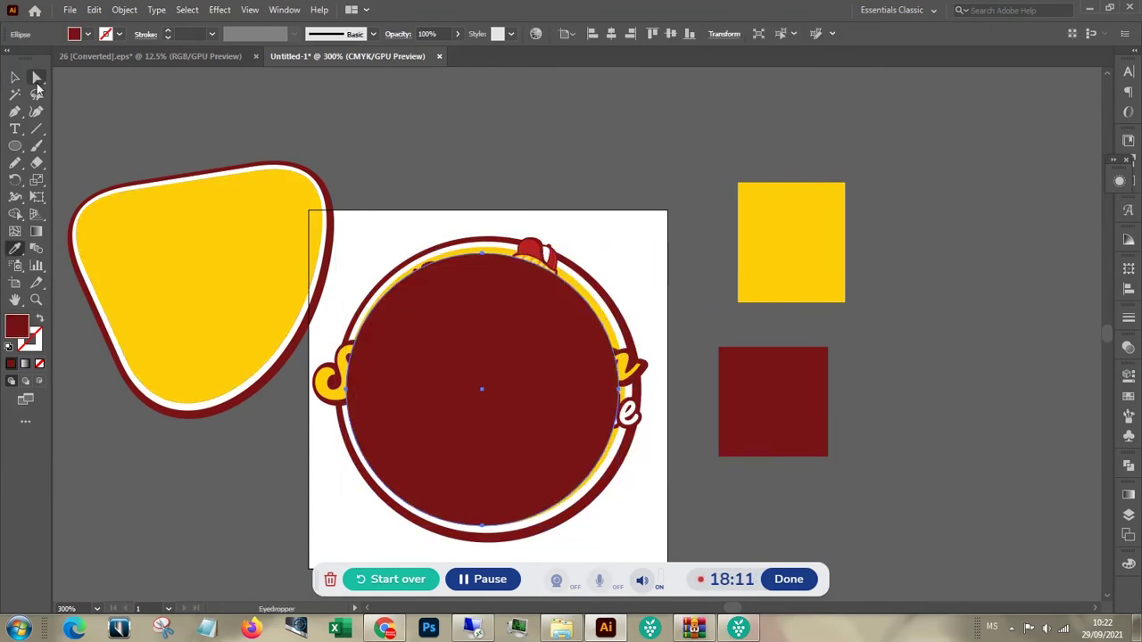
{"action": "key", "text": "v"}
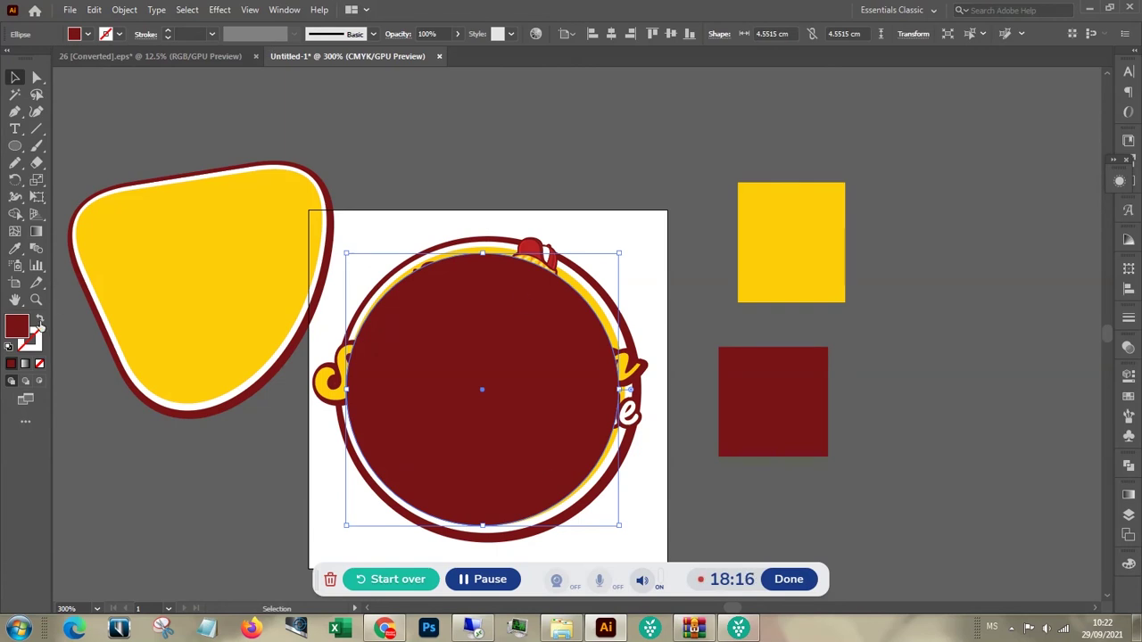
{"action": "left_click", "coordinate": [40, 323]}
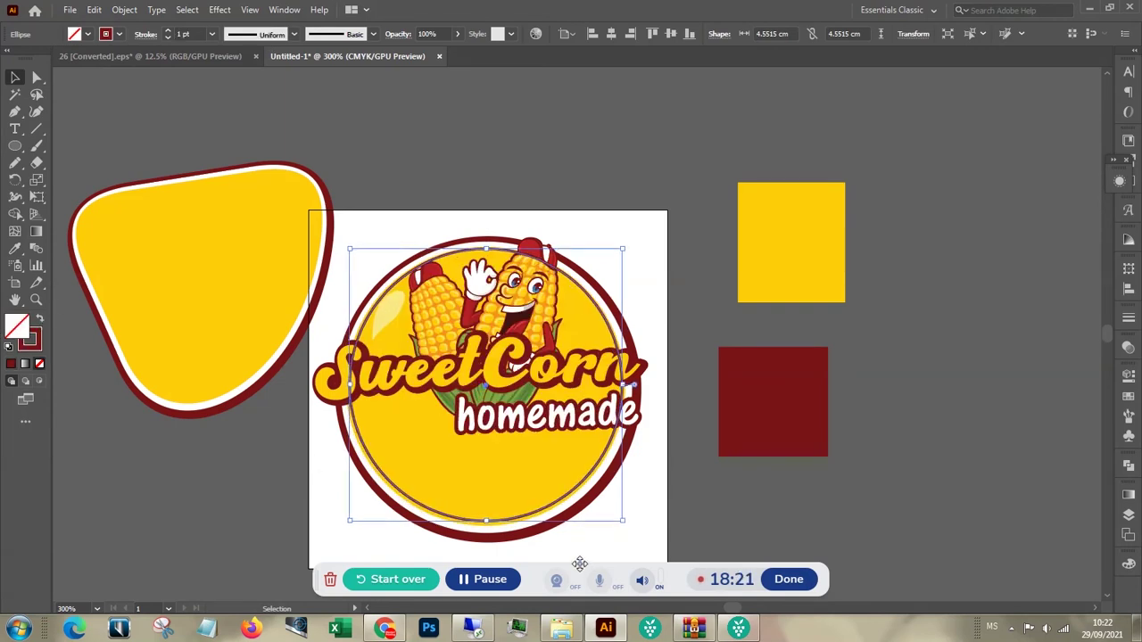
{"action": "left_click_drag", "start_coordinate": [623, 249], "coordinate": [598, 257]}
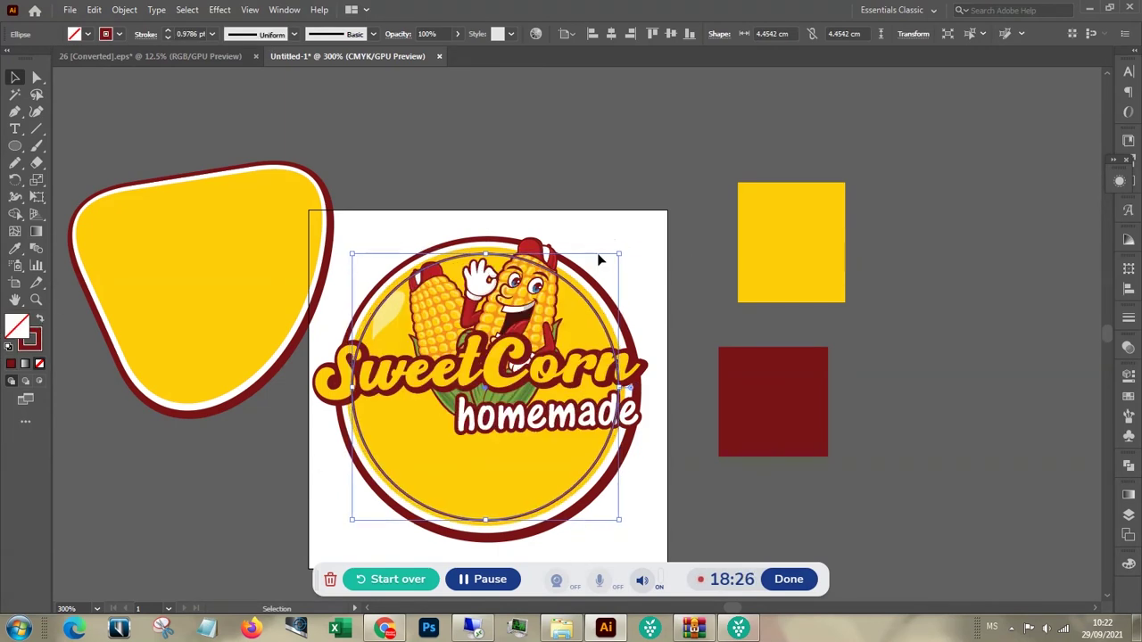
{"action": "key", "text": "t"}
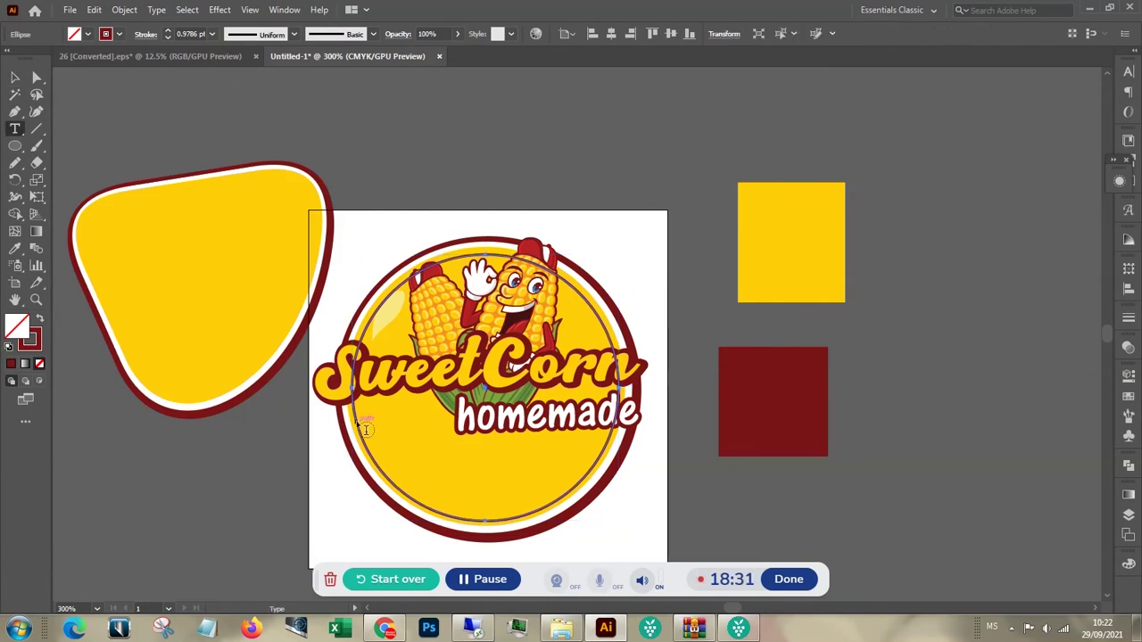
{"action": "left_click_drag", "start_coordinate": [25, 135], "coordinate": [89, 159]}
Type 'Sweet' along the inner circle path and move the curved text to the badge's bottom.
{"action": "scroll", "coordinate": [380, 464], "scroll_direction": "up", "scroll_amount": 2}
{"action": "left_click", "coordinate": [325, 430]}
{"action": "scroll", "coordinate": [324, 429], "scroll_direction": "down", "scroll_amount": 2}
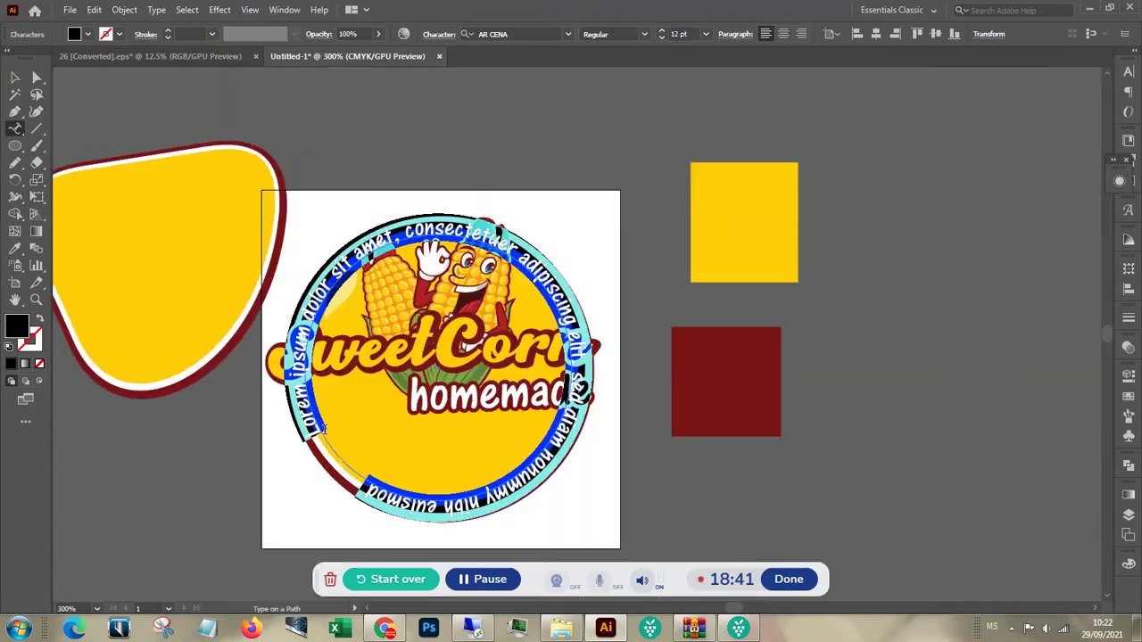
{"action": "type", "text": "Sweet"}
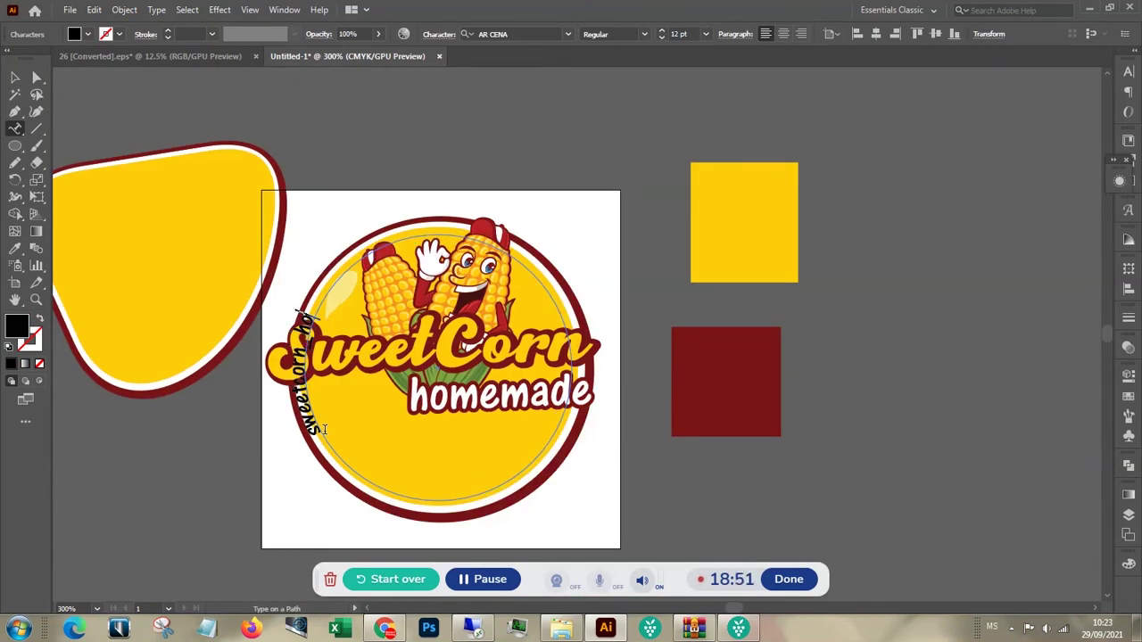
{"action": "left_click", "coordinate": [16, 79]}
{"action": "left_click_drag", "start_coordinate": [580, 506], "coordinate": [382, 51]}
Flip the path text in Type on a Path Options and rotate it along the lower left.
{"action": "left_click", "coordinate": [156, 10]}
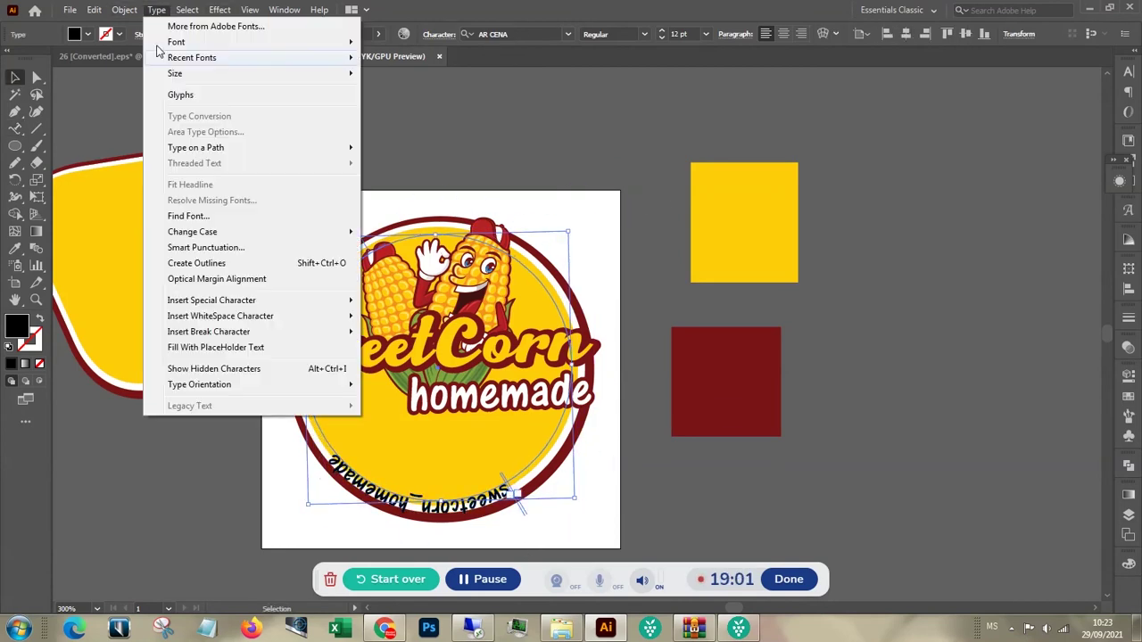
{"action": "left_click", "coordinate": [421, 224]}
{"action": "left_click", "coordinate": [605, 270]}
{"action": "left_click", "coordinate": [563, 348]}
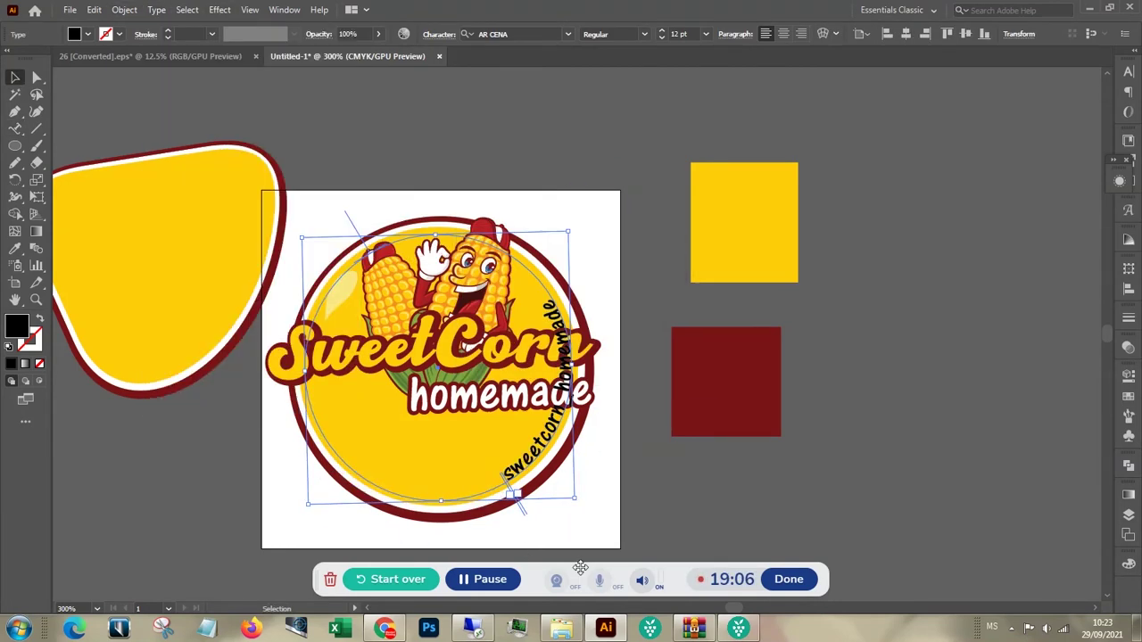
{"action": "left_click_drag", "start_coordinate": [571, 227], "coordinate": [493, 413]}
{"action": "left_click", "coordinate": [742, 510]}
{"action": "scroll", "coordinate": [328, 499], "scroll_direction": "up", "scroll_amount": 1}
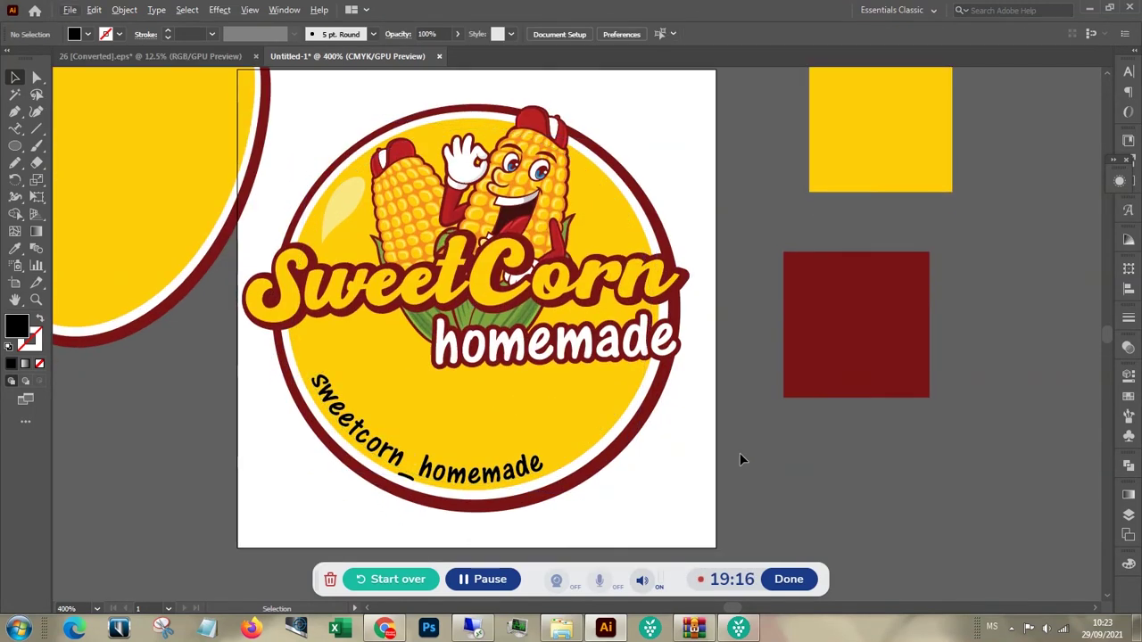
{"action": "scroll", "coordinate": [740, 454], "scroll_direction": "down", "scroll_amount": 1}
{"action": "left_click", "coordinate": [584, 321]}
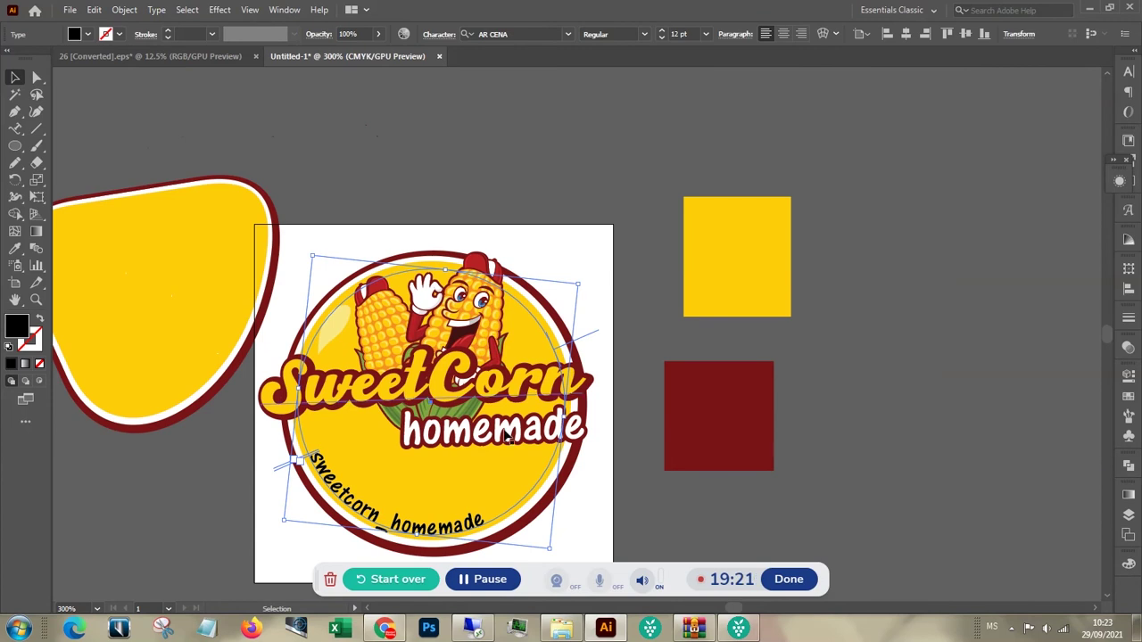
{"action": "left_click_drag", "start_coordinate": [577, 284], "coordinate": [468, 340]}
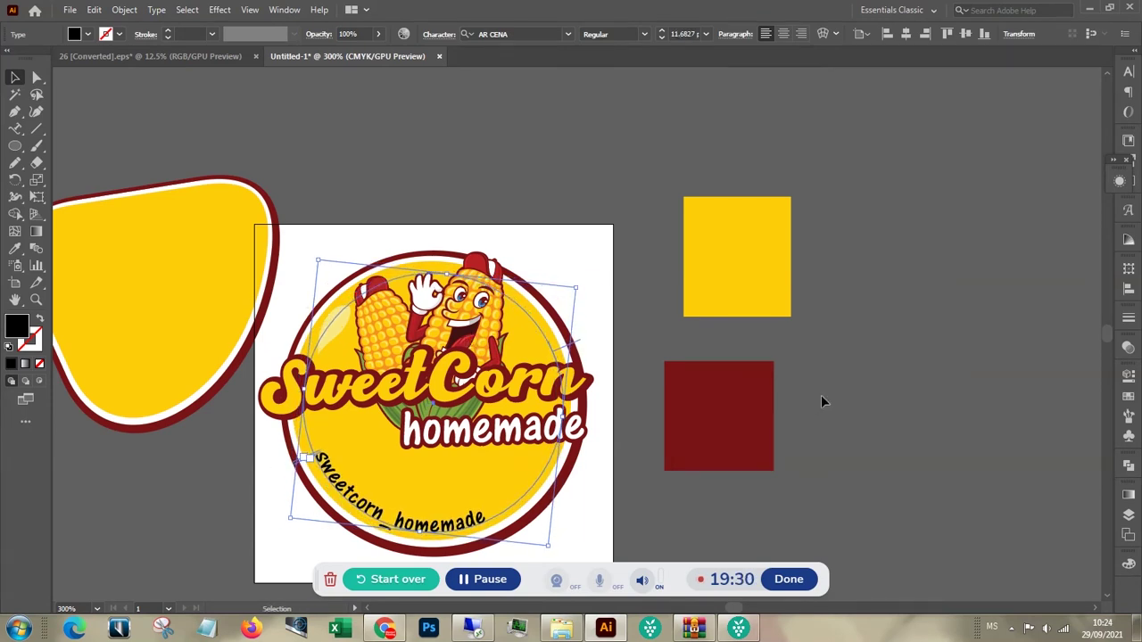
Make the curved text fill white (#ffffff) with a thin dark-red outline sampled from the square.
{"action": "scroll", "coordinate": [818, 398], "scroll_direction": "down", "scroll_amount": 1}
{"action": "double_click", "coordinate": [18, 328]}
{"action": "type", "text": "ffffff"}
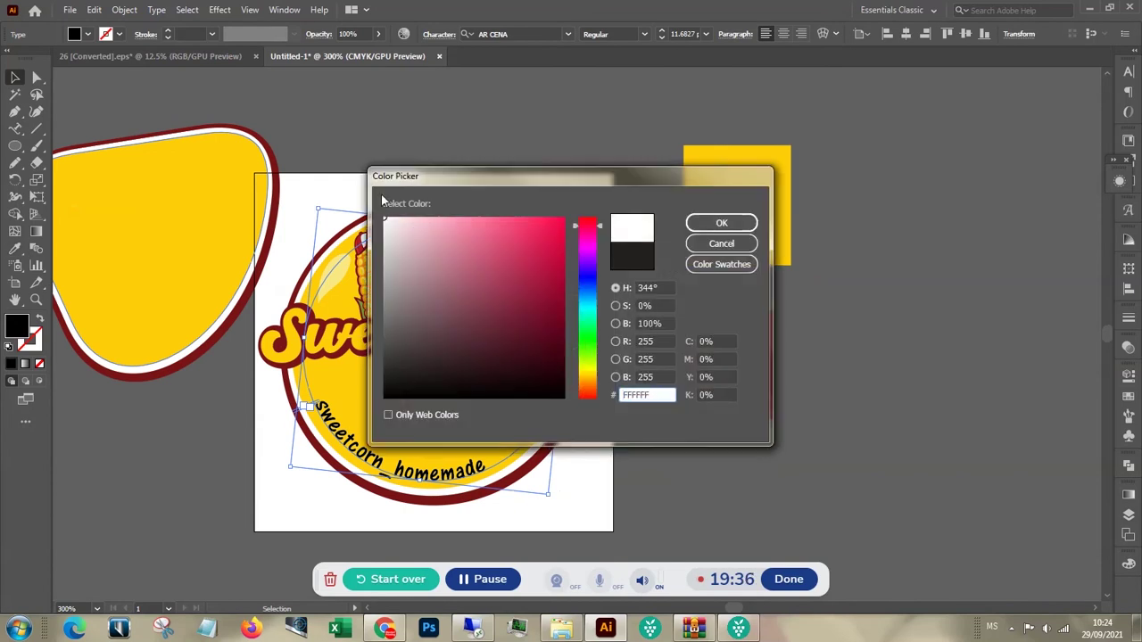
{"action": "key", "text": "Return"}
{"action": "left_click", "coordinate": [443, 473]}
{"action": "left_click", "coordinate": [1127, 515]}
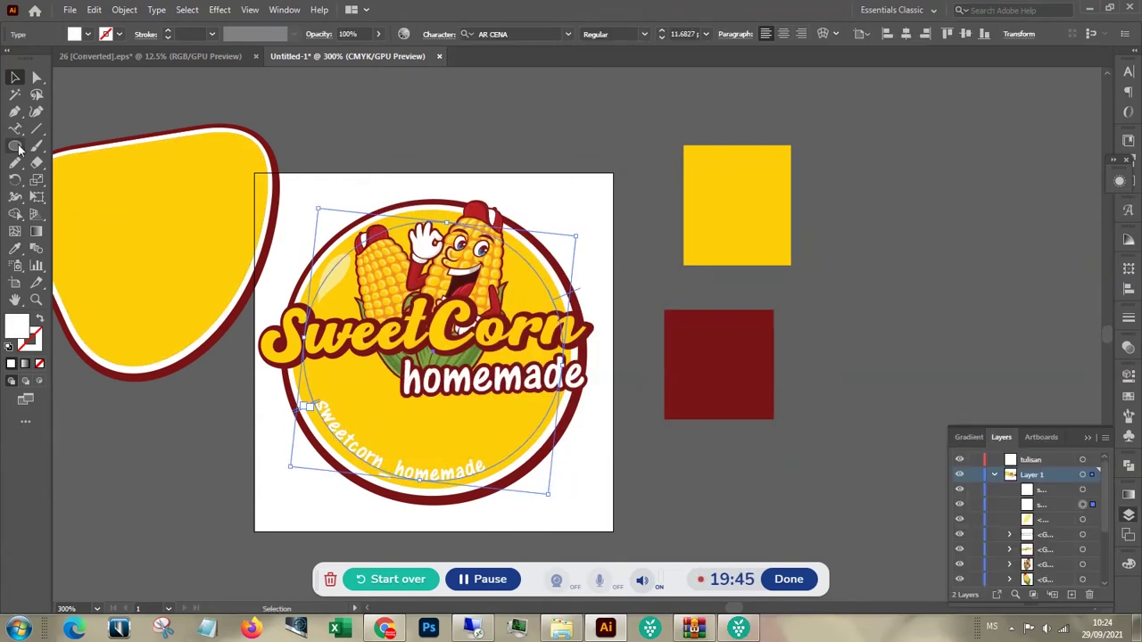
{"action": "left_click", "coordinate": [15, 249]}
{"action": "left_click", "coordinate": [746, 365]}
{"action": "left_click", "coordinate": [16, 79]}
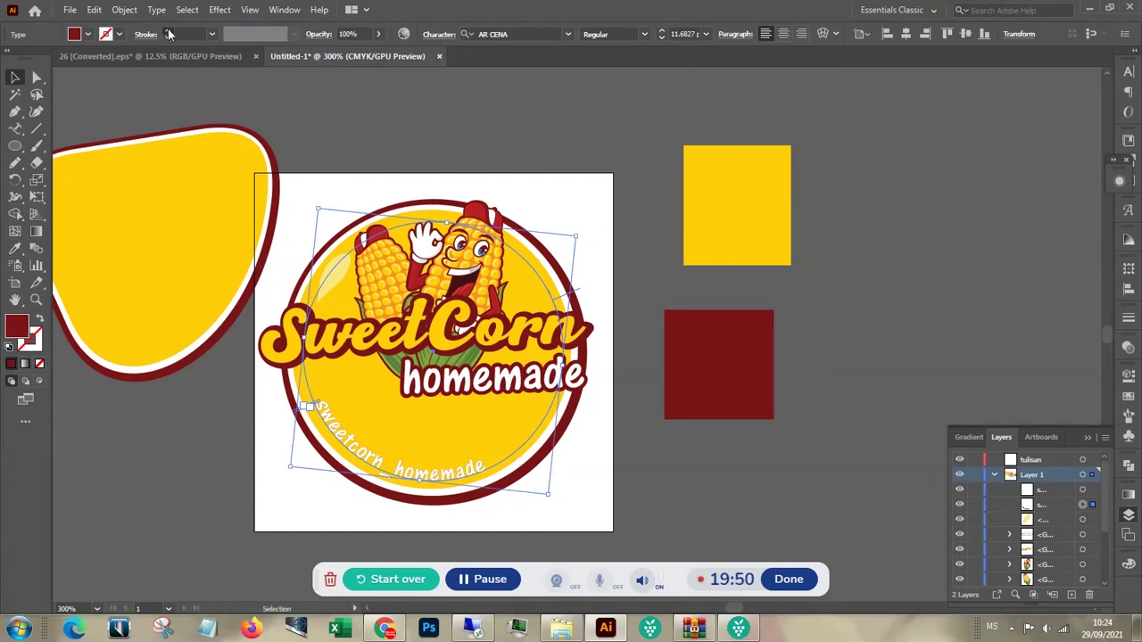
{"action": "left_click", "coordinate": [168, 32]}
Group the curved text with its circle path.
{"action": "left_click", "coordinate": [663, 466]}
{"action": "scroll", "coordinate": [640, 438], "scroll_direction": "up", "scroll_amount": 1}
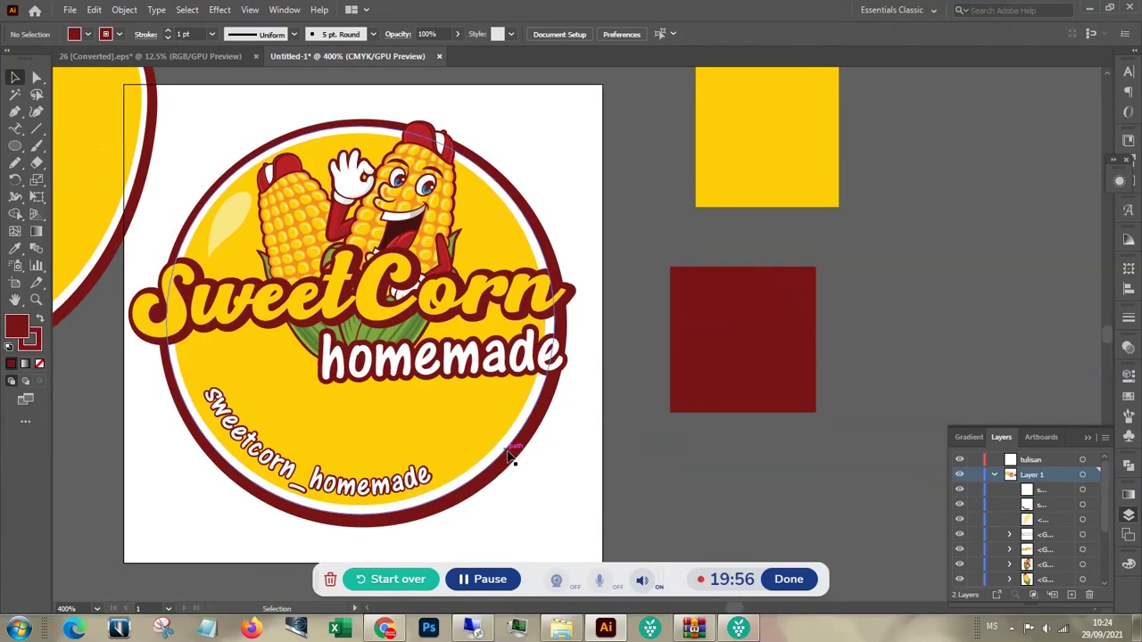
{"action": "scroll", "coordinate": [488, 441], "scroll_direction": "up", "scroll_amount": 2}
{"action": "scroll", "coordinate": [516, 486], "scroll_direction": "down", "scroll_amount": 1}
{"action": "left_click", "coordinate": [515, 486]}
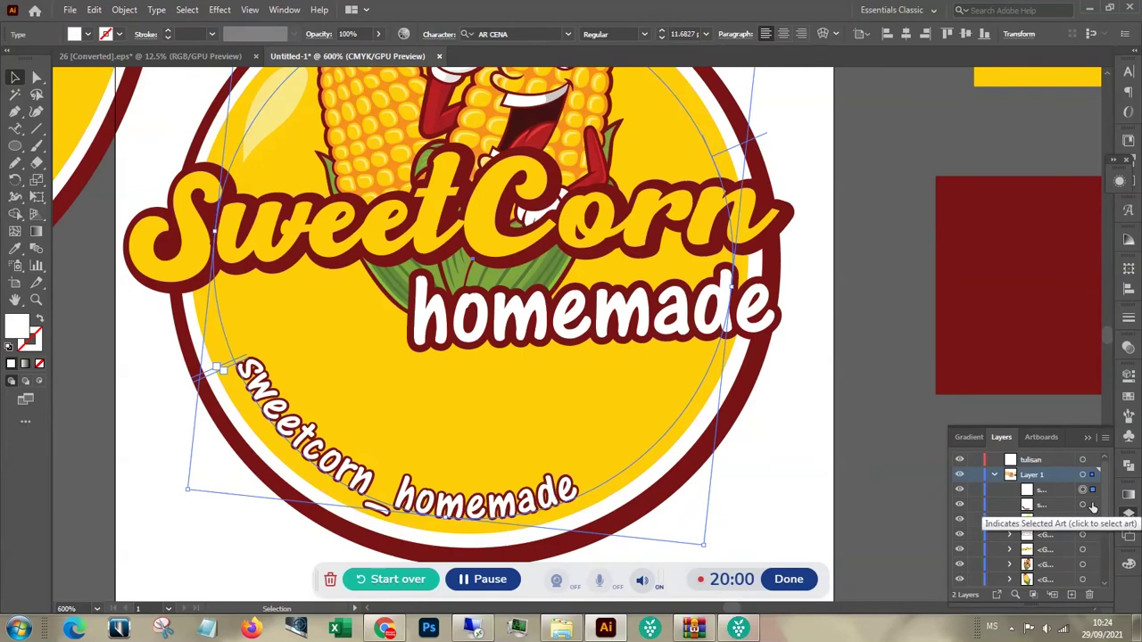
{"action": "left_click", "coordinate": [1092, 507], "text": "shift"}
{"action": "key", "text": "ctrl+g"}
{"action": "scroll", "coordinate": [703, 260], "scroll_direction": "down", "scroll_amount": 2}
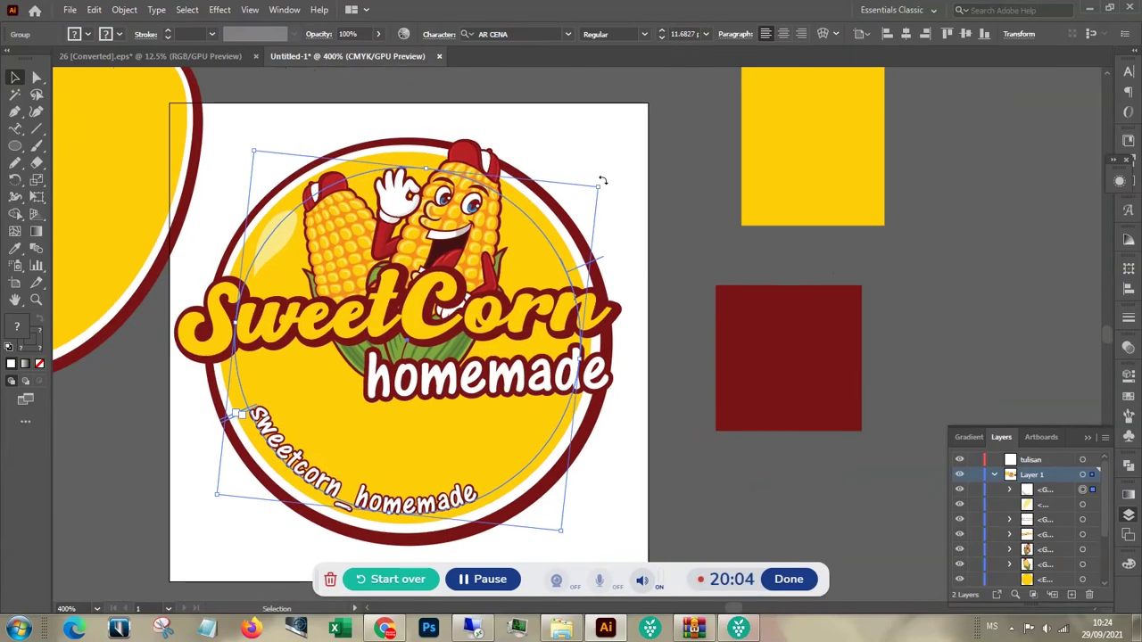
{"action": "left_click", "coordinate": [703, 261]}
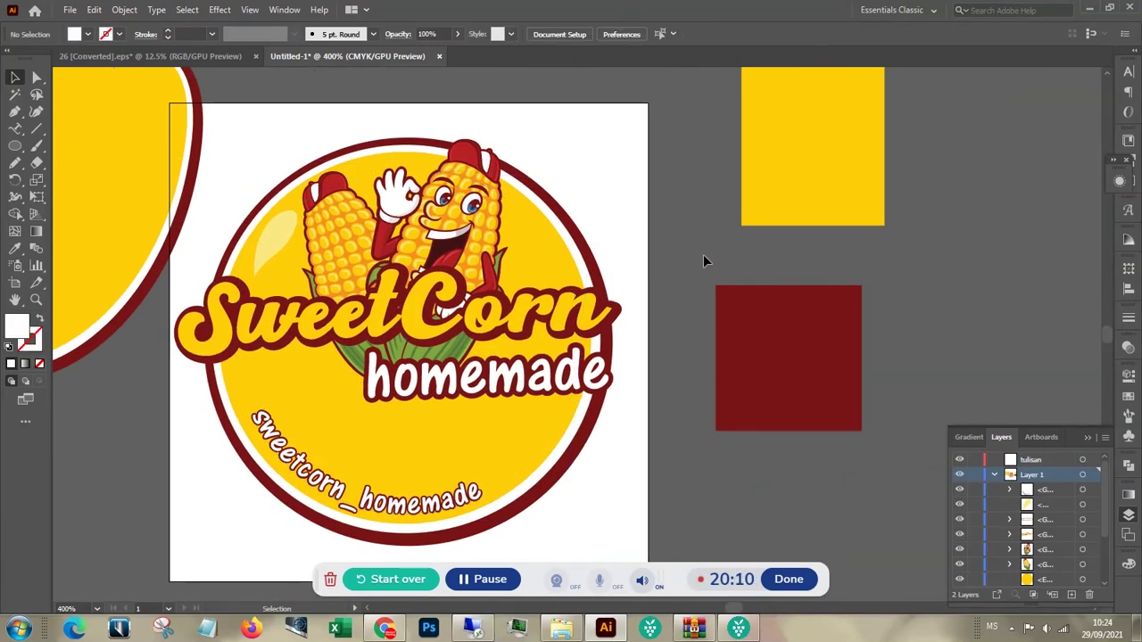
Move the spare curved text group off the badge onto empty canvas.
{"action": "right_click", "coordinate": [14, 148]}
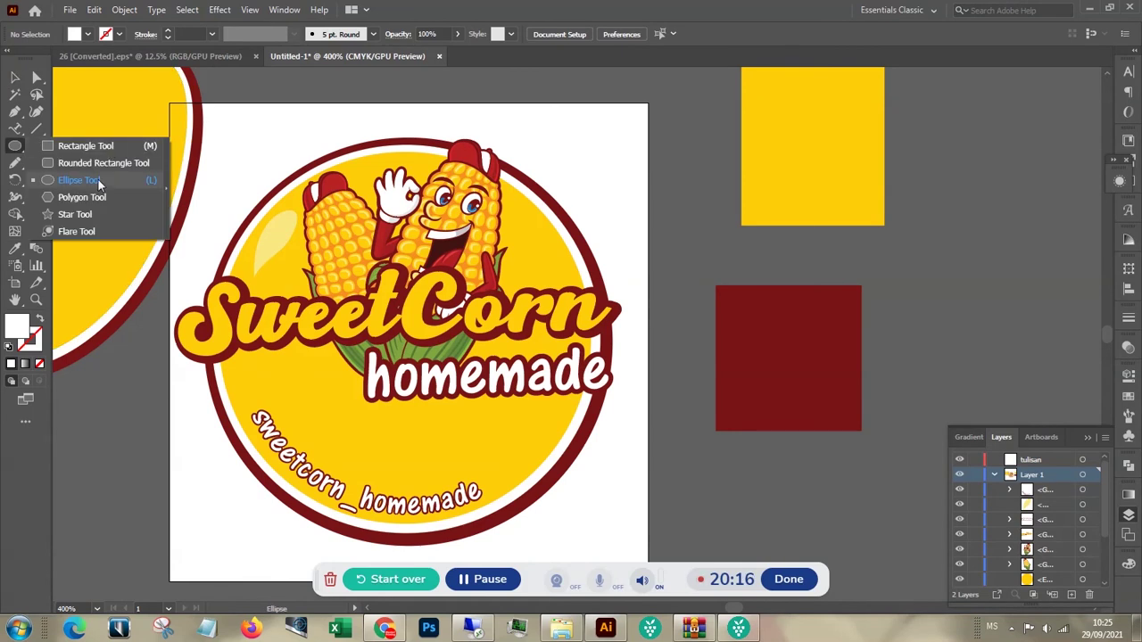
{"action": "left_click", "coordinate": [14, 78]}
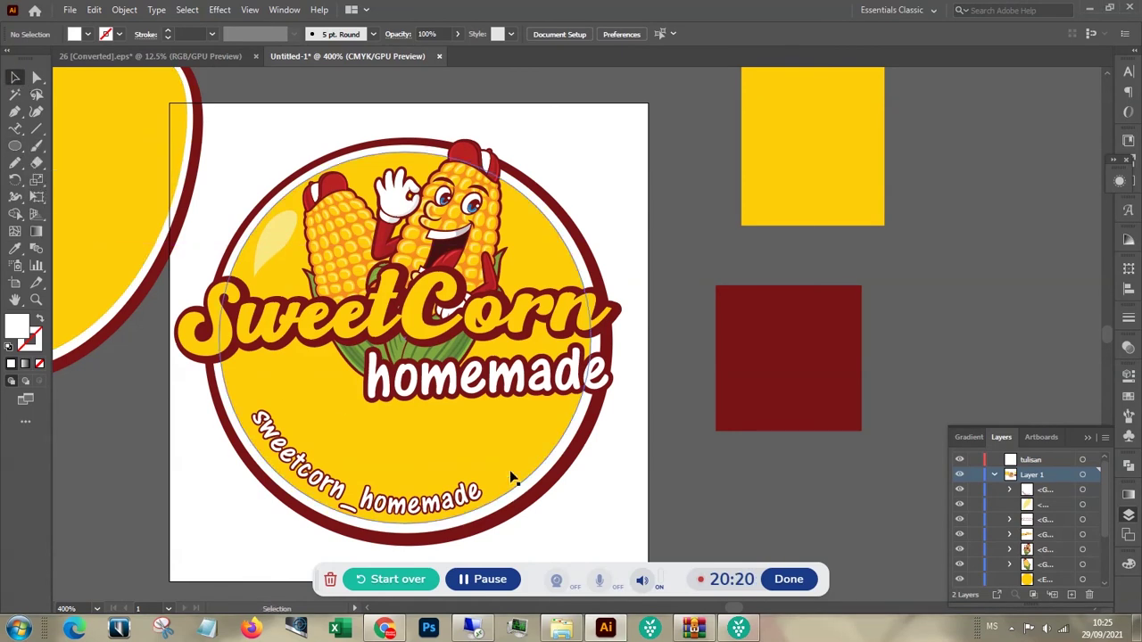
{"action": "left_click", "coordinate": [514, 483]}
{"action": "key", "text": "ctrl+minus"}
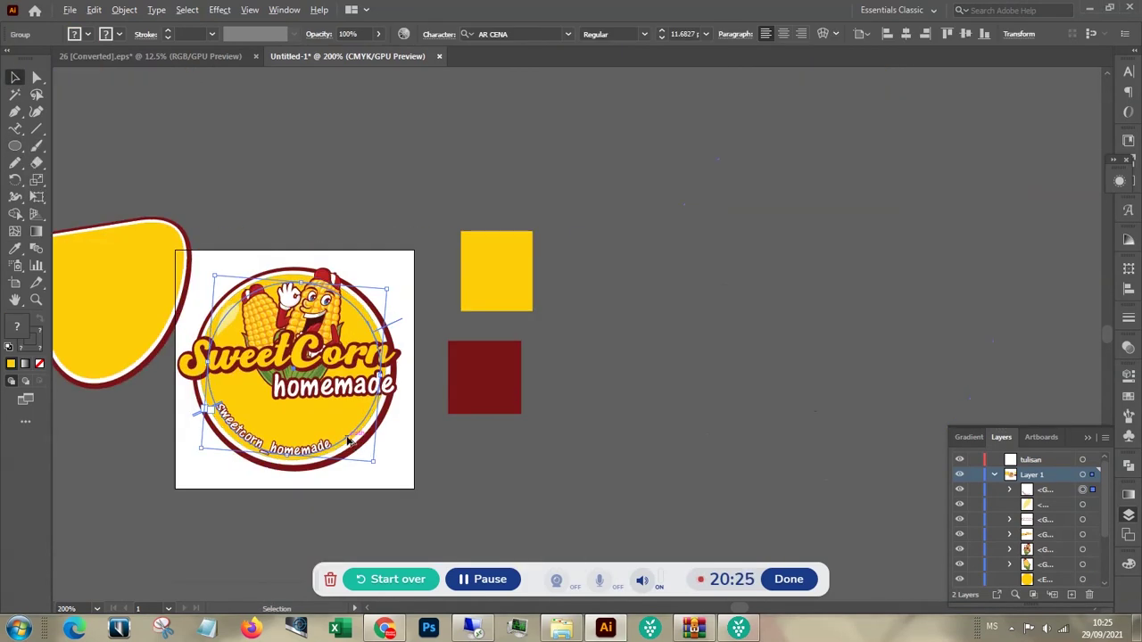
{"action": "left_click_drag", "start_coordinate": [351, 445], "coordinate": [701, 450]}
{"action": "right_click", "coordinate": [686, 444]}
{"action": "left_click", "coordinate": [585, 283]}
{"action": "double_click", "coordinate": [684, 451]}
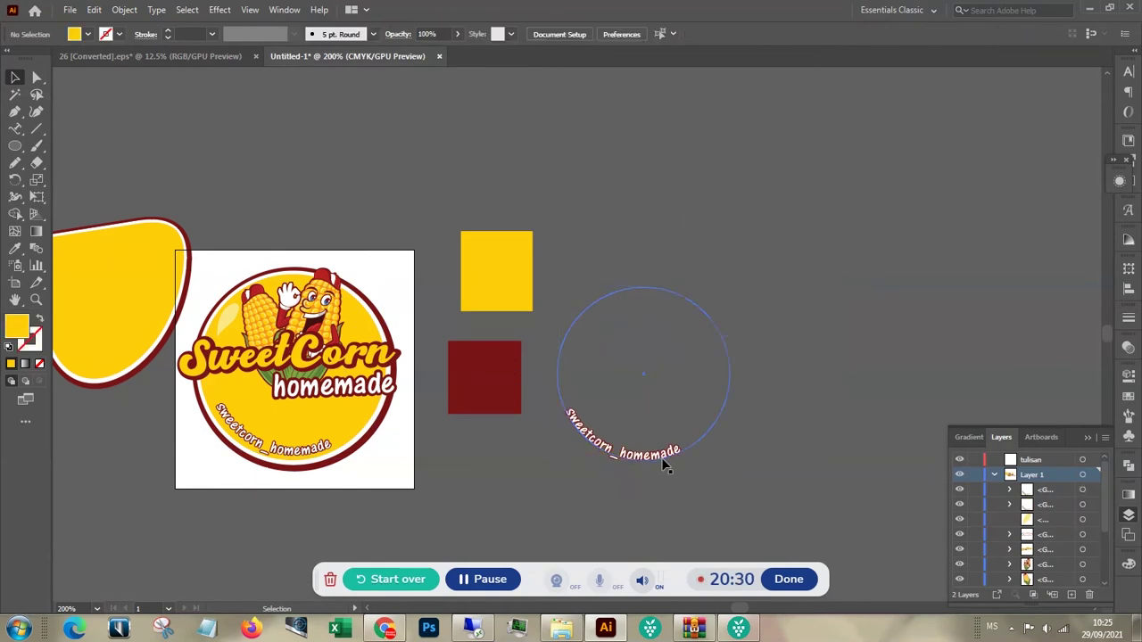
{"action": "key", "text": "Escape"}
Delete the text running along the spare circle path.
{"action": "left_click", "coordinate": [680, 446]}
{"action": "double_click", "coordinate": [680, 446]}
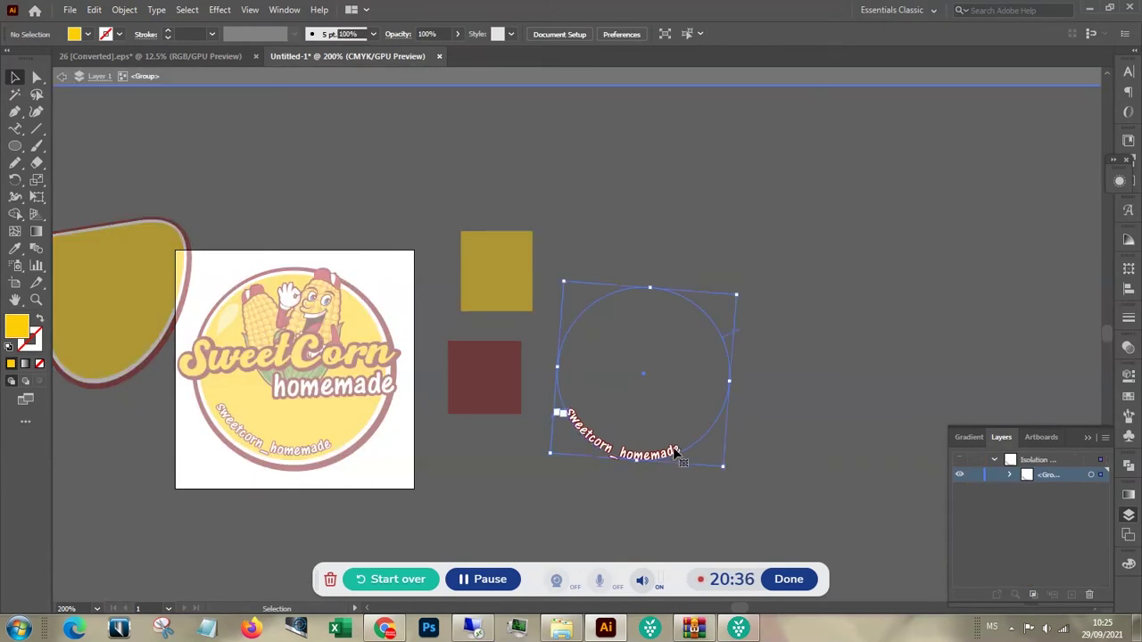
{"action": "double_click", "coordinate": [680, 450]}
{"action": "left_click_drag", "start_coordinate": [681, 451], "coordinate": [630, 449]}
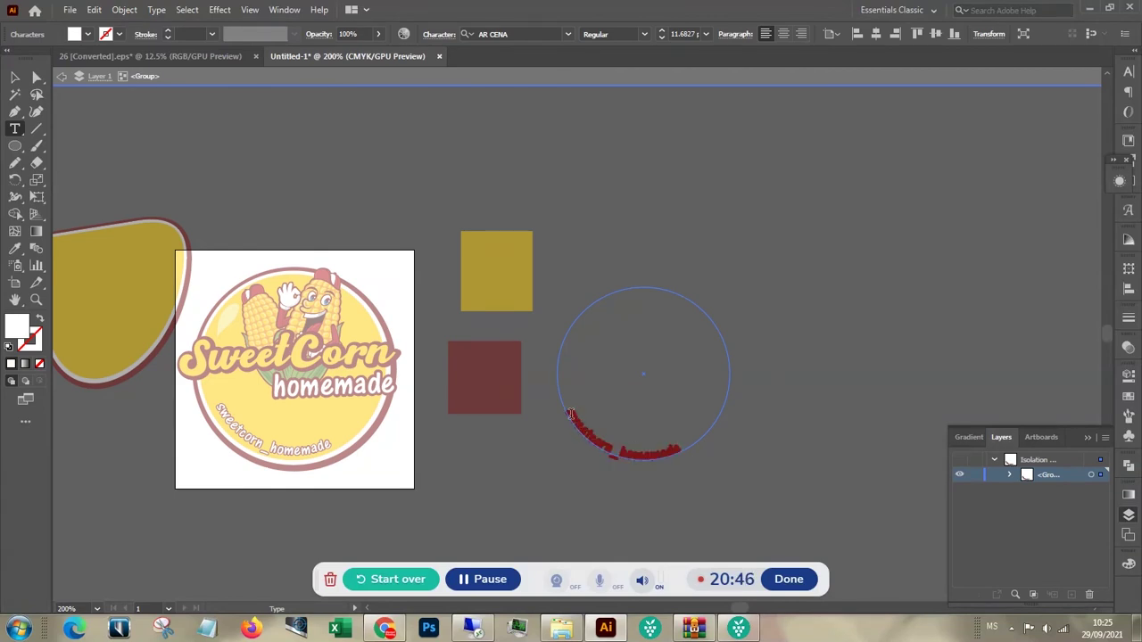
{"action": "key", "text": "BackSpace"}
{"action": "left_click", "coordinate": [16, 76]}
{"action": "key", "text": "Escape"}
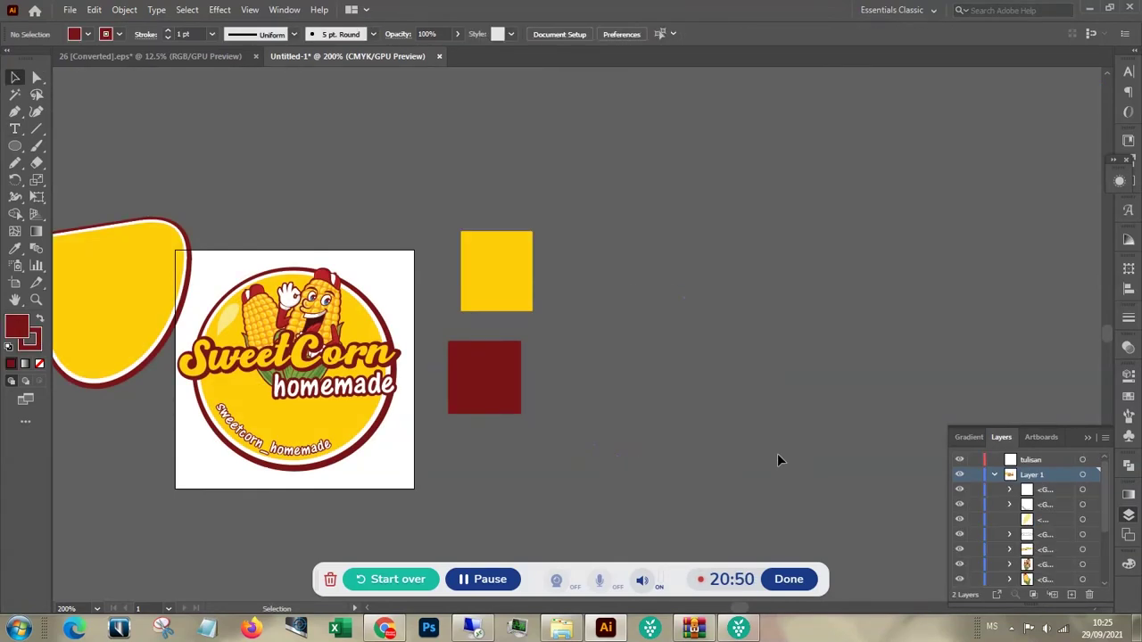
Ungroup the spare circle group and delete the leftover circular text path.
{"action": "right_click", "coordinate": [705, 455]}
{"action": "left_click", "coordinate": [741, 285]}
{"action": "left_click", "coordinate": [694, 415]}
{"action": "left_click", "coordinate": [721, 434]}
{"action": "left_click", "coordinate": [1092, 491]}
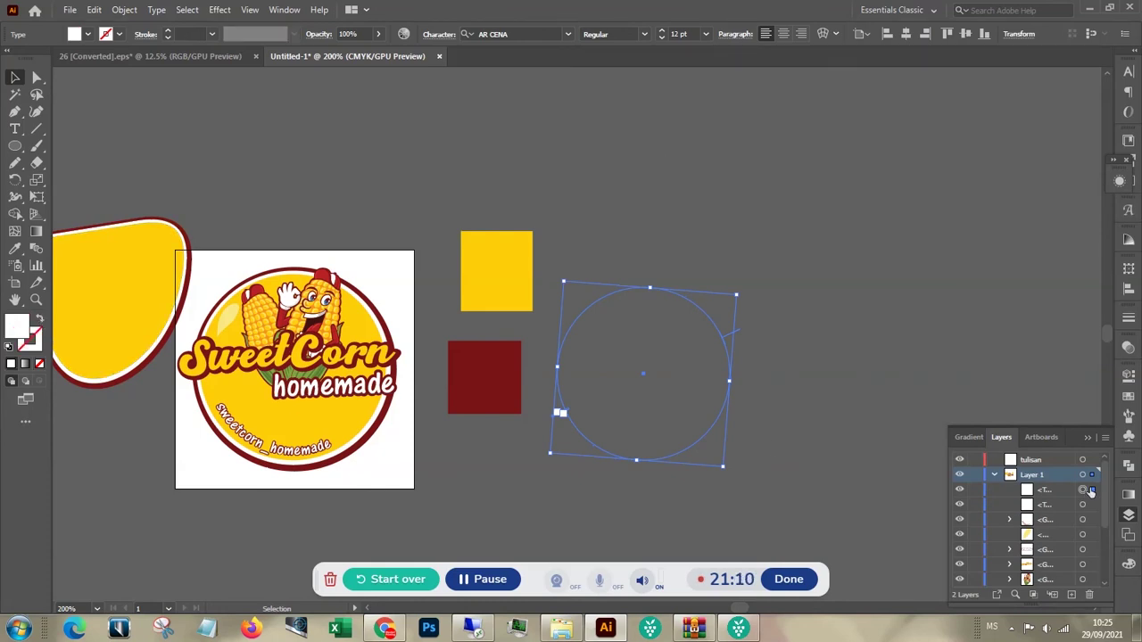
{"action": "scroll", "coordinate": [682, 118], "scroll_direction": "up", "scroll_amount": 1}
{"action": "key", "text": "Delete"}
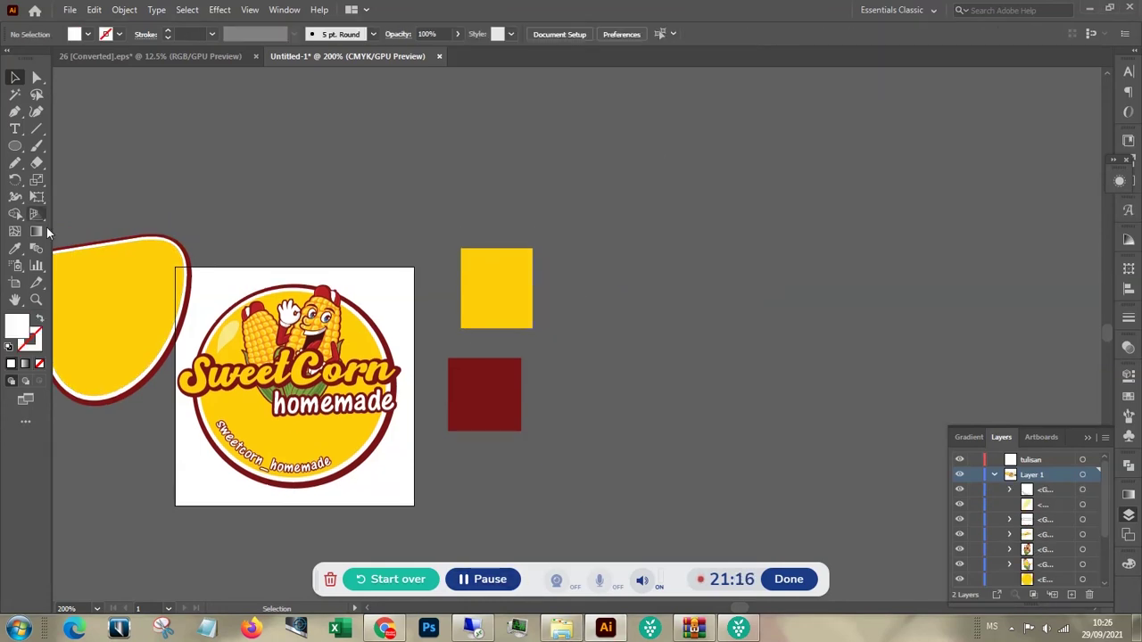
Draw a 4.3366 × 4.3366 cm circle and move it onto the badge logo.
{"action": "left_click_drag", "start_coordinate": [592, 351], "coordinate": [739, 496]}
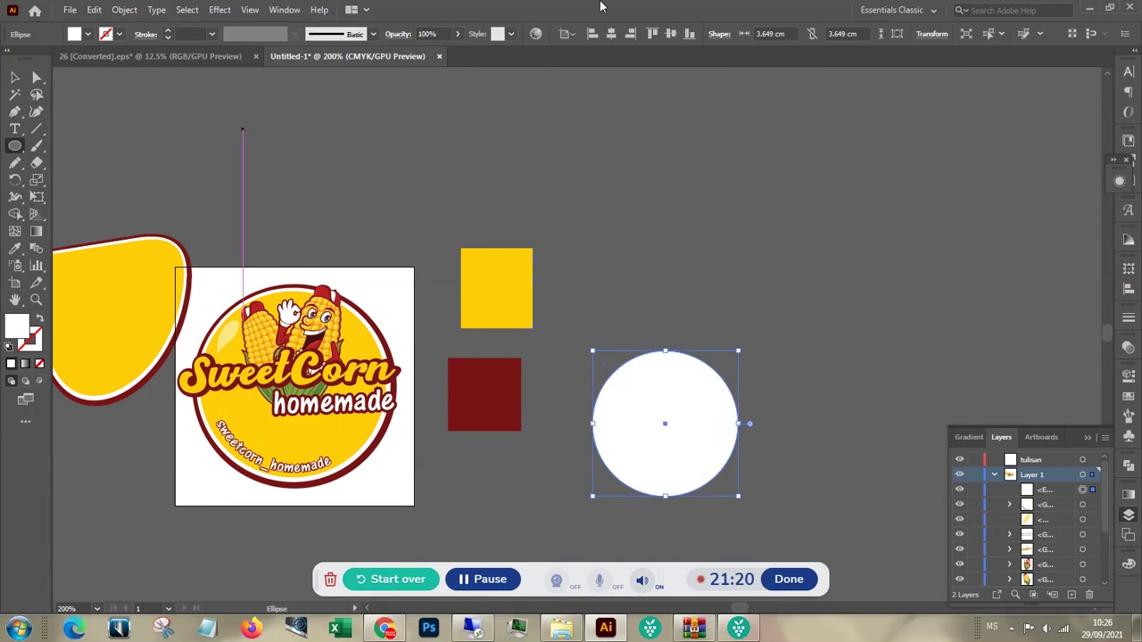
{"action": "left_click", "coordinate": [931, 34]}
{"action": "key", "text": "Tab"}
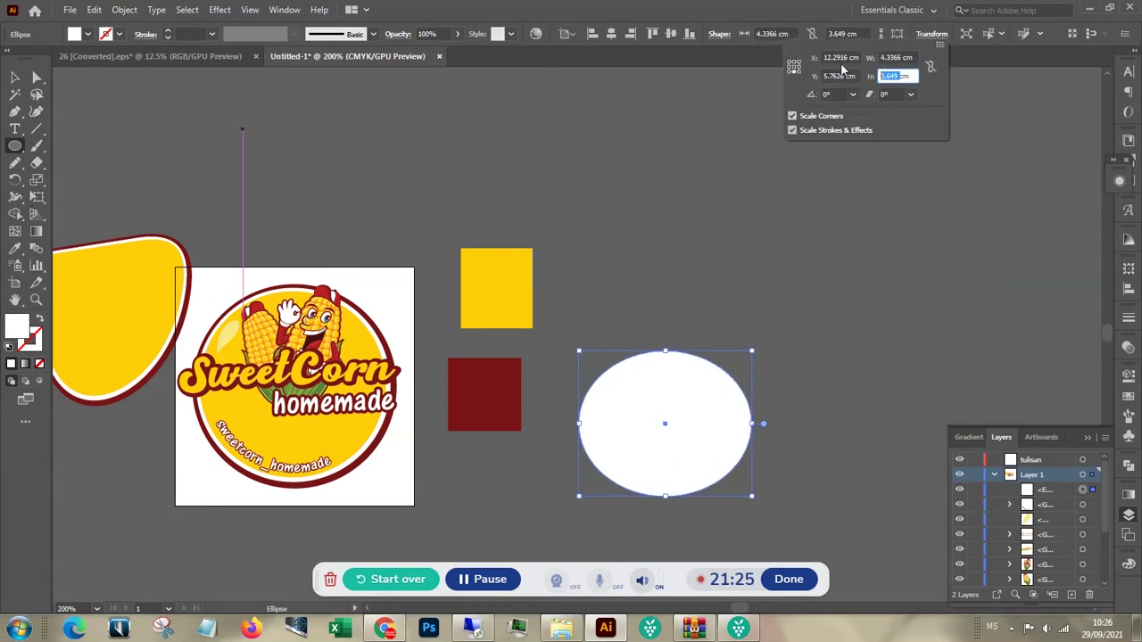
{"action": "key", "text": "Return"}
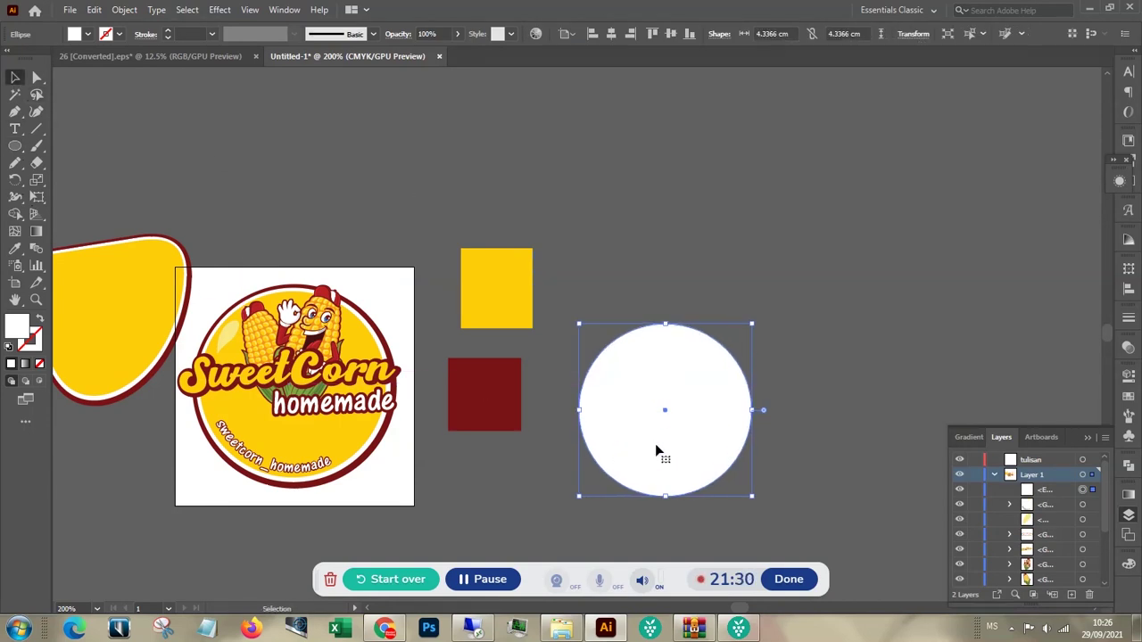
{"action": "scroll", "coordinate": [655, 450], "scroll_direction": "up", "scroll_amount": 1}
{"action": "left_click_drag", "start_coordinate": [910, 393], "coordinate": [355, 397]}
{"action": "scroll", "coordinate": [263, 400], "scroll_direction": "up", "scroll_amount": 1}
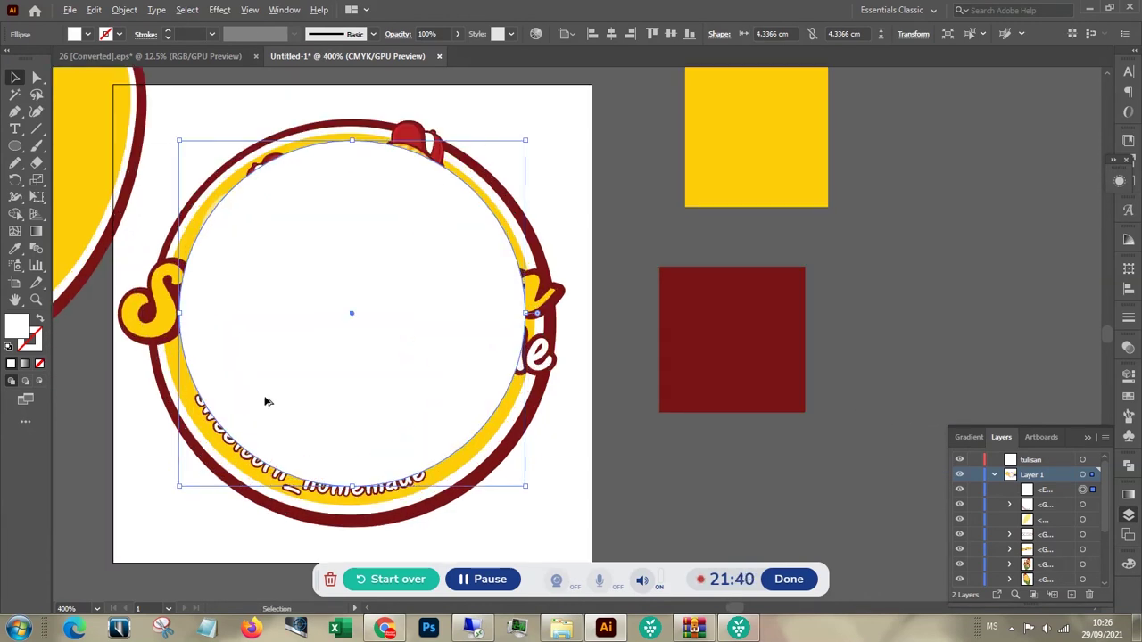
Turn the circle into a white outline with a 2 pt stroke.
{"action": "left_click", "coordinate": [39, 319]}
{"action": "left_click", "coordinate": [167, 34]}
{"action": "scroll", "coordinate": [535, 357], "scroll_direction": "up", "scroll_amount": 1}
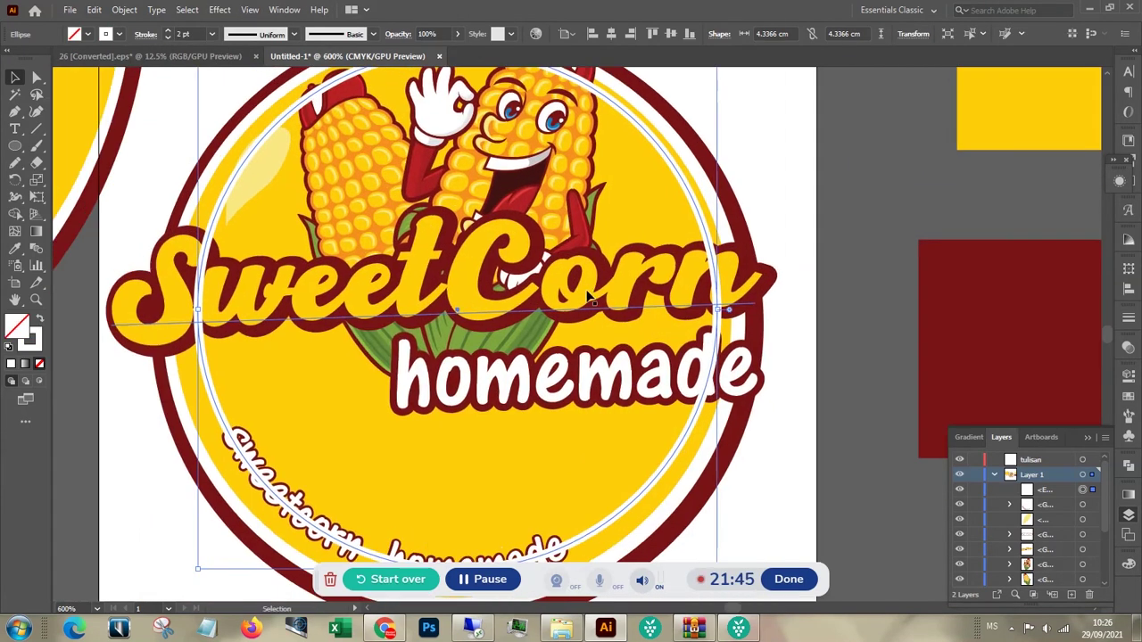
{"action": "scroll", "coordinate": [535, 357], "scroll_direction": "down", "scroll_amount": 1}
{"action": "left_click", "coordinate": [663, 226]}
{"action": "left_click", "coordinate": [256, 416]}
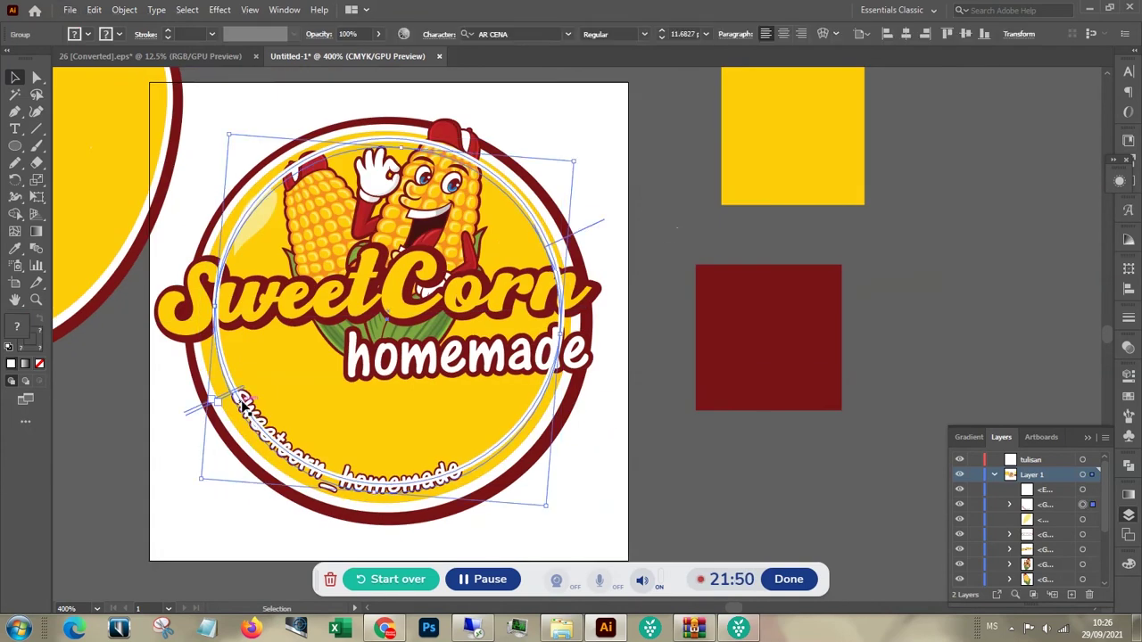
{"action": "scroll", "coordinate": [229, 492], "scroll_direction": "up", "scroll_amount": 2}
{"action": "scroll", "coordinate": [187, 258], "scroll_direction": "down", "scroll_amount": 2}
{"action": "scroll", "coordinate": [625, 268], "scroll_direction": "up", "scroll_amount": 1}
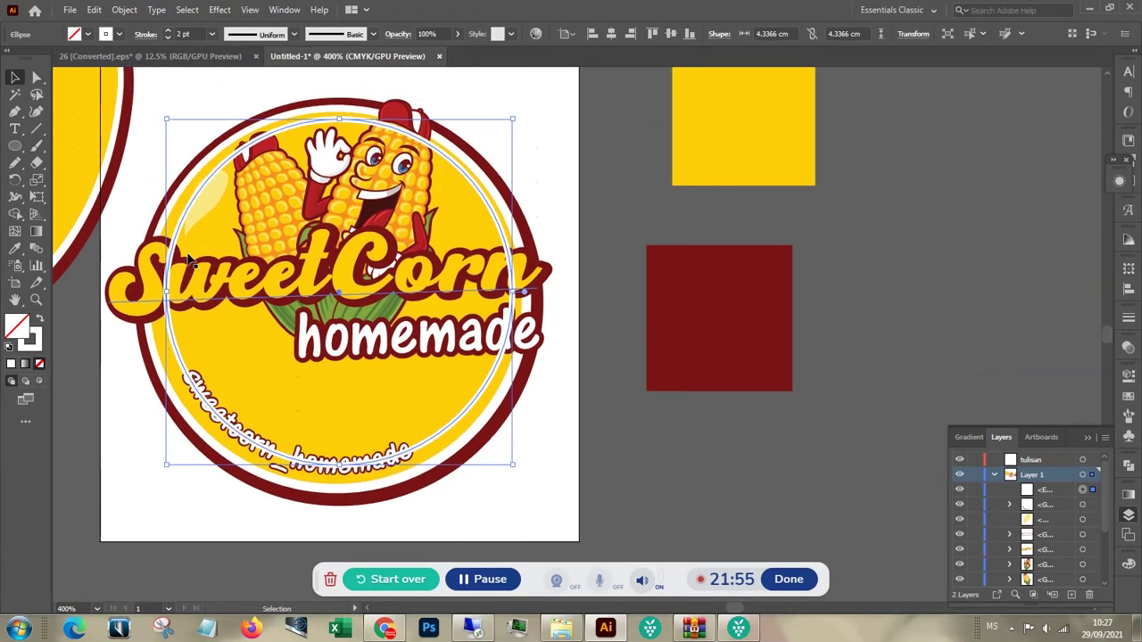
Check the badge's title group, mascot, outline circle and shine highlight by selecting each.
{"action": "left_click", "coordinate": [679, 189]}
{"action": "left_click", "coordinate": [292, 272]}
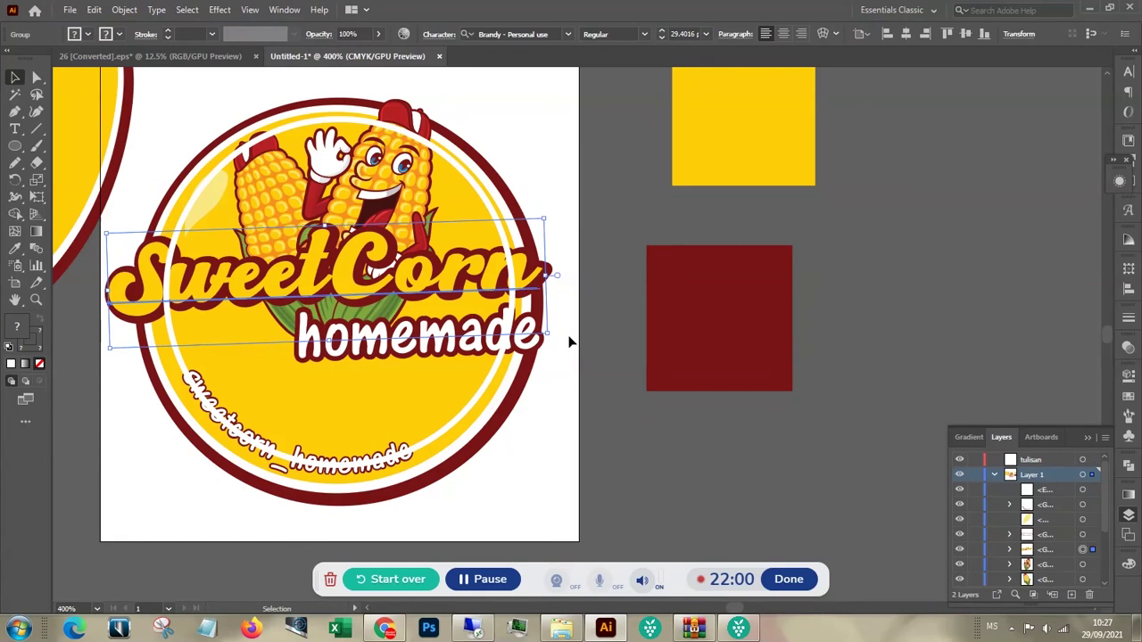
{"action": "left_click", "coordinate": [437, 337]}
{"action": "left_click", "coordinate": [270, 183], "text": "shift"}
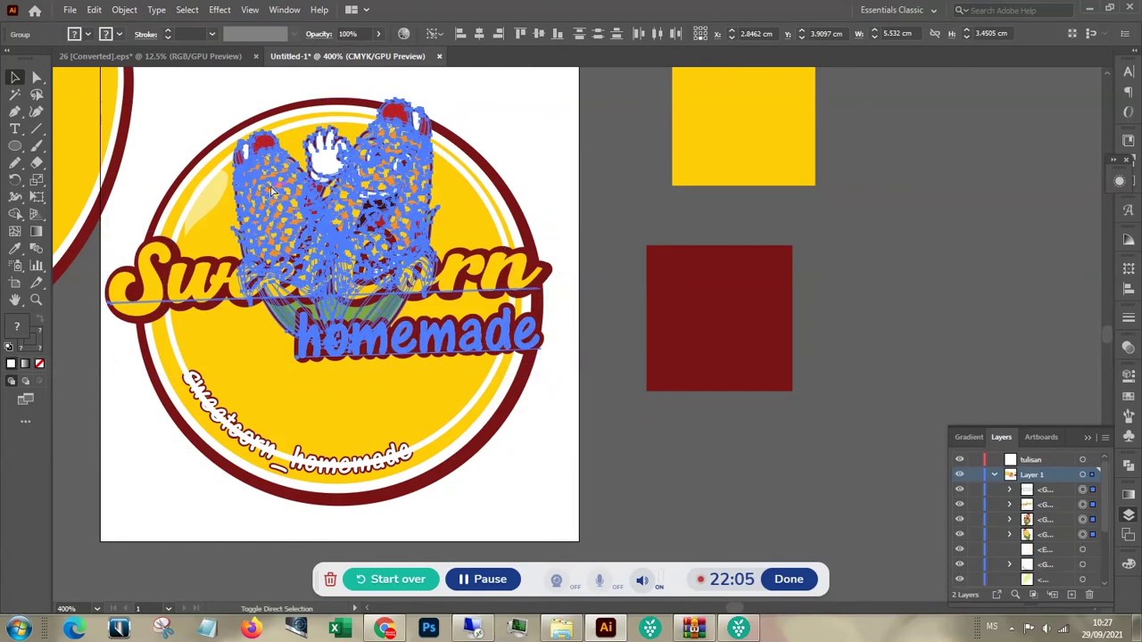
{"action": "key", "text": "ctrl+shift+a"}
{"action": "left_click_drag", "start_coordinate": [228, 210], "coordinate": [291, 239]}
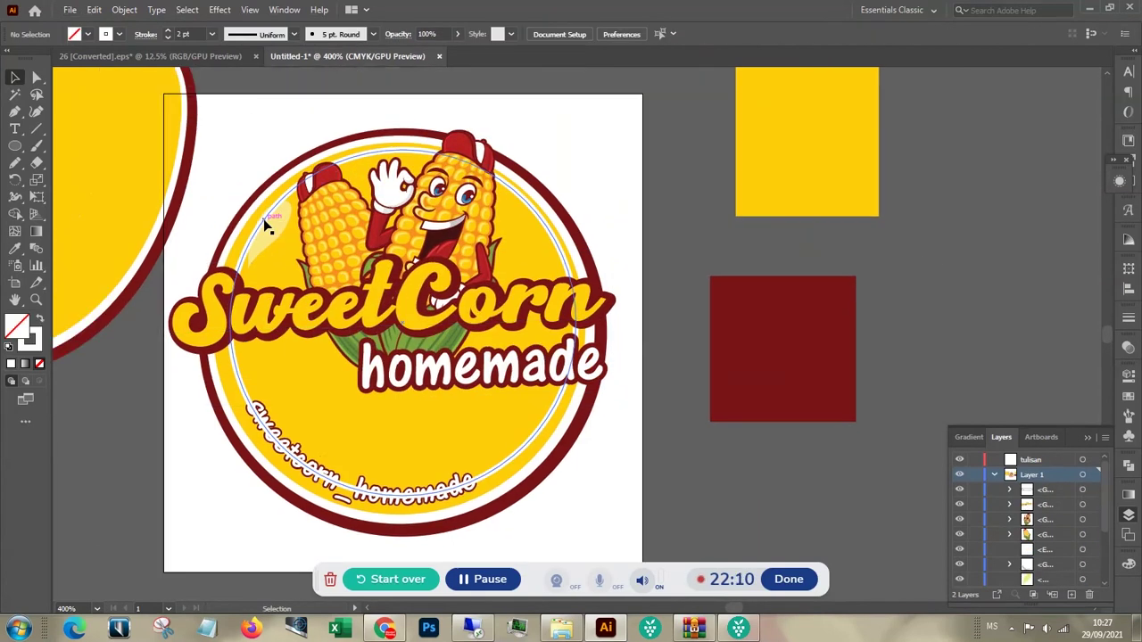
{"action": "left_click", "coordinate": [263, 219]}
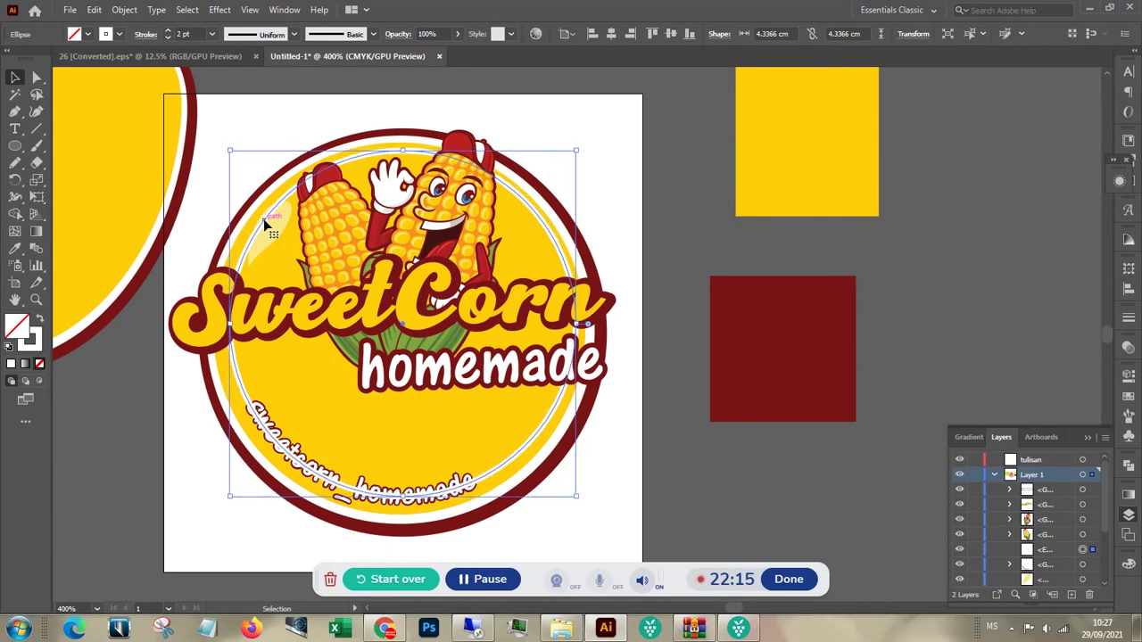
{"action": "left_click", "coordinate": [658, 241]}
{"action": "left_click", "coordinate": [278, 234]}
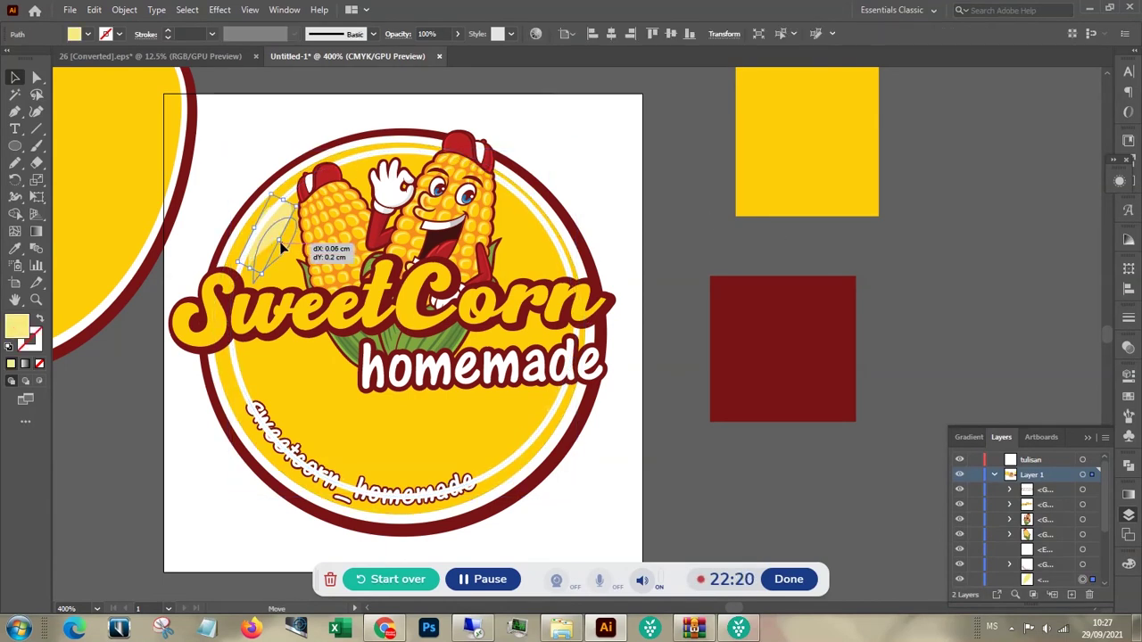
{"action": "left_click", "coordinate": [691, 251]}
{"action": "key", "text": "ctrl+minus"}
Convert the white circle's stroke into a filled outline shape with Outline Stroke.
{"action": "left_click_drag", "start_coordinate": [691, 252], "coordinate": [430, 245]}
{"action": "scroll", "coordinate": [114, 426], "scroll_direction": "up", "scroll_amount": 5}
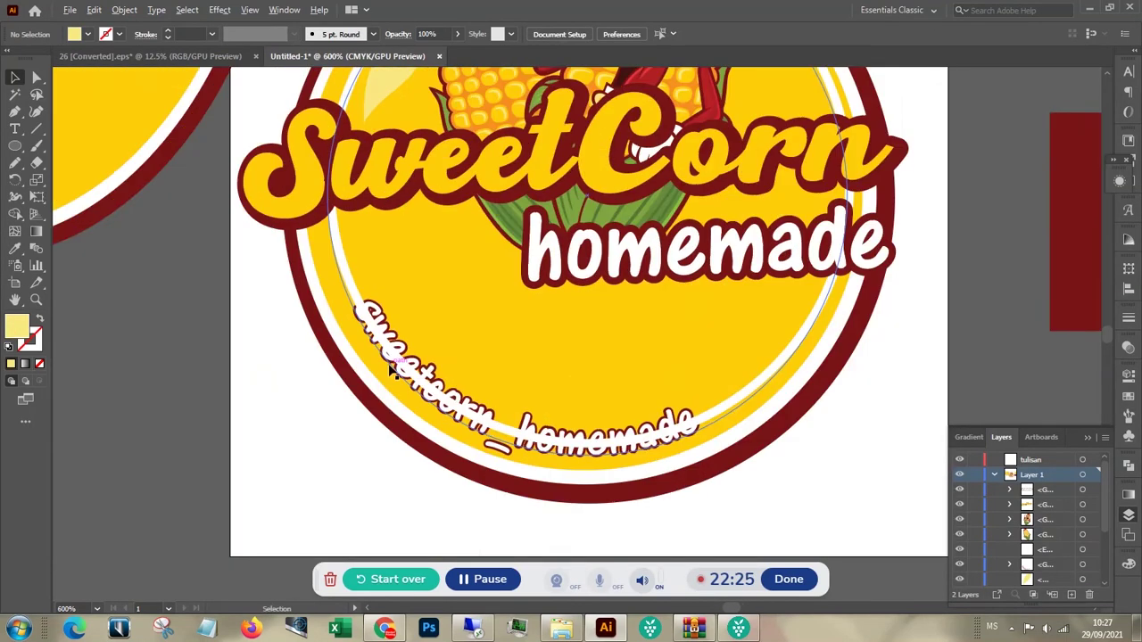
{"action": "left_click", "coordinate": [182, 178]}
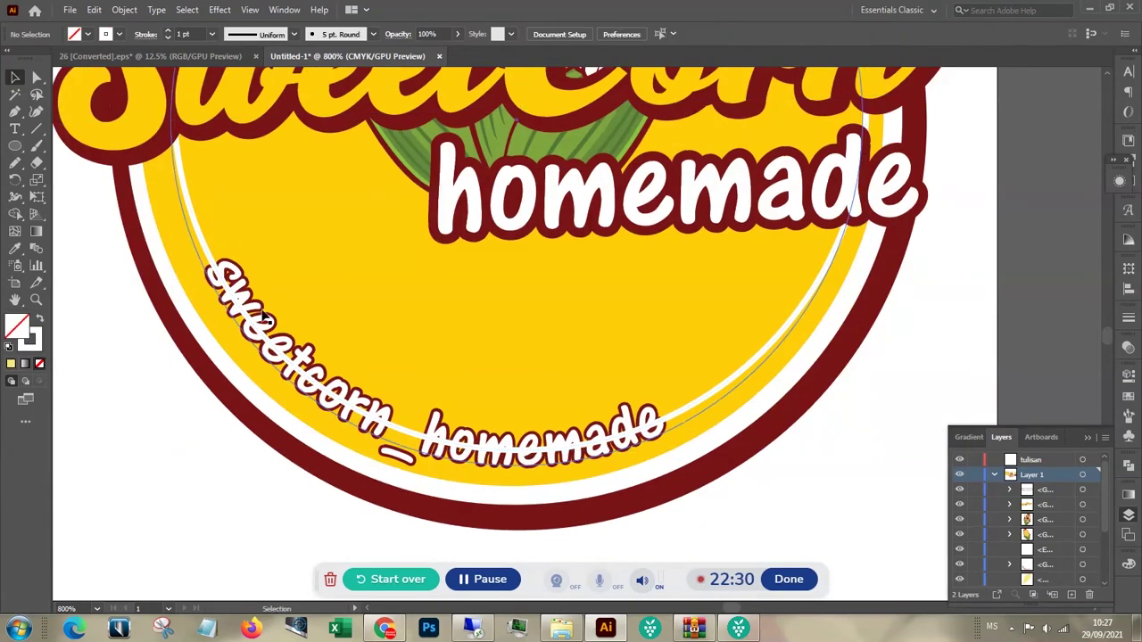
{"action": "left_click", "coordinate": [124, 10]}
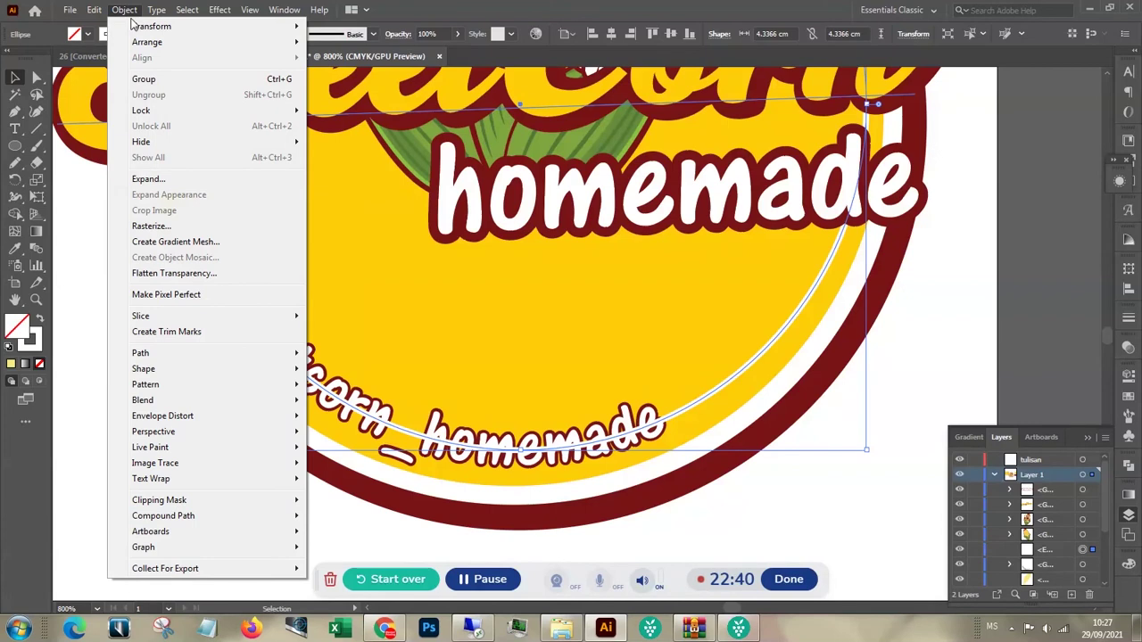
{"action": "left_click", "coordinate": [369, 390]}
{"action": "left_click", "coordinate": [122, 420]}
Draw a rectangle covering the curved sweetcorn_homemade text along the ring's bottom.
{"action": "left_click", "coordinate": [15, 147]}
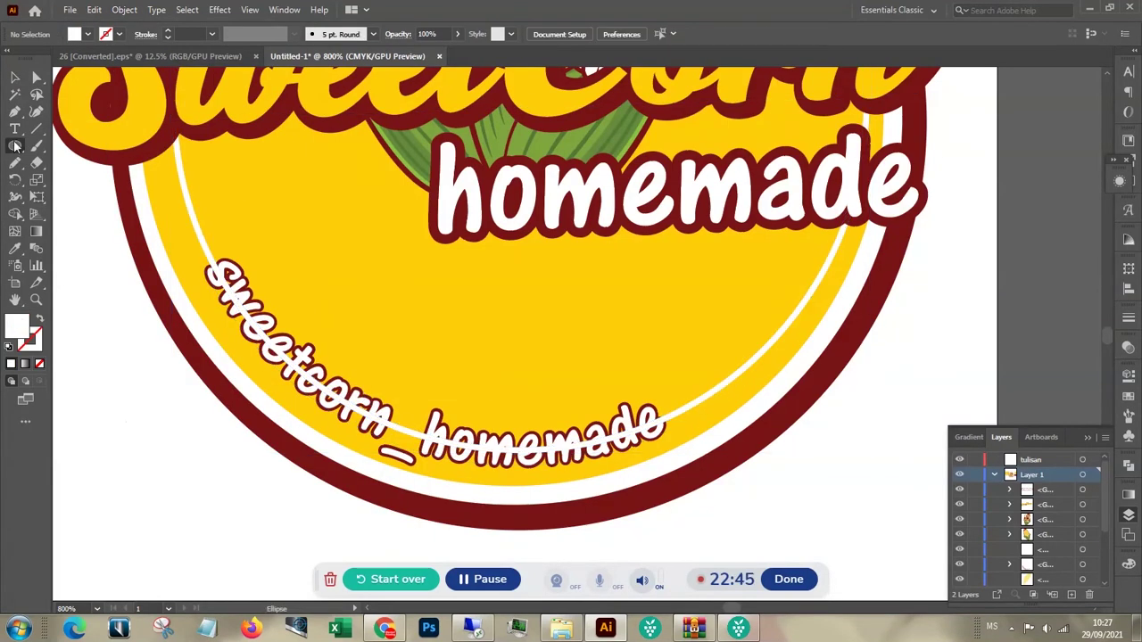
{"action": "left_click_drag", "start_coordinate": [15, 149], "coordinate": [62, 146]}
{"action": "mouse_move", "coordinate": [204, 266]}
{"action": "left_mouse_down"}
{"action": "mouse_move", "coordinate": [226, 257]}
{"action": "mouse_move", "coordinate": [382, 412]}
{"action": "mouse_move", "coordinate": [395, 361]}
{"action": "left_mouse_up"}
{"action": "left_click_drag", "start_coordinate": [347, 294], "coordinate": [263, 329]}
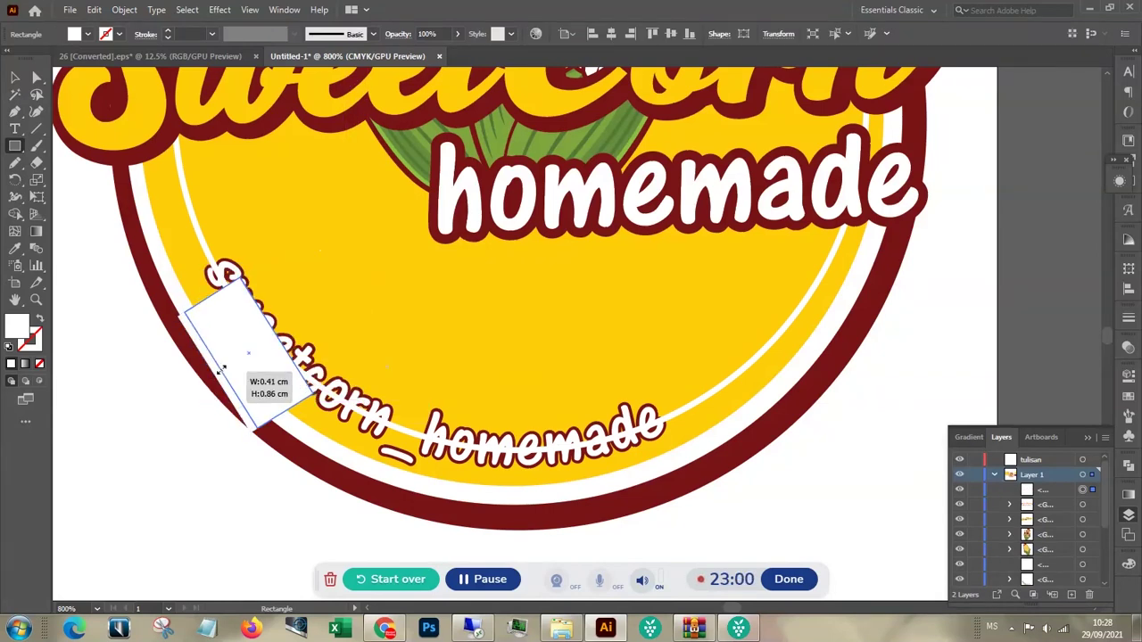
{"action": "mouse_move", "coordinate": [214, 373]}
{"action": "left_mouse_down"}
{"action": "mouse_move", "coordinate": [260, 329]}
{"action": "mouse_move", "coordinate": [343, 357]}
{"action": "mouse_move", "coordinate": [666, 333]}
{"action": "left_mouse_up"}
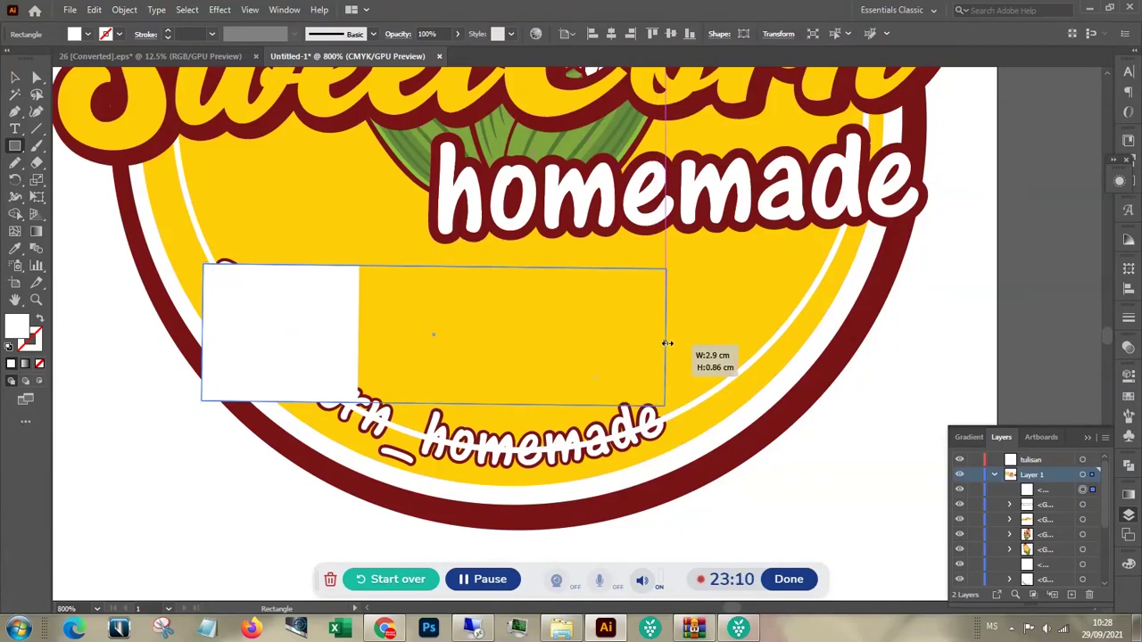
{"action": "left_click_drag", "start_coordinate": [435, 402], "coordinate": [443, 487]}
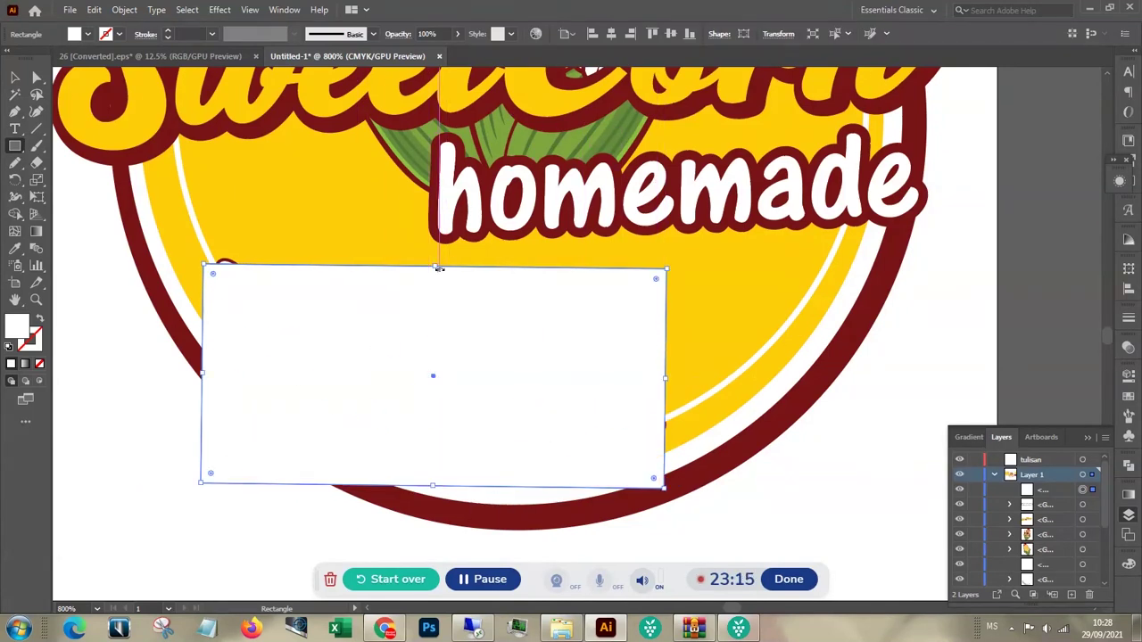
{"action": "left_click_drag", "start_coordinate": [439, 267], "coordinate": [458, 260]}
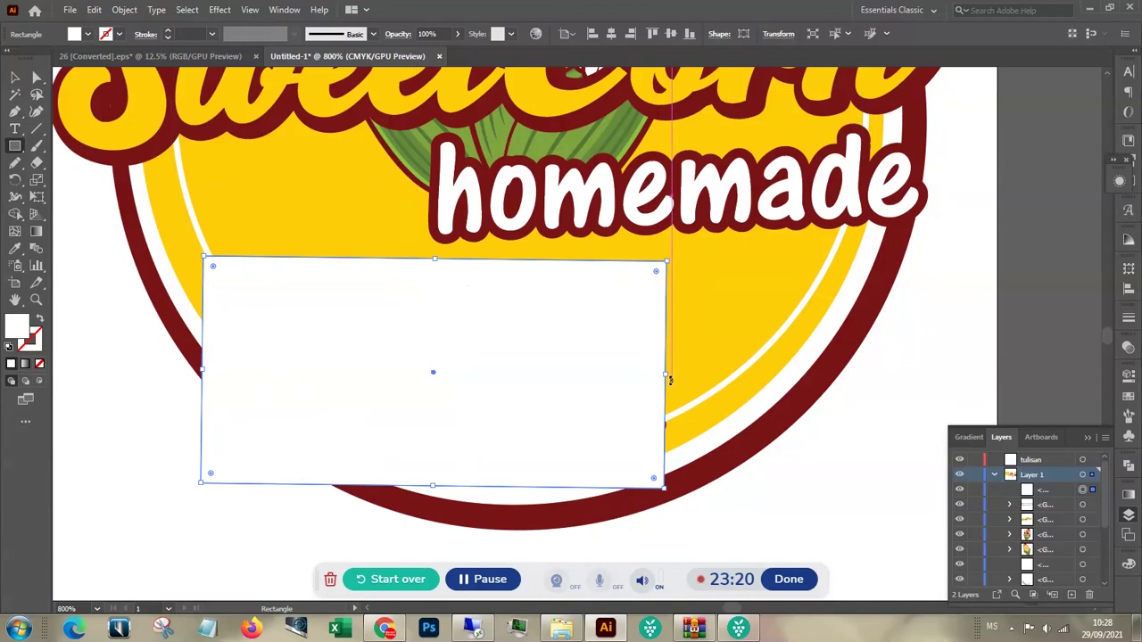
{"action": "left_click_drag", "start_coordinate": [670, 380], "coordinate": [671, 375]}
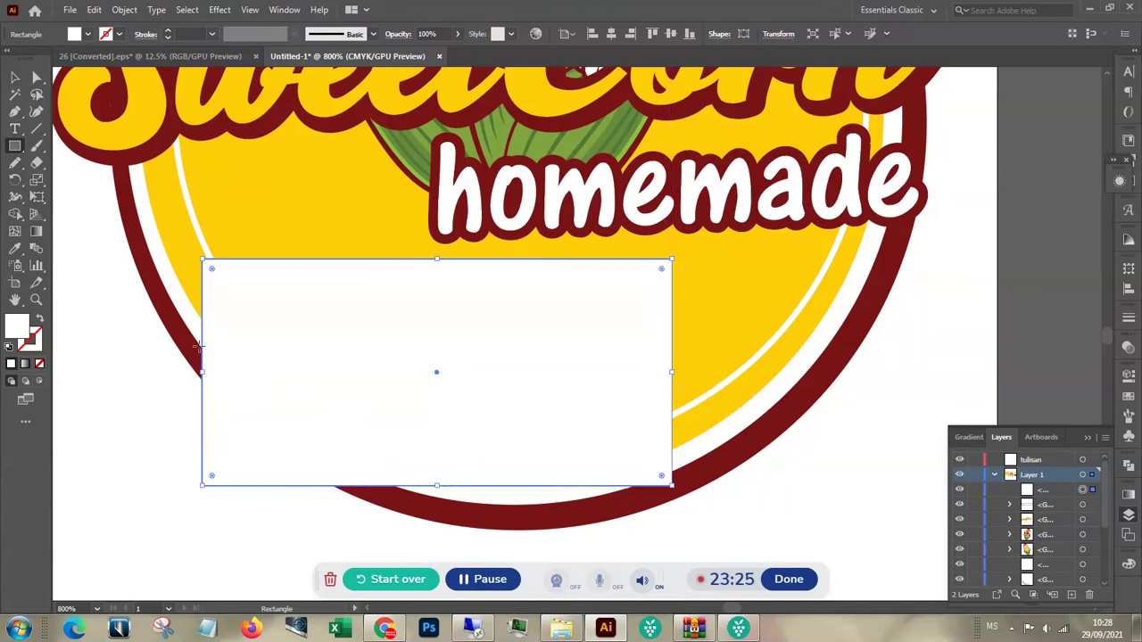
{"action": "left_click_drag", "start_coordinate": [411, 289], "coordinate": [413, 310]}
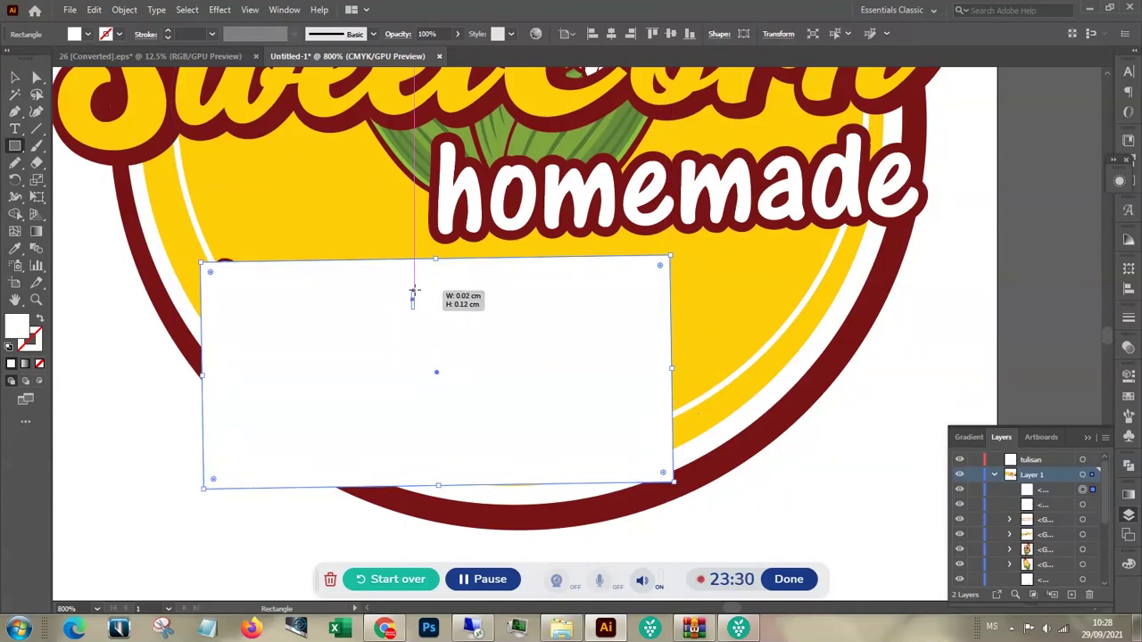
{"action": "left_click", "coordinate": [18, 80]}
{"action": "left_click_drag", "start_coordinate": [437, 375], "coordinate": [484, 370]}
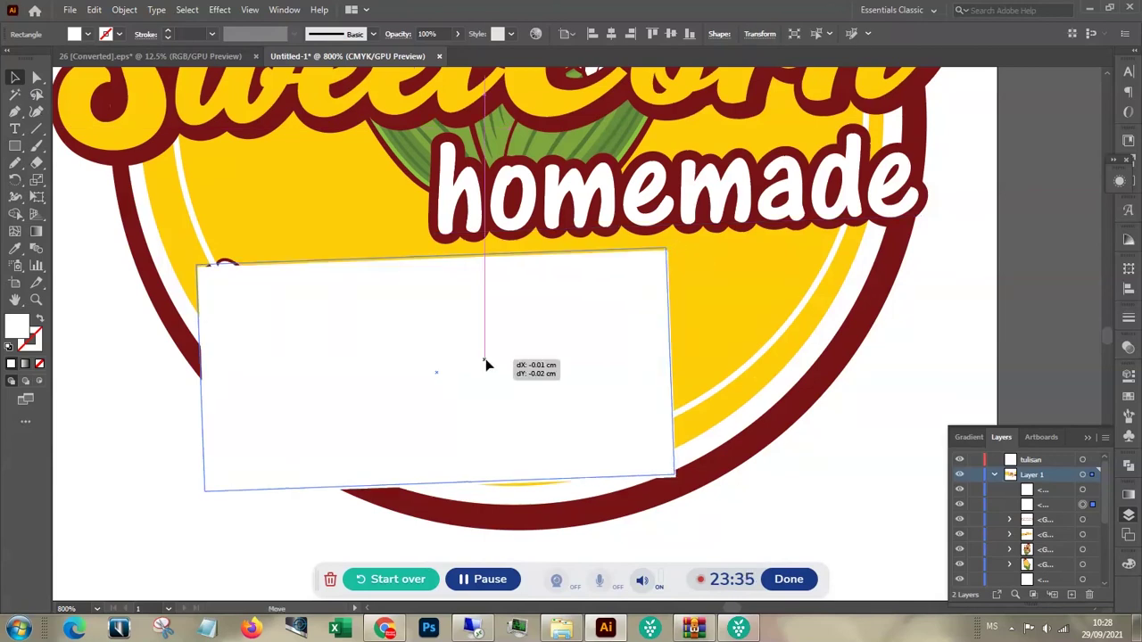
Subtract the rectangle from the ring with Pathfinder Minus Front, redoing it after an undo.
{"action": "left_click", "coordinate": [706, 408]}
{"action": "left_click", "coordinate": [532, 385], "text": "shift"}
{"action": "left_click", "coordinate": [1129, 465]}
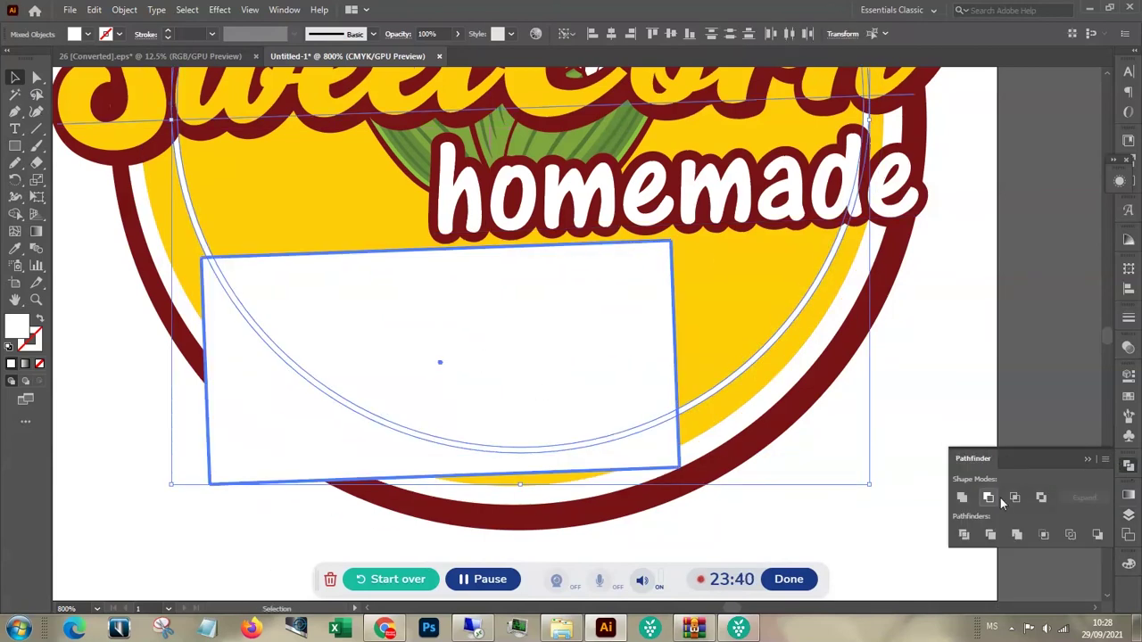
{"action": "left_click", "coordinate": [988, 497]}
{"action": "key", "text": "ctrl+z"}
{"action": "left_click", "coordinate": [785, 383]}
{"action": "left_click", "coordinate": [647, 410]}
{"action": "left_click", "coordinate": [988, 497]}
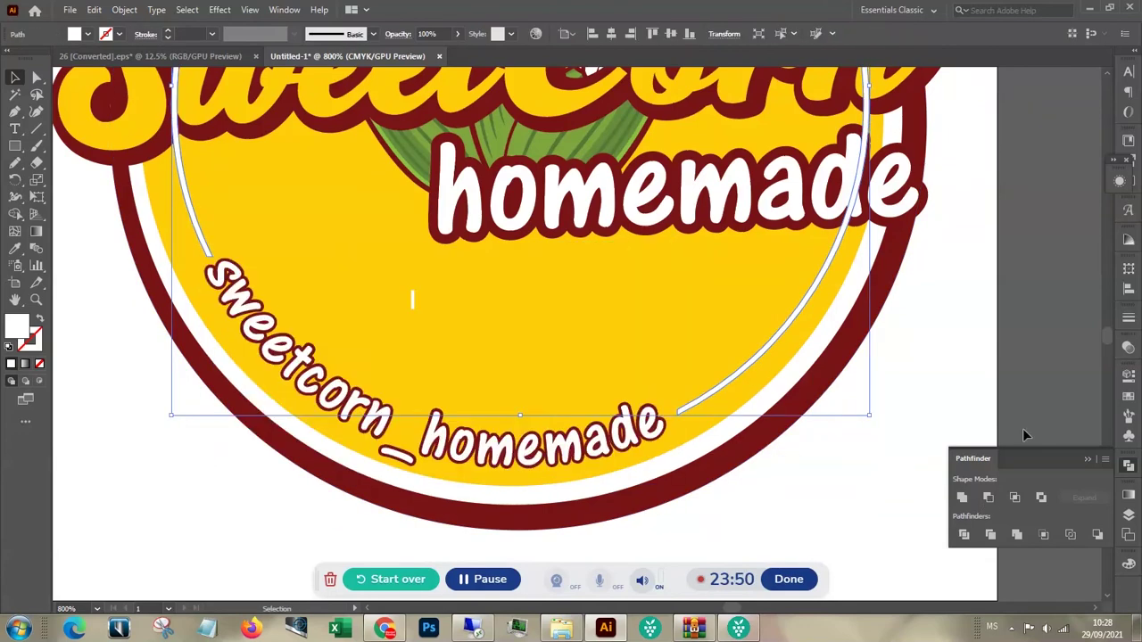
{"action": "left_click", "coordinate": [696, 467]}
{"action": "scroll", "coordinate": [696, 467], "scroll_direction": "down", "scroll_amount": 5}
Create outlines from the SweetCorn and homemade text group with Ctrl+Shift+O.
{"action": "scroll", "coordinate": [478, 341], "scroll_direction": "up", "scroll_amount": 5}
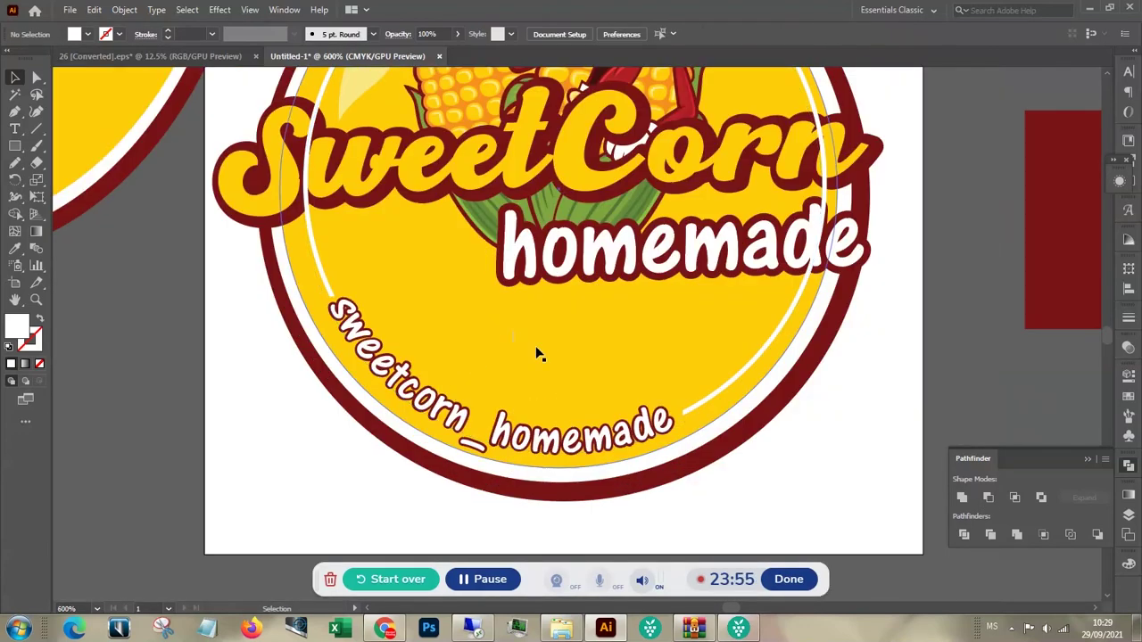
{"action": "scroll", "coordinate": [656, 440], "scroll_direction": "down", "scroll_amount": 1}
{"action": "scroll", "coordinate": [656, 440], "scroll_direction": "right", "scroll_amount": 3}
{"action": "left_click", "coordinate": [377, 332]}
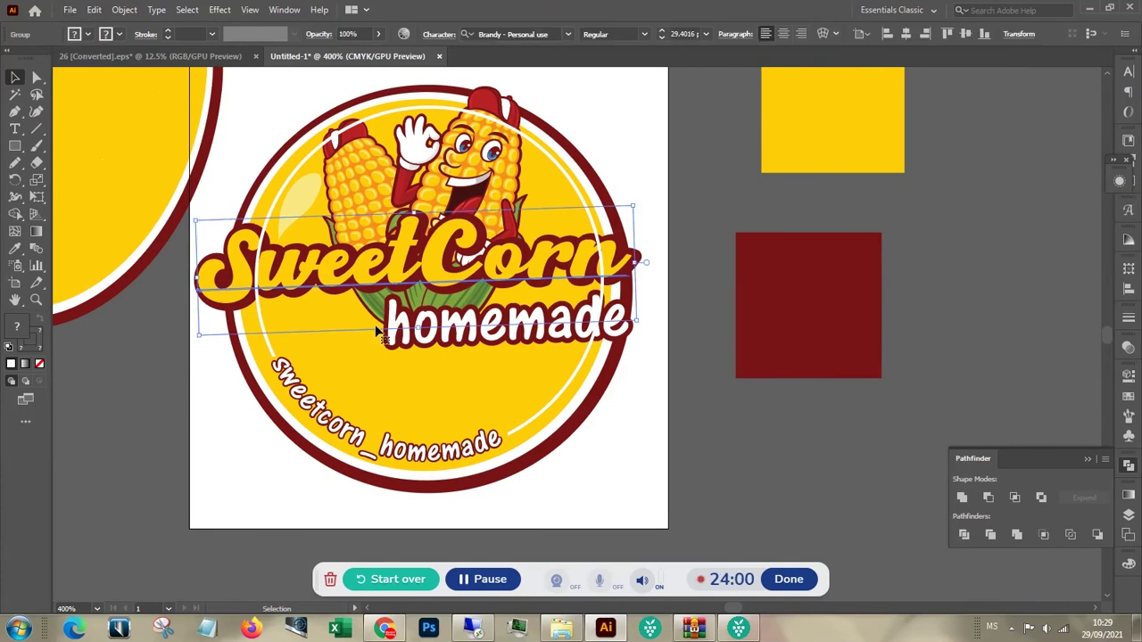
{"action": "scroll", "coordinate": [692, 396], "scroll_direction": "up", "scroll_amount": 2}
{"action": "key", "text": "ctrl+shift+o"}
{"action": "scroll", "coordinate": [523, 178], "scroll_direction": "down", "scroll_amount": 2}
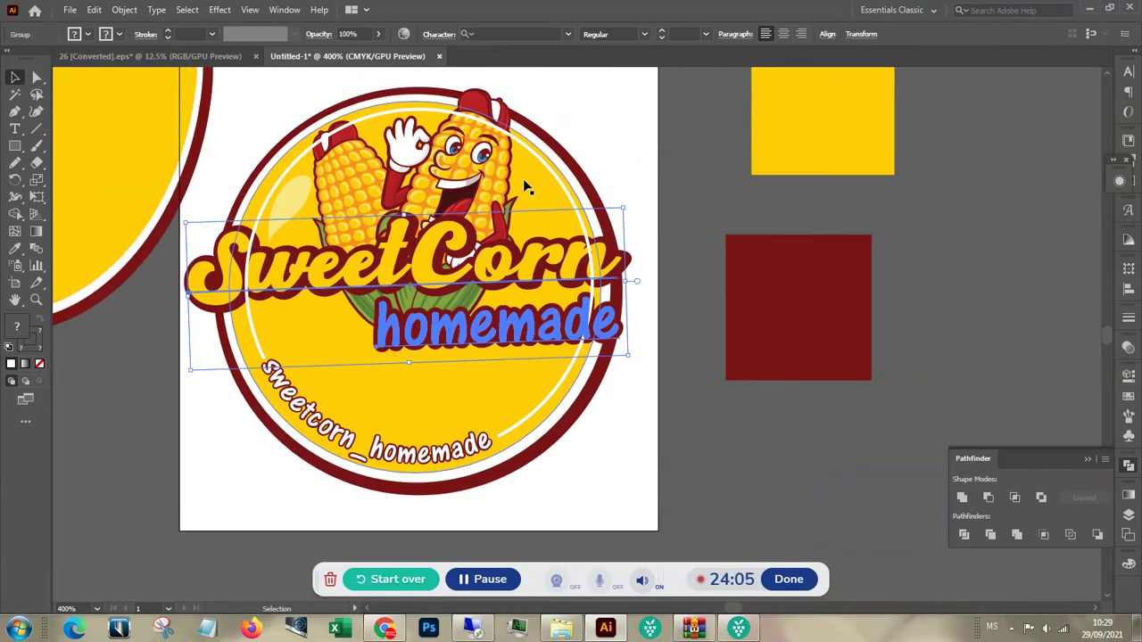
{"action": "left_click", "coordinate": [346, 160], "text": "shift"}
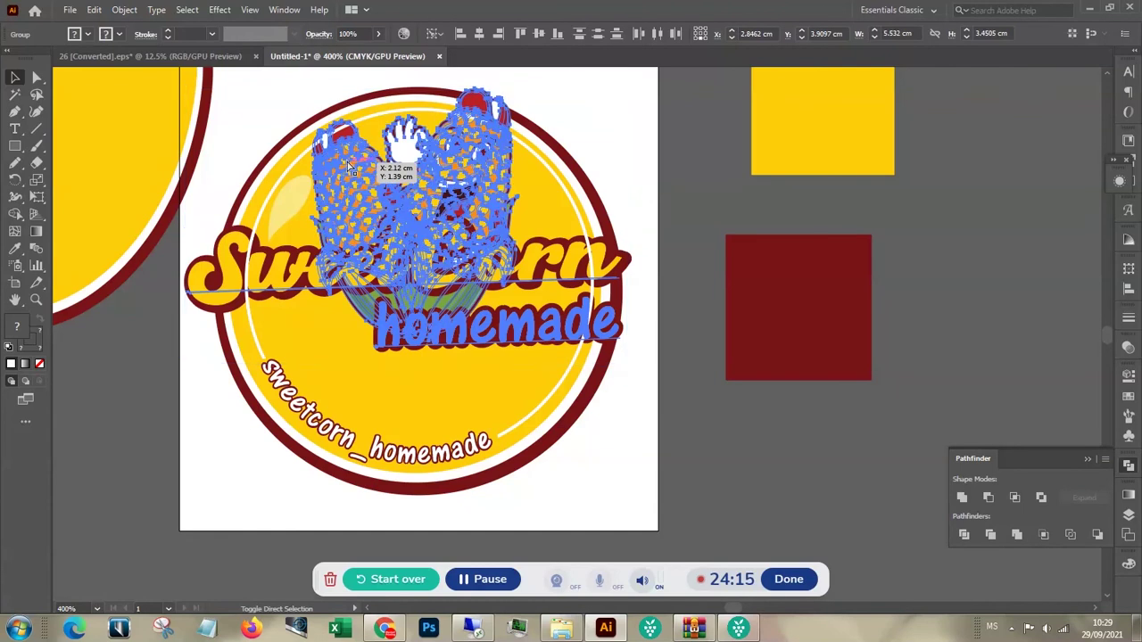
{"action": "left_click", "coordinate": [878, 349]}
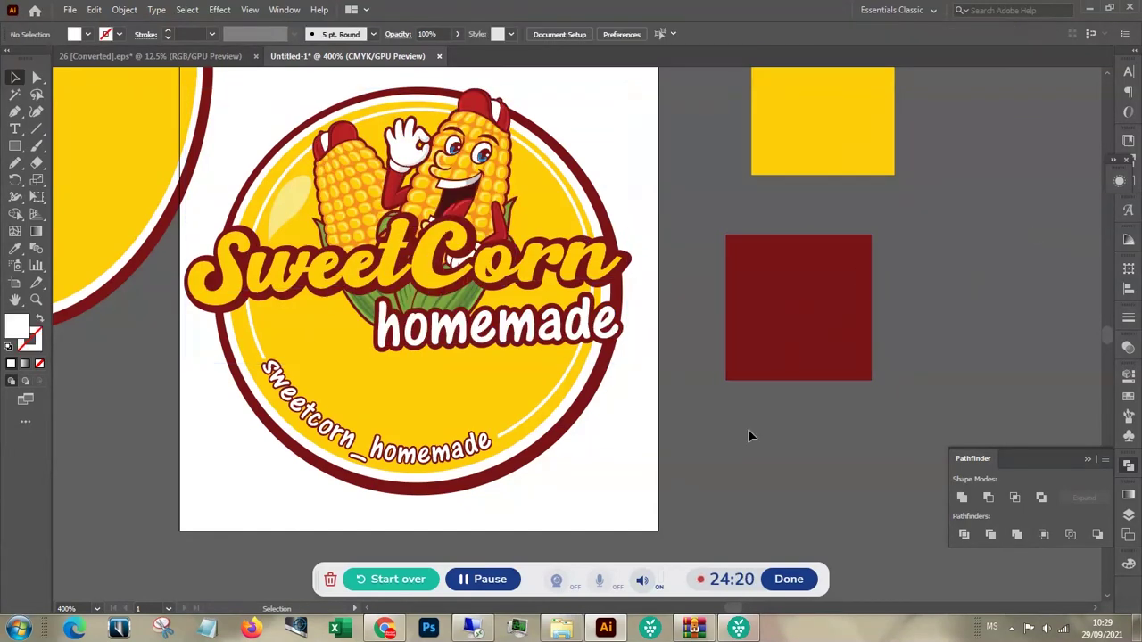
Select the curved text ring, test a rotation, and return it to its original angle.
{"action": "scroll", "coordinate": [776, 435], "scroll_direction": "down", "scroll_amount": 1}
{"action": "scroll", "coordinate": [714, 459], "scroll_direction": "down", "scroll_amount": 1}
{"action": "scroll", "coordinate": [715, 457], "scroll_direction": "up", "scroll_amount": 1}
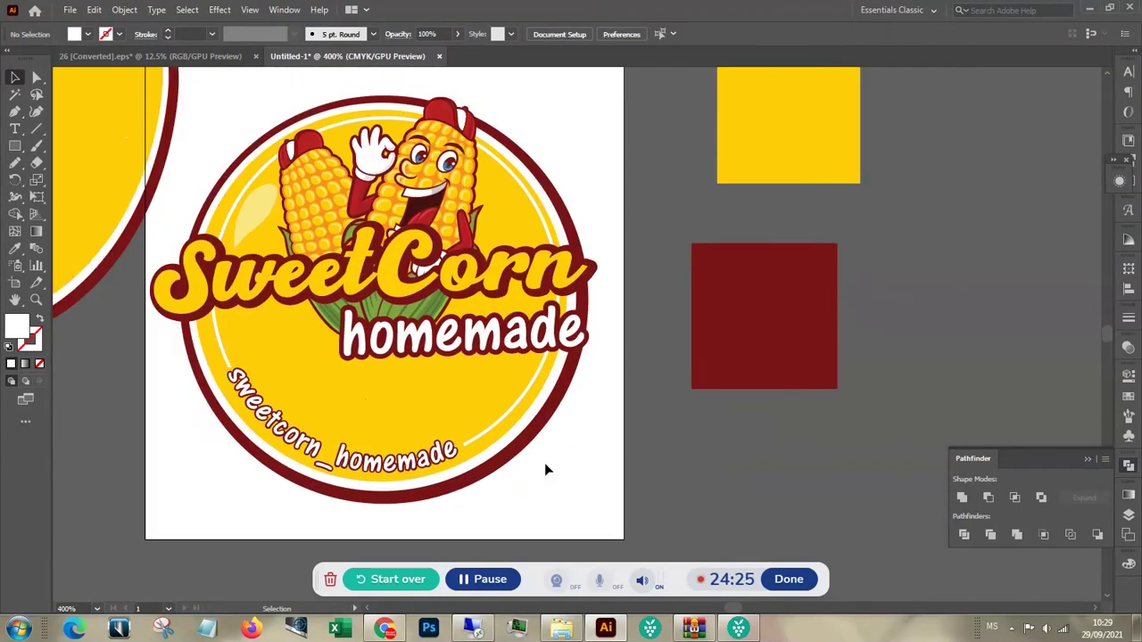
{"action": "left_click", "coordinate": [545, 462]}
{"action": "left_click_drag", "start_coordinate": [756, 156], "coordinate": [721, 164]}
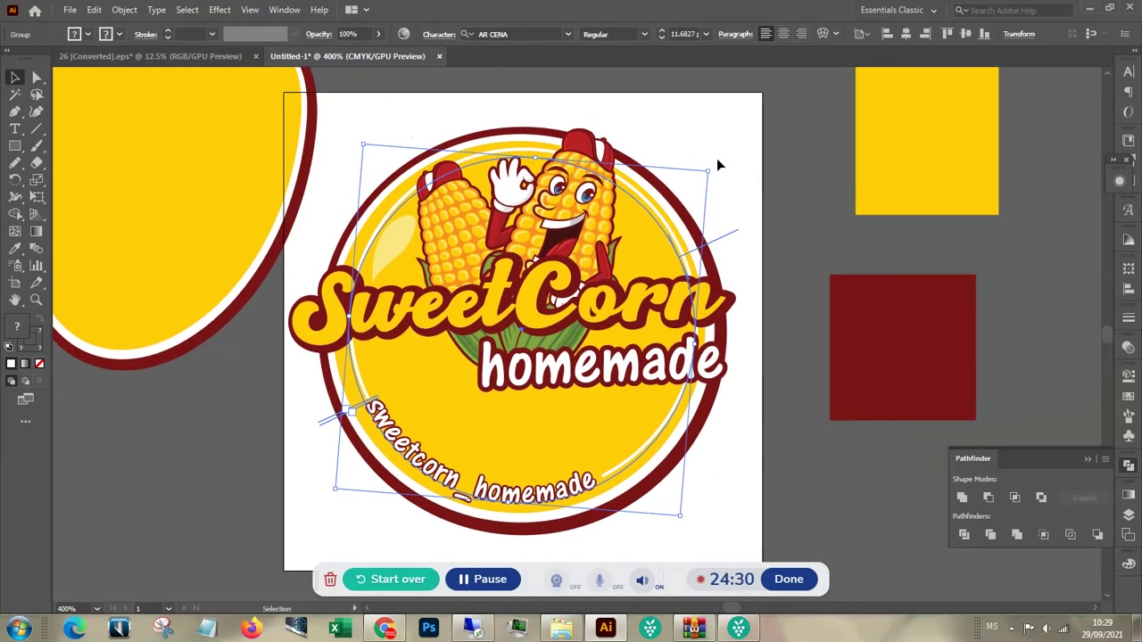
{"action": "left_click", "coordinate": [813, 430]}
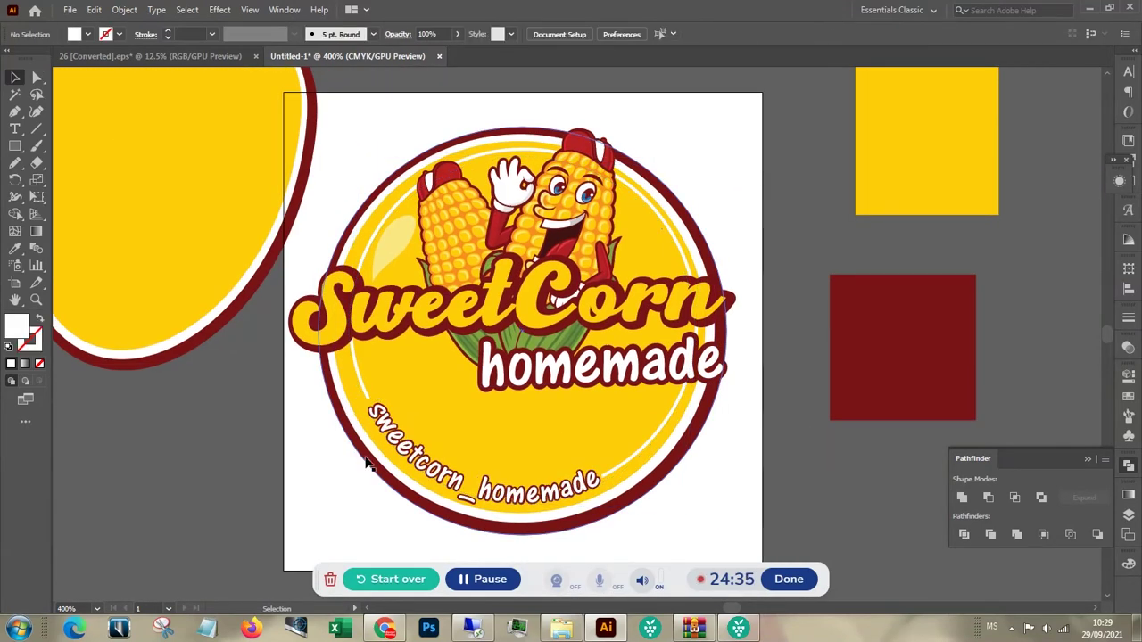
{"action": "scroll", "coordinate": [426, 426], "scroll_direction": "up", "scroll_amount": 2}
{"action": "left_click", "coordinate": [628, 422]}
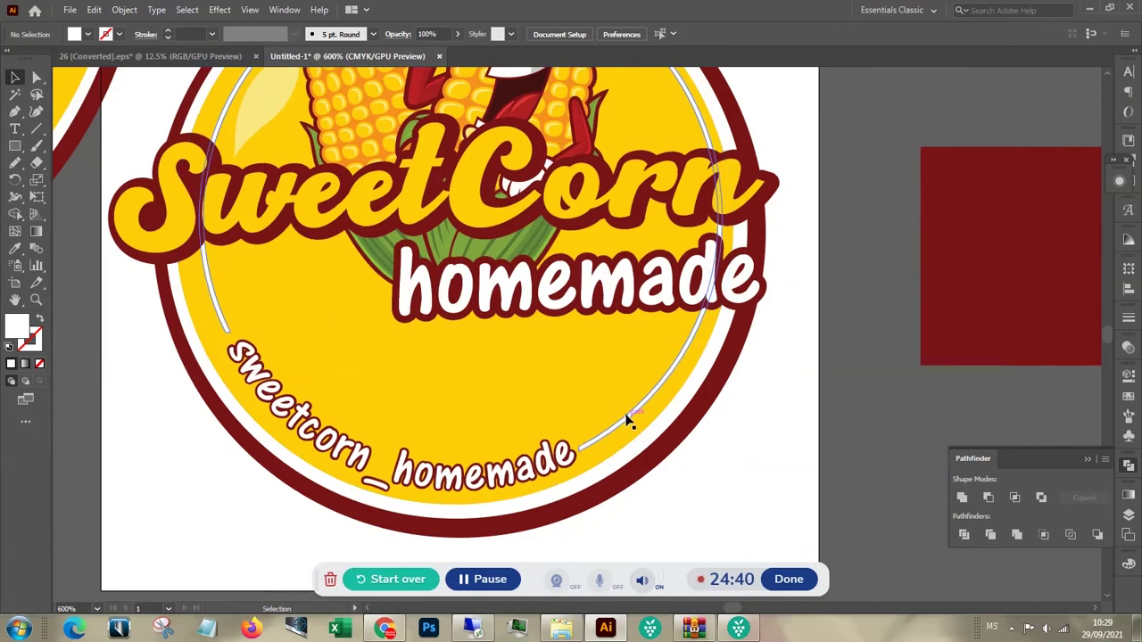
{"action": "scroll", "coordinate": [714, 401], "scroll_direction": "down", "scroll_amount": 3}
{"action": "left_click_drag", "start_coordinate": [713, 401], "coordinate": [639, 401]}
{"action": "left_click_drag", "start_coordinate": [571, 420], "coordinate": [523, 447]}
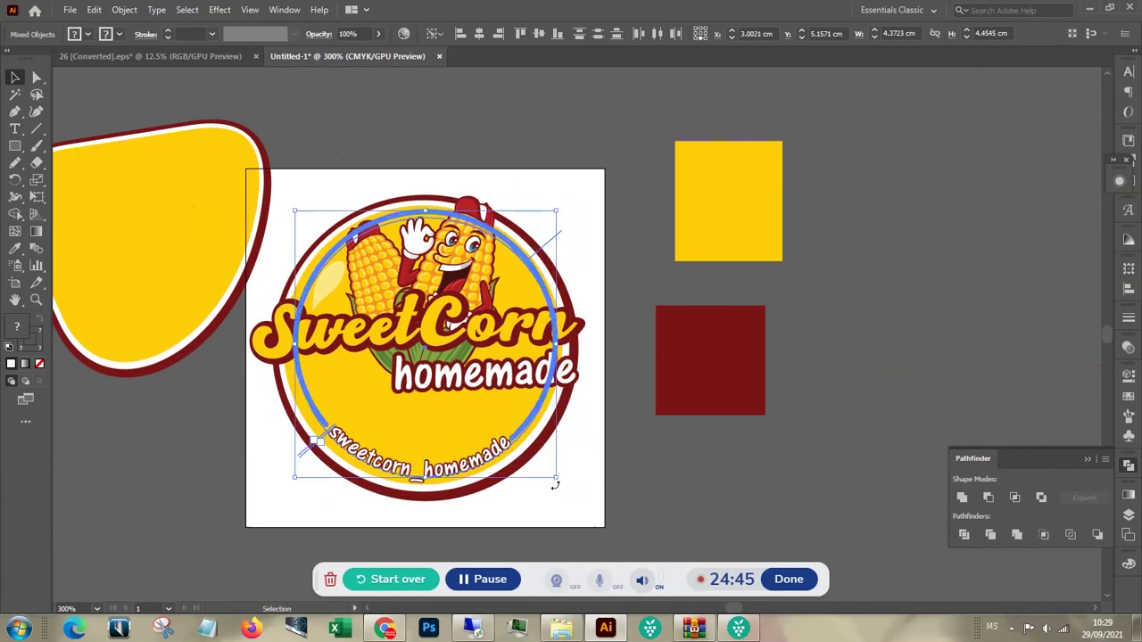
{"action": "scroll", "coordinate": [335, 461], "scroll_direction": "up", "scroll_amount": 1}
Open icon sheet 18764668 from the LOGO folder and place Facebook beside Instagram.
{"action": "scroll", "coordinate": [335, 461], "scroll_direction": "up", "scroll_amount": 1}
{"action": "key", "text": "ctrl+shift+p"}
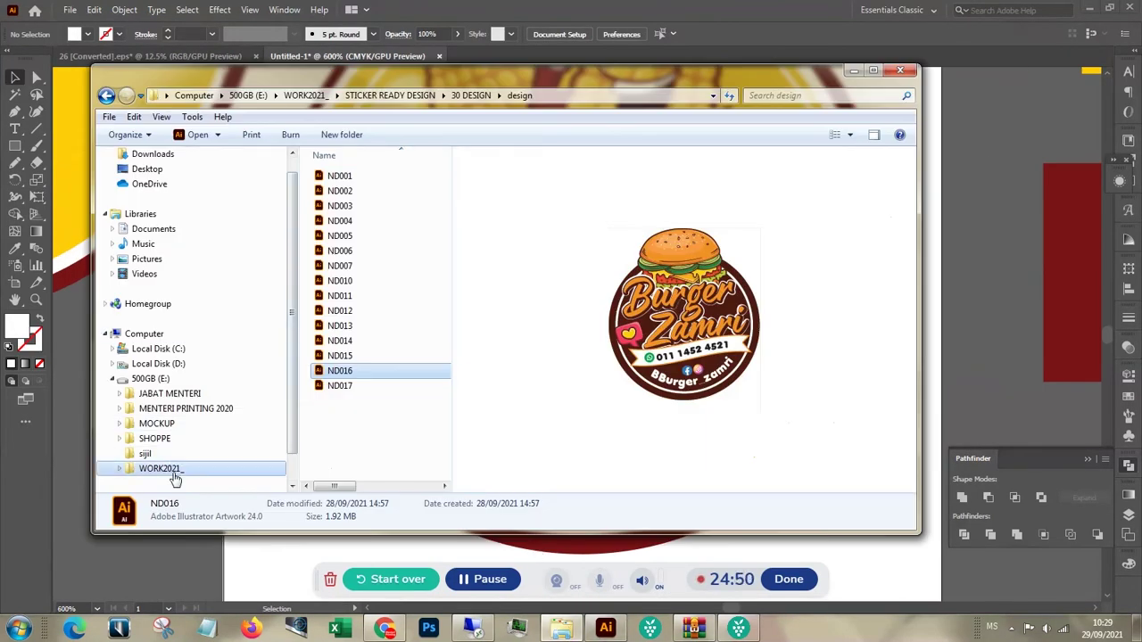
{"action": "left_click", "coordinate": [161, 468]}
{"action": "left_click", "coordinate": [363, 225]}
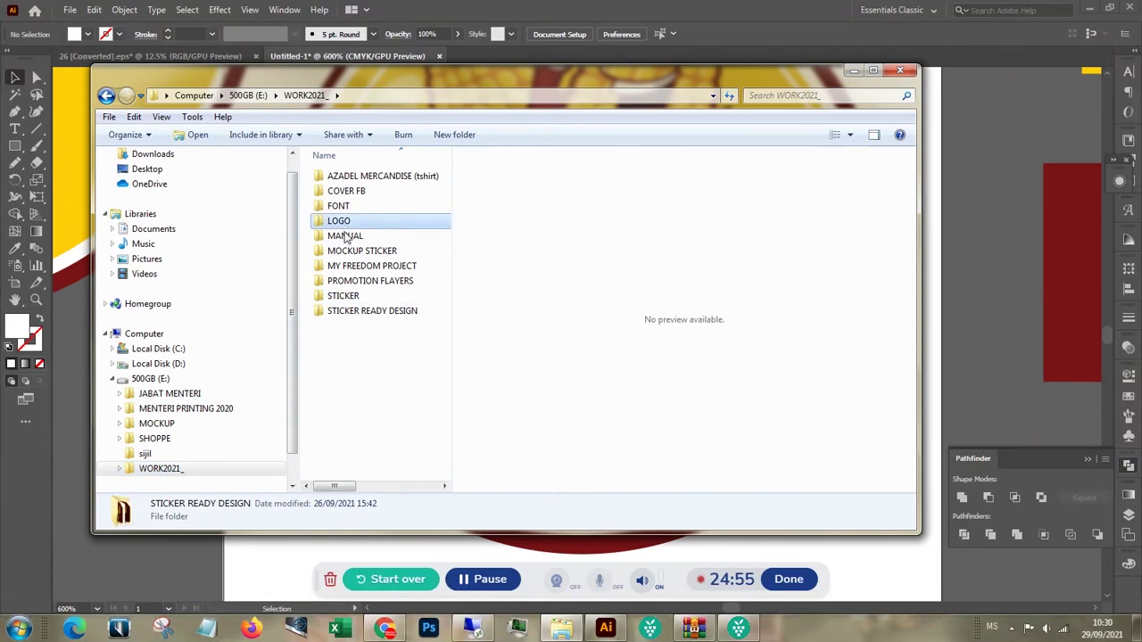
{"action": "double_click", "coordinate": [342, 222]}
{"action": "double_click", "coordinate": [348, 189]}
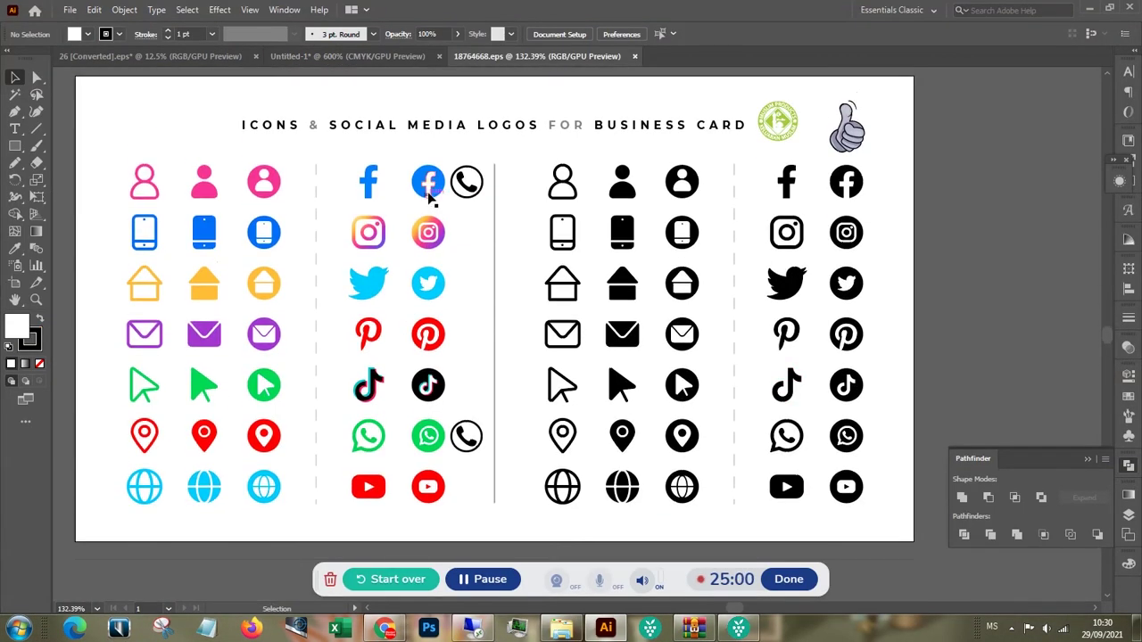
{"action": "left_click_drag", "start_coordinate": [429, 198], "coordinate": [431, 236]}
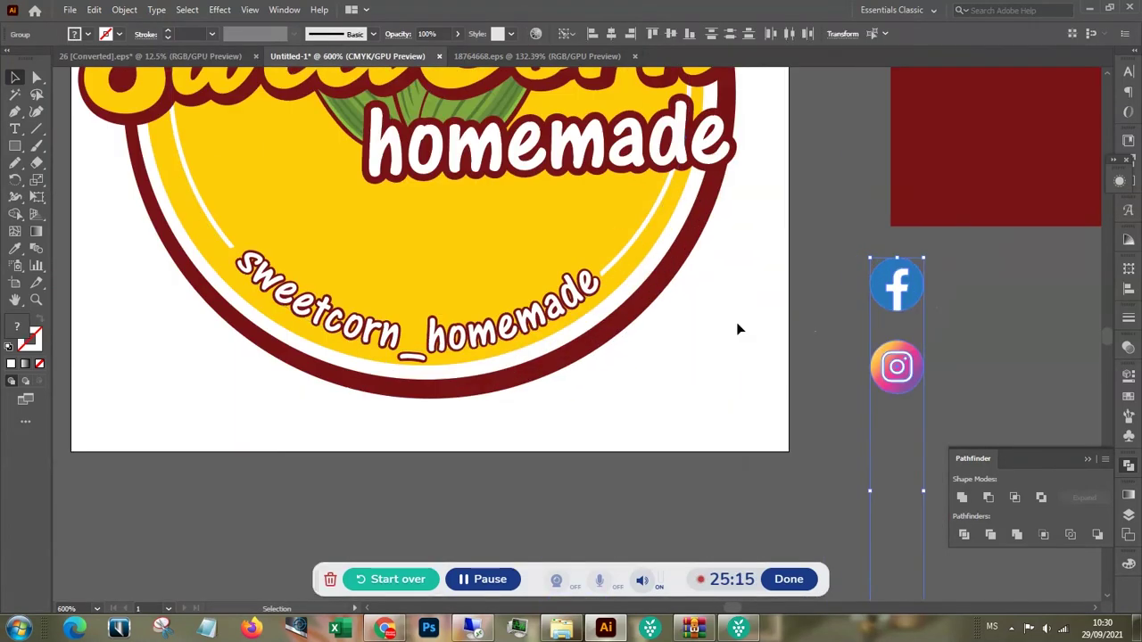
{"action": "key", "text": "ctrl+shift+a"}
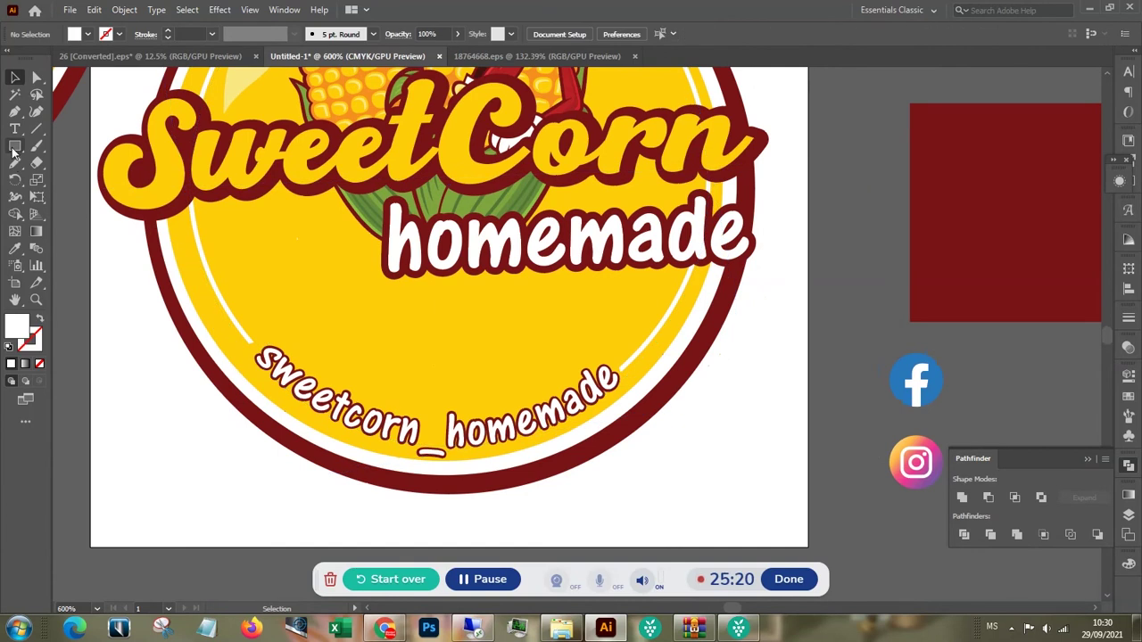
Cut the white arc's end away with a rectangle using Minus Front.
{"action": "mouse_move", "coordinate": [205, 299]}
{"action": "left_mouse_down"}
{"action": "mouse_move", "coordinate": [259, 348]}
{"action": "mouse_move", "coordinate": [254, 315]}
{"action": "left_mouse_up"}
{"action": "key", "text": "v"}
{"action": "left_click", "coordinate": [205, 265], "text": "shift"}
{"action": "left_click", "coordinate": [988, 497]}
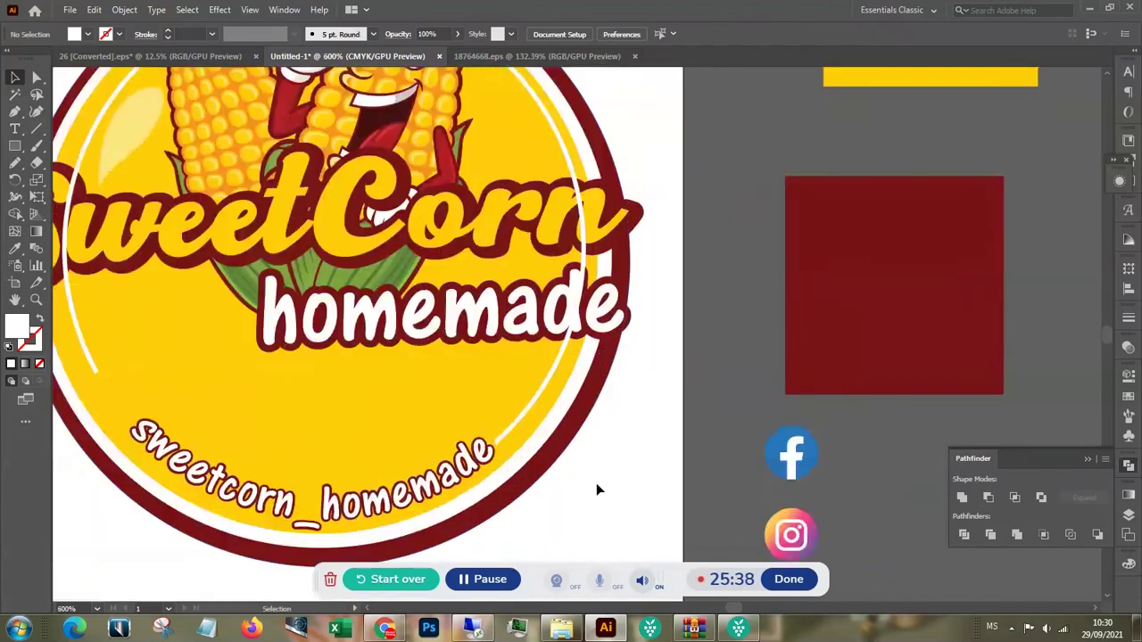
Move the social icons to the curved text's start, rotating Instagram to follow the curve.
{"action": "left_click", "coordinate": [897, 439]}
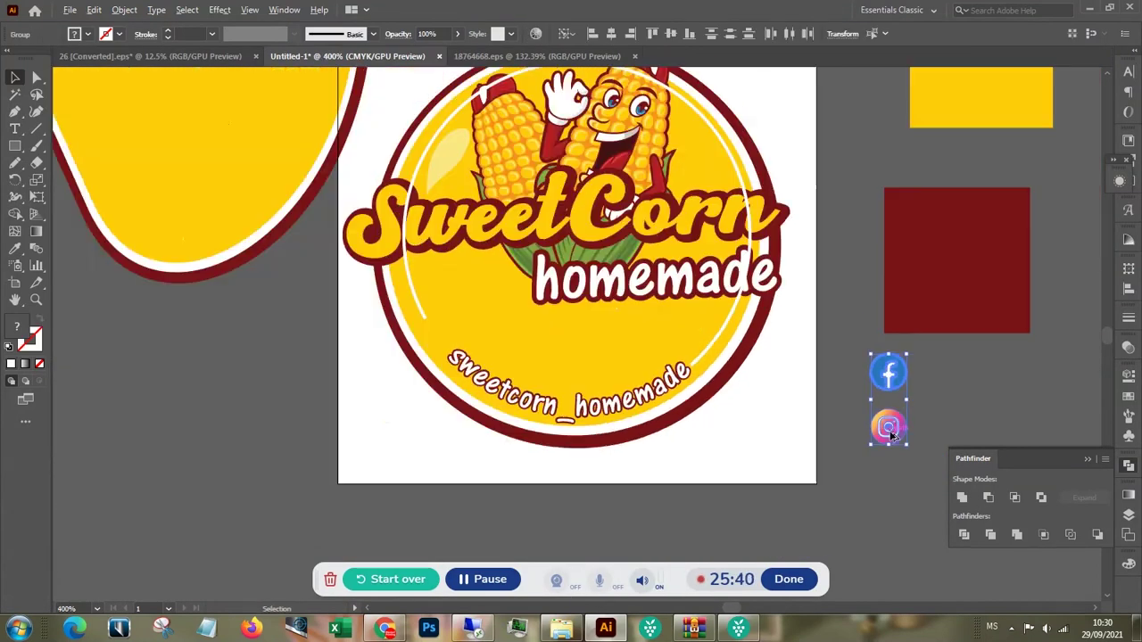
{"action": "key", "text": "ctrl+minus"}
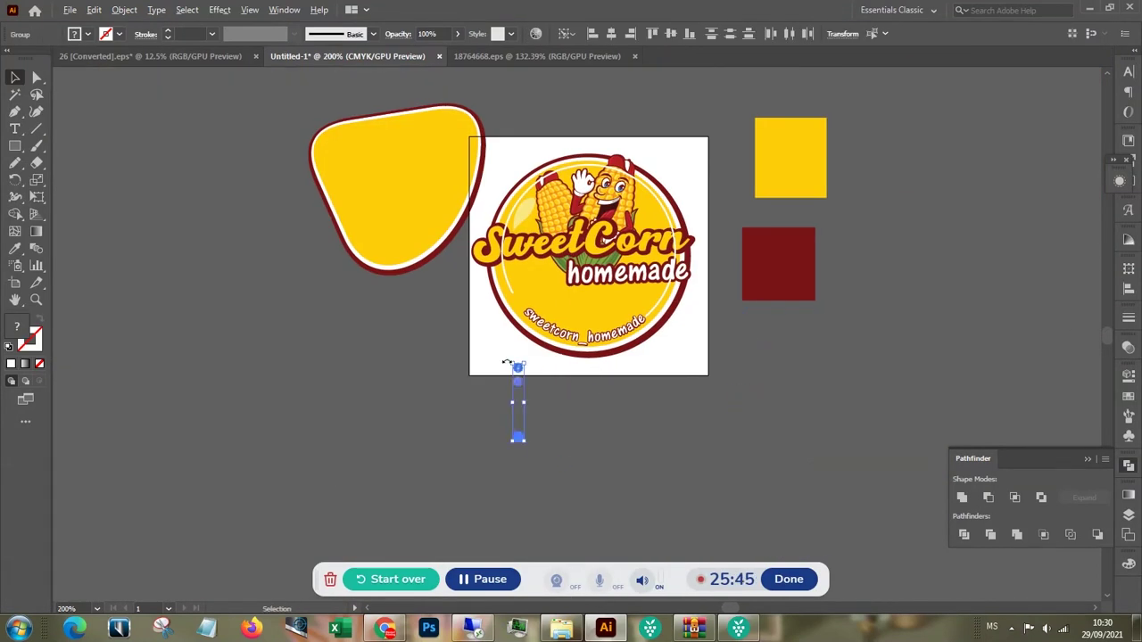
{"action": "key", "text": "ctrl+plus"}
{"action": "key", "text": "ctrl+plus"}
{"action": "key", "text": "ctrl+plus"}
{"action": "left_click_drag", "start_coordinate": [512, 380], "coordinate": [447, 296]}
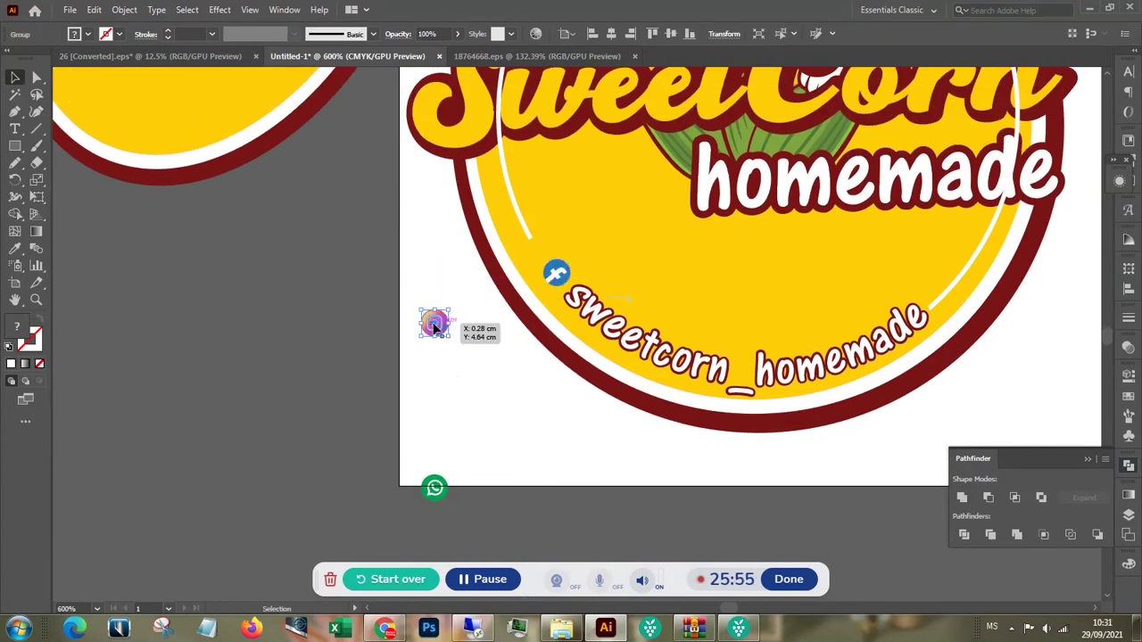
{"action": "key", "text": "ctrl+plus"}
{"action": "key", "text": "ctrl+plus"}
{"action": "key", "text": "ctrl+plus"}
{"action": "left_click_drag", "start_coordinate": [412, 200], "coordinate": [435, 276]}
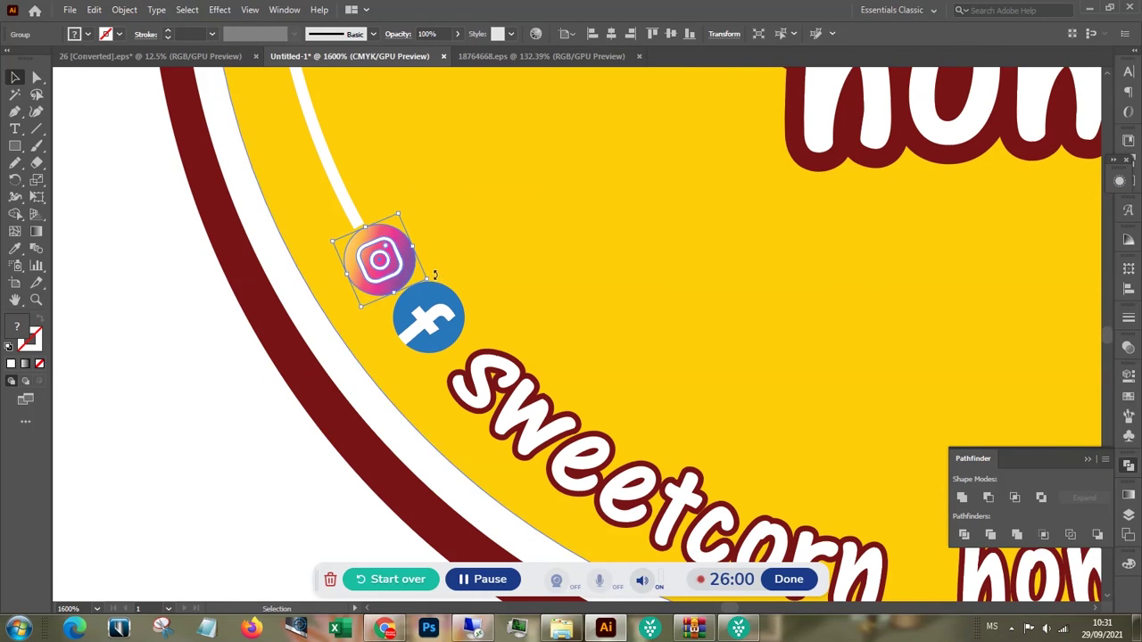
{"action": "key", "text": "ctrl+minus"}
{"action": "key", "text": "ctrl+minus"}
{"action": "key", "text": "ctrl+minus"}
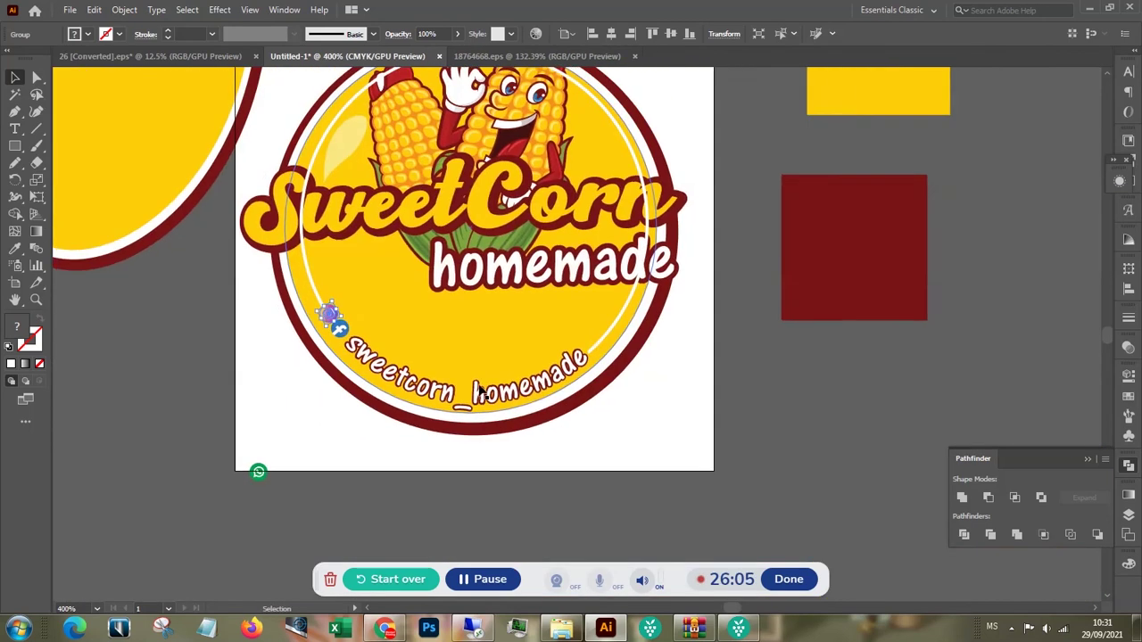
Subtract a small rectangle from the inner arc's end with Minus Front.
{"action": "left_click", "coordinate": [613, 318]}
{"action": "scroll", "coordinate": [292, 287], "scroll_direction": "up", "scroll_amount": 4}
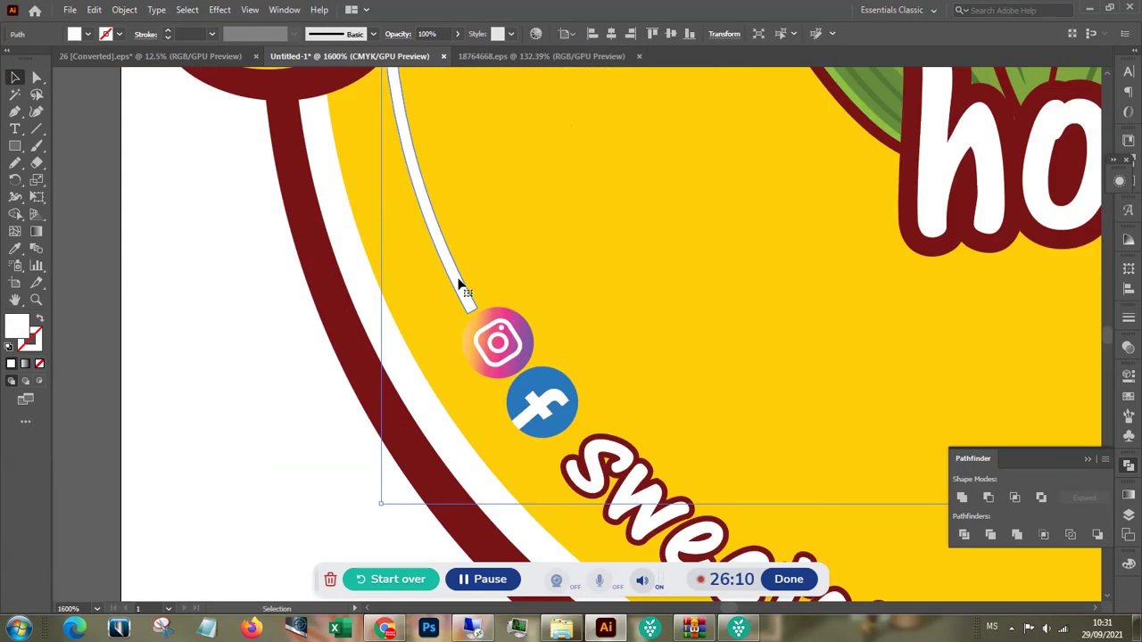
{"action": "scroll", "coordinate": [459, 286], "scroll_direction": "down", "scroll_amount": 3}
{"action": "scroll", "coordinate": [781, 415], "scroll_direction": "up", "scroll_amount": 2}
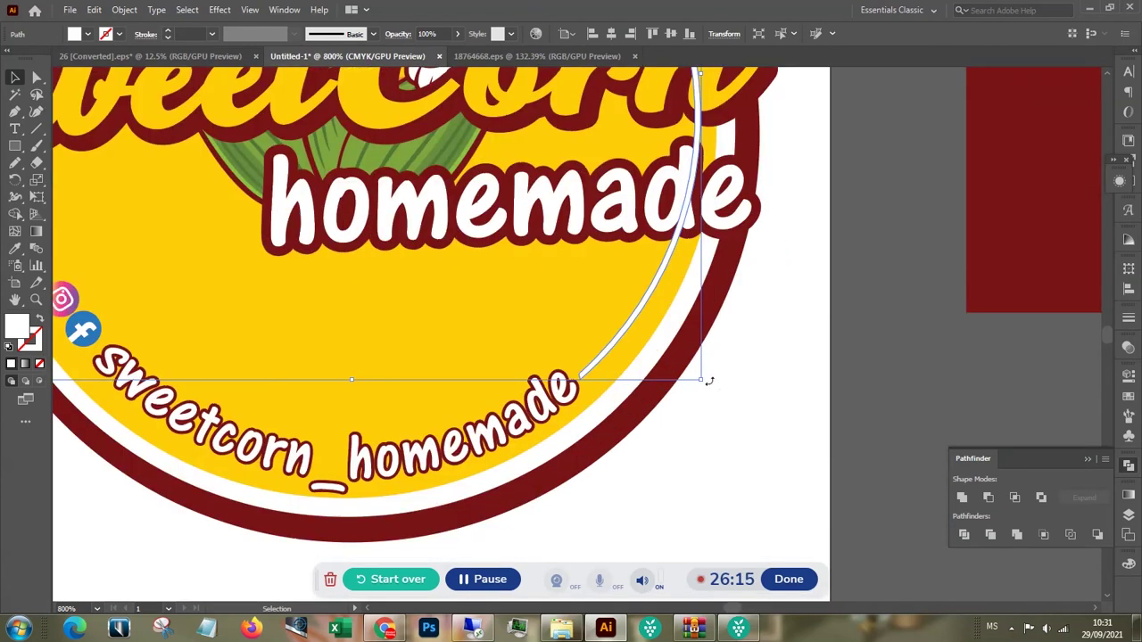
{"action": "left_click", "coordinate": [860, 371]}
{"action": "scroll", "coordinate": [860, 371], "scroll_direction": "down", "scroll_amount": 3}
{"action": "scroll", "coordinate": [315, 363], "scroll_direction": "up", "scroll_amount": 5}
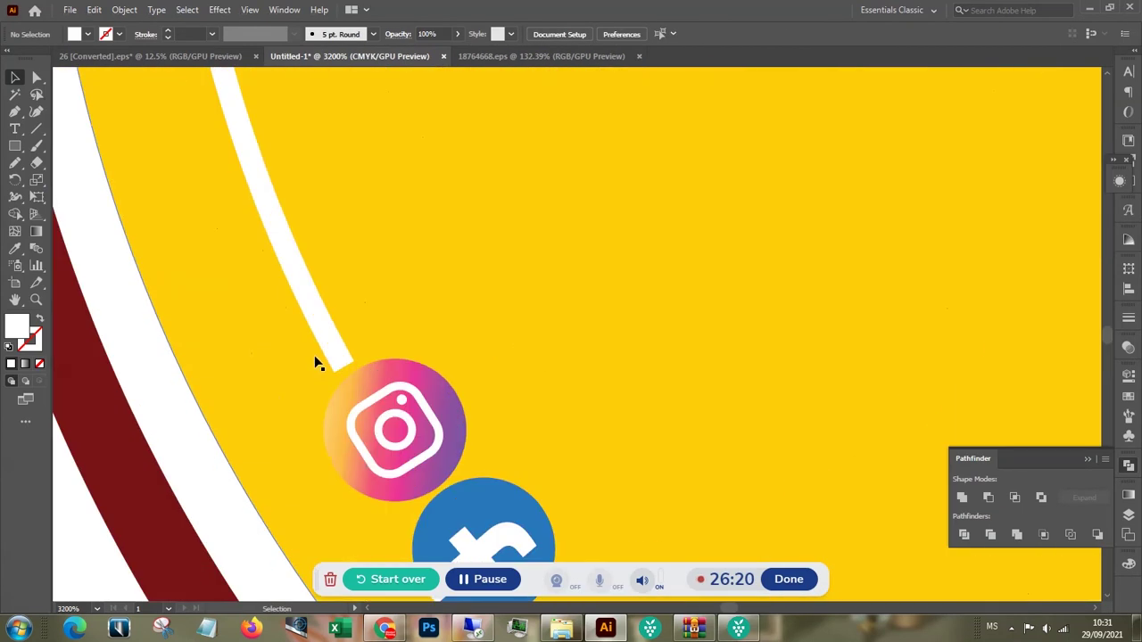
{"action": "left_click", "coordinate": [315, 364]}
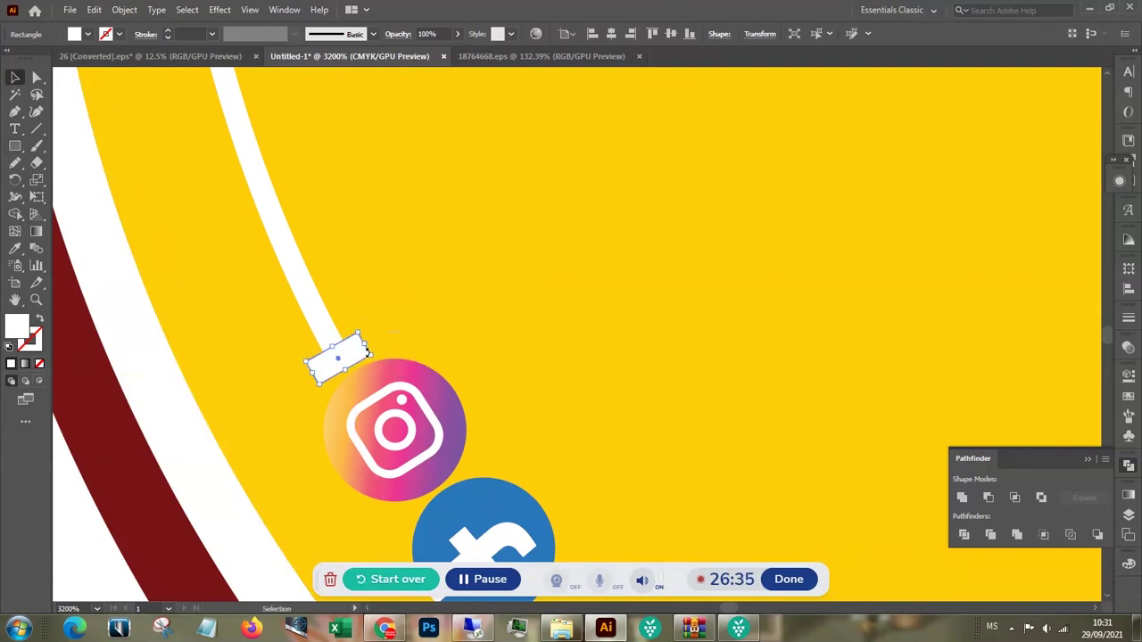
{"action": "left_click", "coordinate": [640, 427]}
{"action": "left_click", "coordinate": [983, 501]}
{"action": "scroll", "coordinate": [572, 339], "scroll_direction": "down", "scroll_amount": 10}
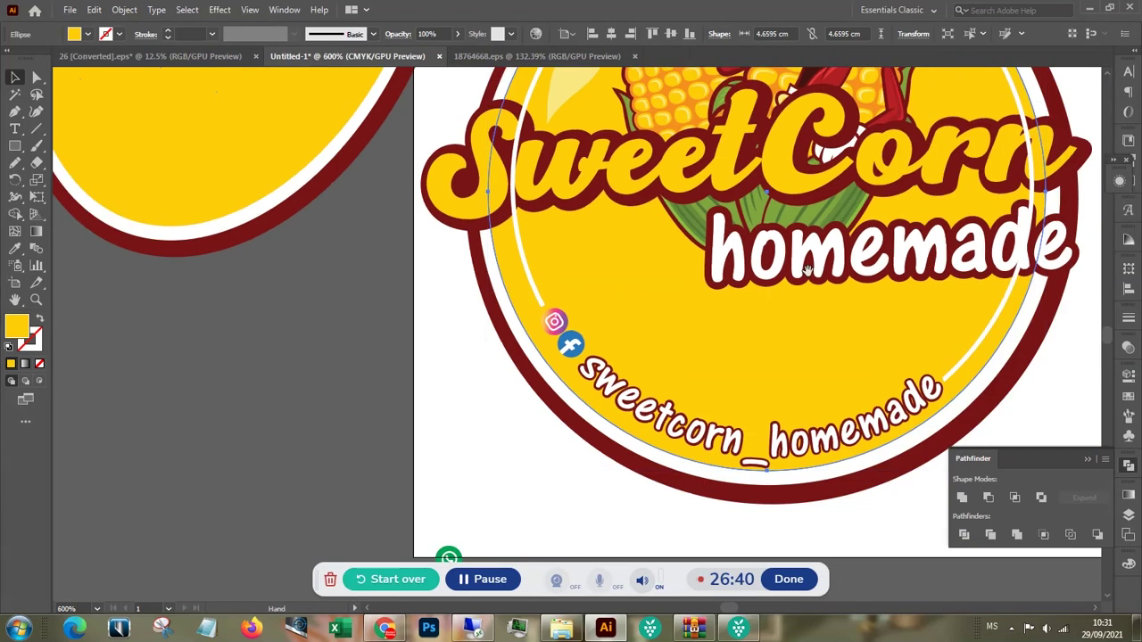
{"action": "scroll", "coordinate": [429, 420], "scroll_direction": "up", "scroll_amount": 3}
Slightly enlarge the SweetCorn and homemade lettering.
{"action": "left_click", "coordinate": [429, 419]}
{"action": "left_click", "coordinate": [331, 252], "text": "shift"}
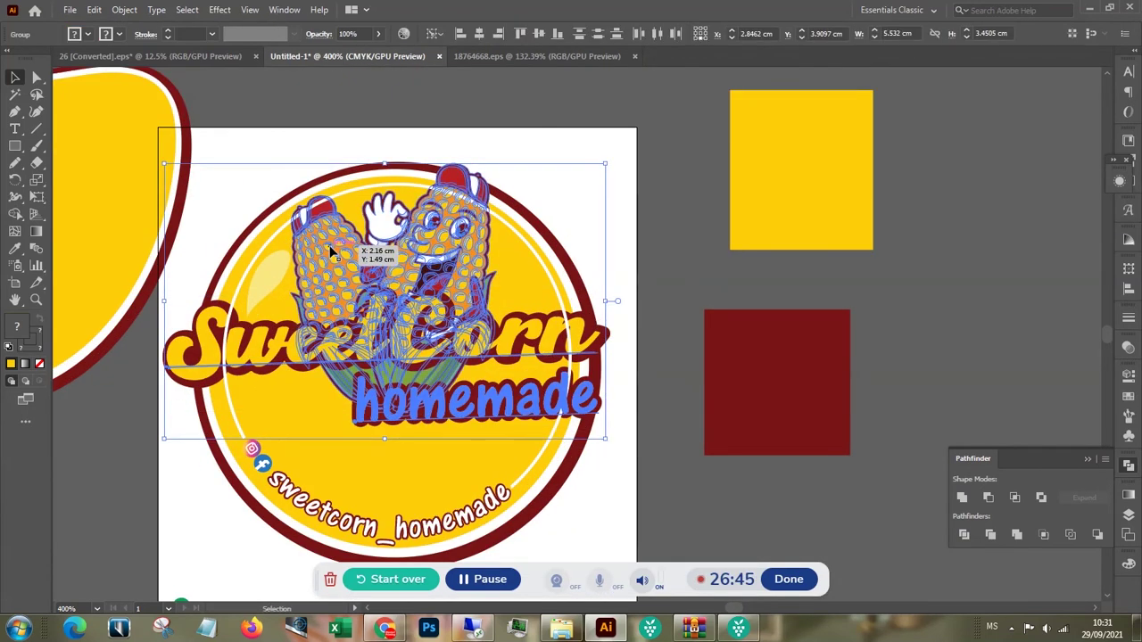
{"action": "left_click", "coordinate": [695, 498]}
{"action": "scroll", "coordinate": [669, 487], "scroll_direction": "down", "scroll_amount": 1}
{"action": "scroll", "coordinate": [660, 473], "scroll_direction": "down", "scroll_amount": 1}
{"action": "scroll", "coordinate": [348, 484], "scroll_direction": "up", "scroll_amount": 1}
{"action": "scroll", "coordinate": [447, 455], "scroll_direction": "down", "scroll_amount": 1}
{"action": "scroll", "coordinate": [518, 353], "scroll_direction": "up", "scroll_amount": 1}
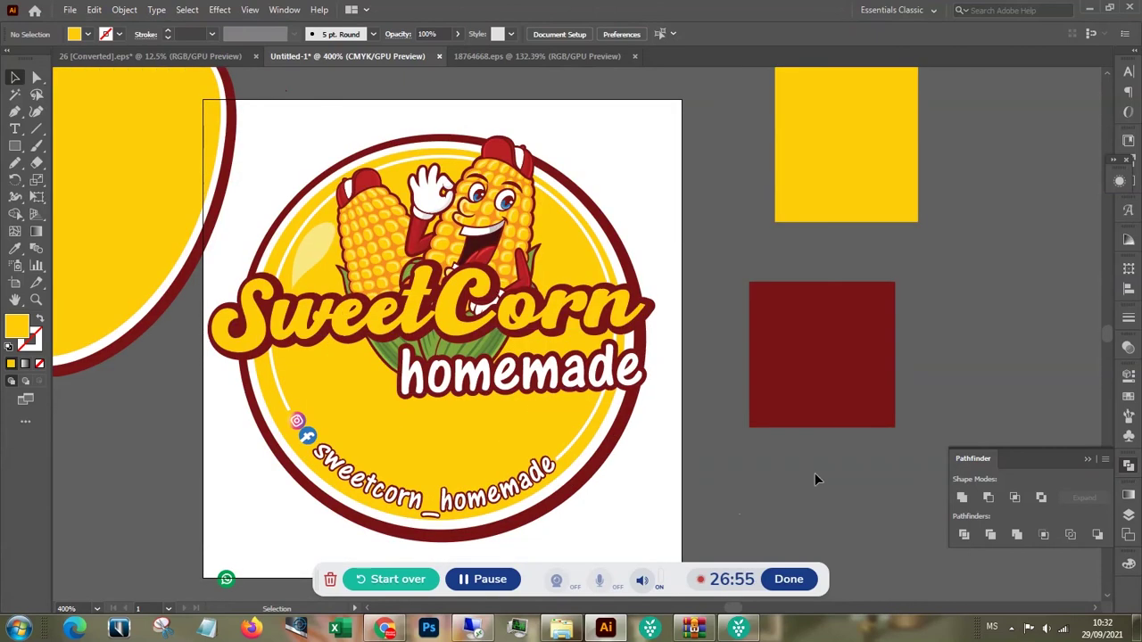
{"action": "left_click", "coordinate": [580, 380]}
{"action": "left_click_drag", "start_coordinate": [650, 395], "coordinate": [667, 408]}
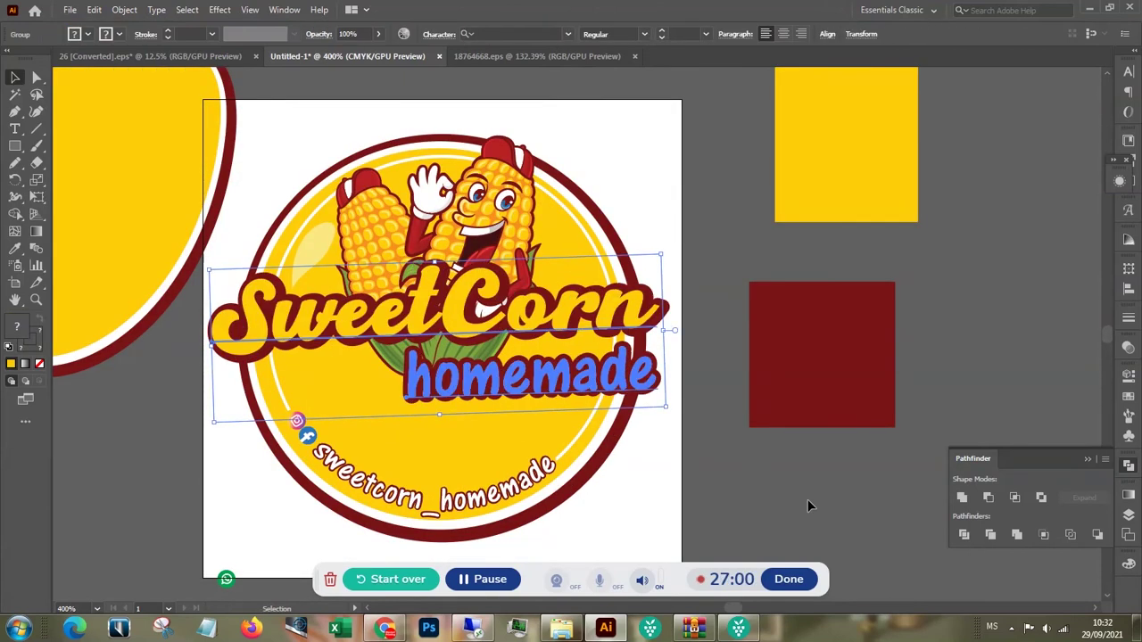
{"action": "left_click", "coordinate": [809, 506]}
{"action": "scroll", "coordinate": [536, 464], "scroll_direction": "down", "scroll_amount": 1}
{"action": "scroll", "coordinate": [685, 408], "scroll_direction": "down", "scroll_amount": 1}
{"action": "scroll", "coordinate": [584, 461], "scroll_direction": "up", "scroll_amount": 1}
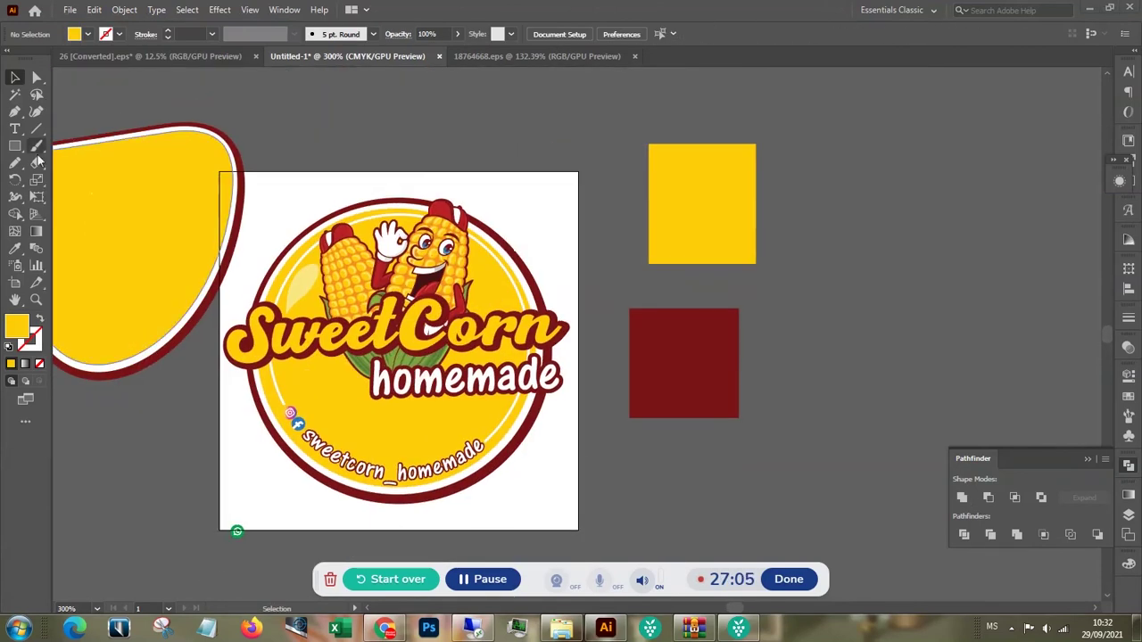
{"action": "left_click", "coordinate": [15, 128]}
{"action": "left_click", "coordinate": [76, 148]}
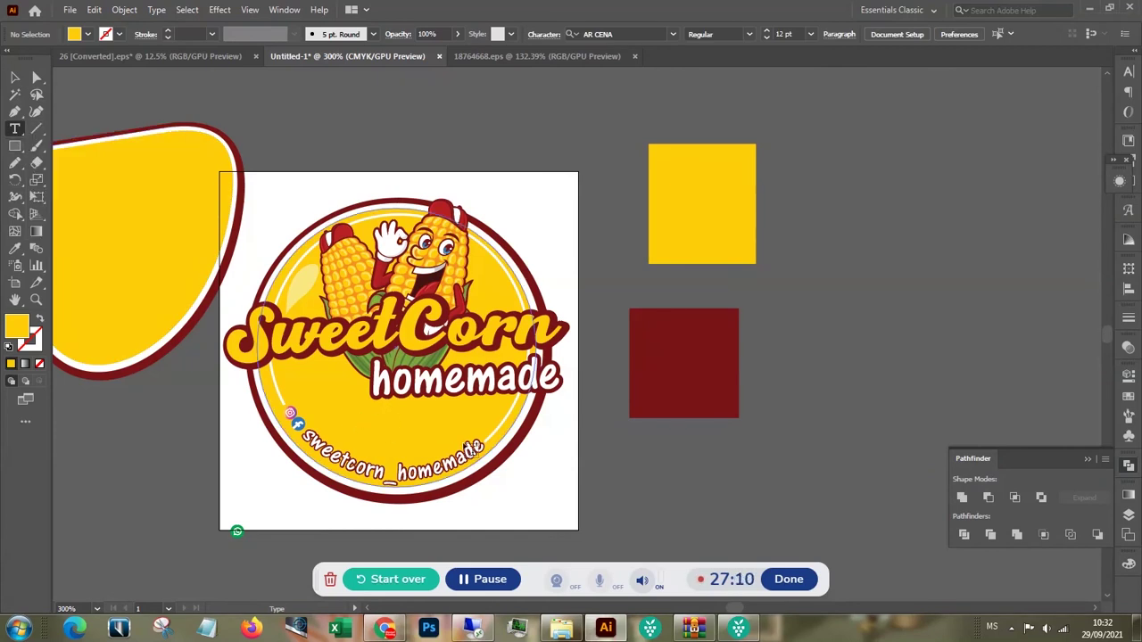
Draw a white, strokeless bar with fully rounded ends just below homemade.
{"action": "left_click", "coordinate": [15, 144]}
{"action": "left_click_drag", "start_coordinate": [535, 436], "coordinate": [536, 436]}
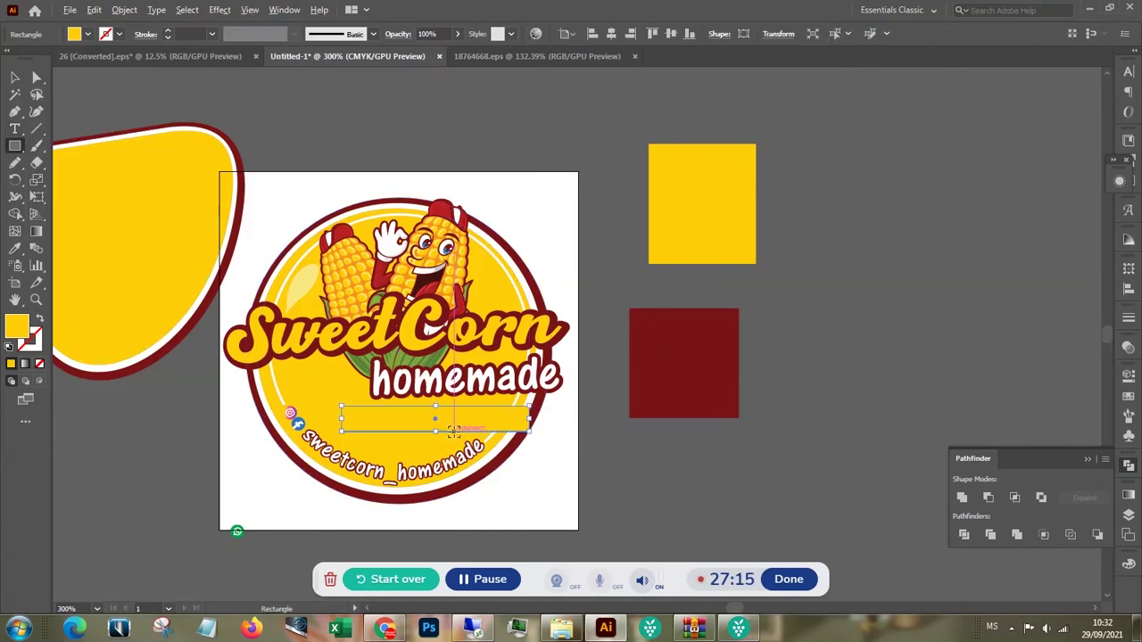
{"action": "key", "text": "ctrl+plus"}
{"action": "key", "text": "ctrl+plus"}
{"action": "key", "text": "ctrl+plus"}
{"action": "left_click_drag", "start_coordinate": [250, 398], "coordinate": [286, 418]}
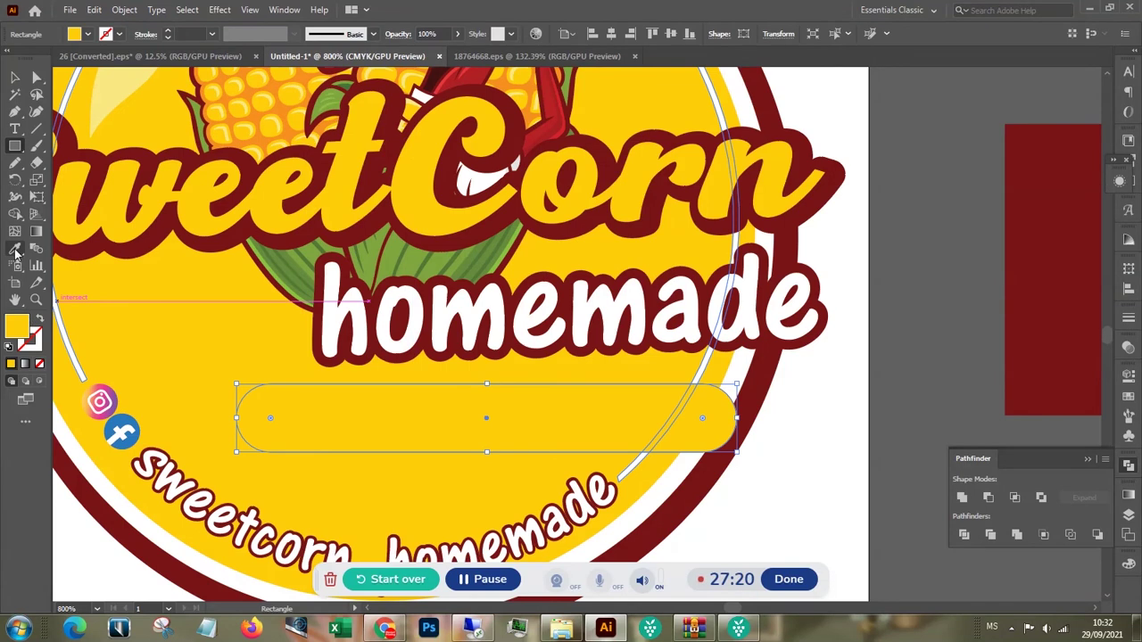
{"action": "left_click", "coordinate": [15, 249]}
{"action": "left_click", "coordinate": [638, 466]}
{"action": "key", "text": "v"}
{"action": "left_click_drag", "start_coordinate": [556, 429], "coordinate": [537, 422]}
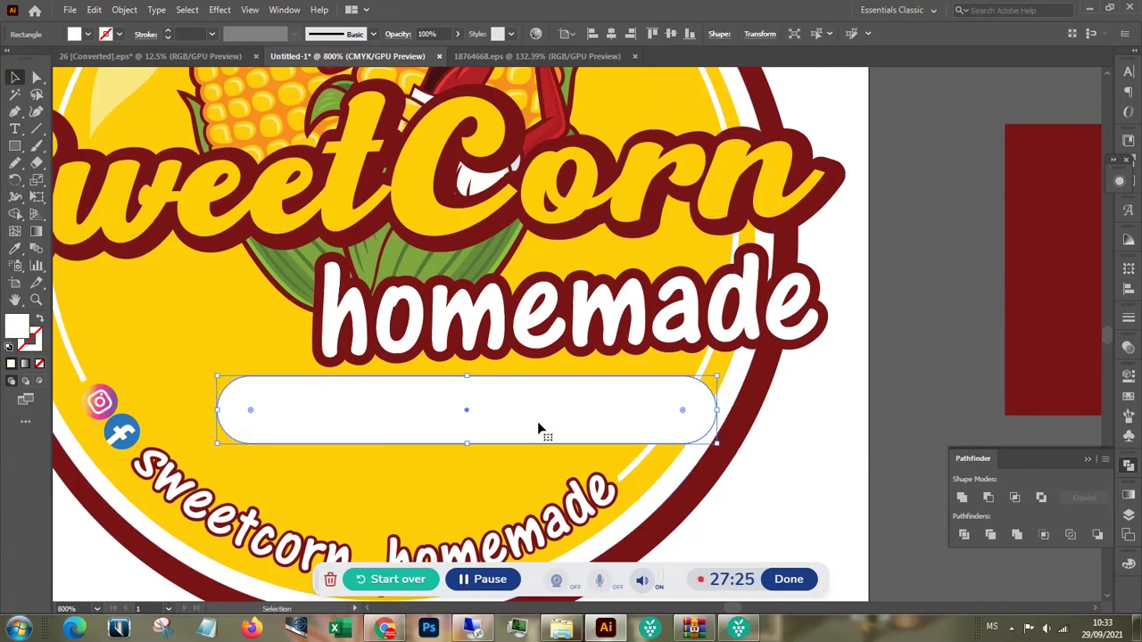
{"action": "key", "text": "ctrl+0"}
Place the WhatsApp icon inside the left end of the white pill.
{"action": "scroll", "coordinate": [493, 395], "scroll_direction": "up", "scroll_amount": 3}
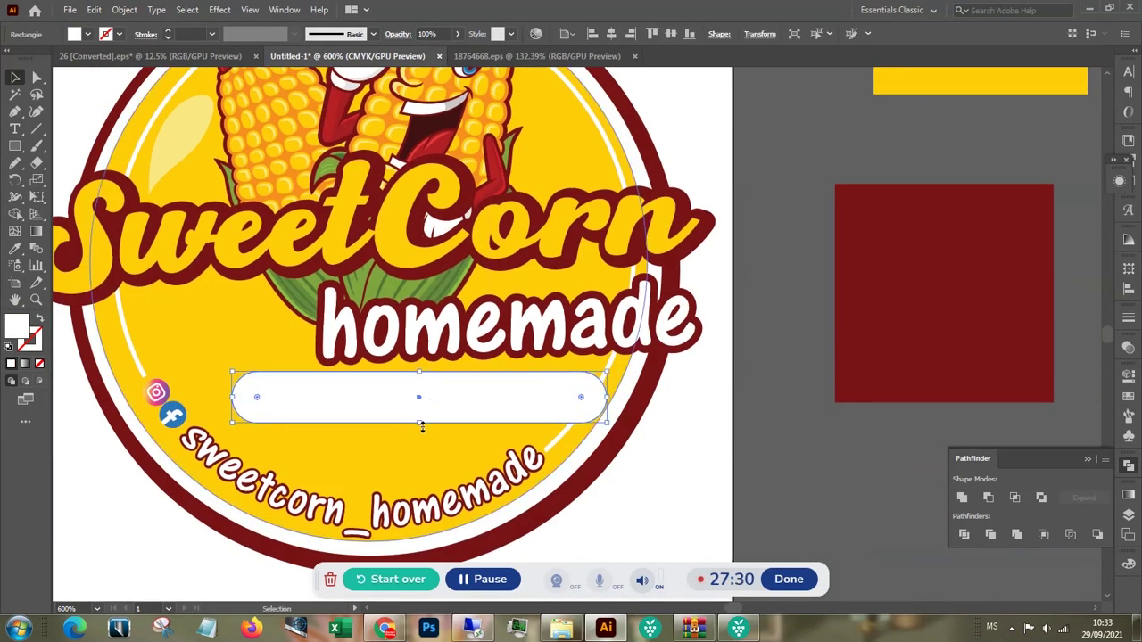
{"action": "left_click", "coordinate": [765, 426]}
{"action": "scroll", "coordinate": [765, 426], "scroll_direction": "down", "scroll_amount": 3}
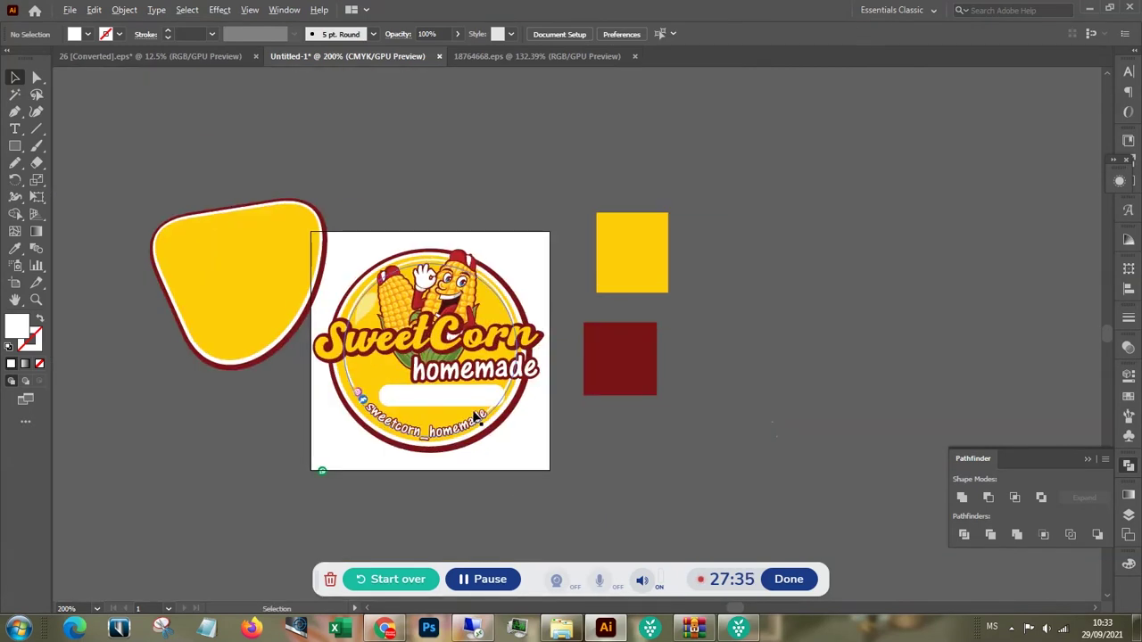
{"action": "scroll", "coordinate": [442, 394], "scroll_direction": "up", "scroll_amount": 4}
{"action": "left_click", "coordinate": [503, 413]}
{"action": "scroll", "coordinate": [547, 418], "scroll_direction": "down", "scroll_amount": 5}
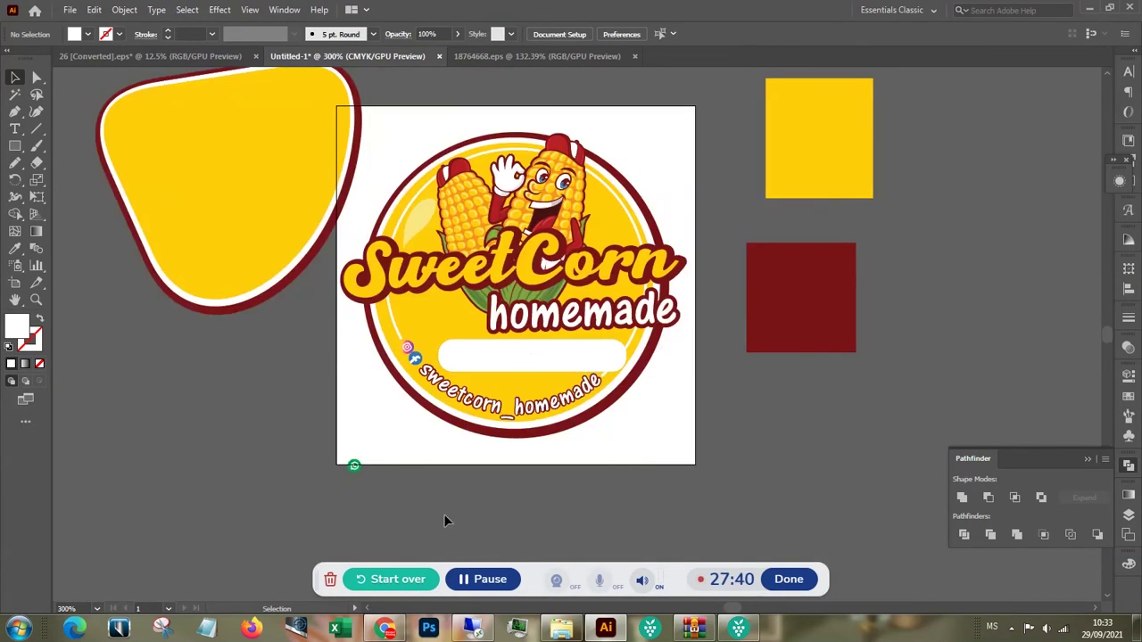
{"action": "scroll", "coordinate": [339, 459], "scroll_direction": "up", "scroll_amount": 4}
{"action": "left_click_drag", "start_coordinate": [339, 459], "coordinate": [560, 246]}
{"action": "scroll", "coordinate": [560, 247], "scroll_direction": "up", "scroll_amount": 1}
Type the shop's phone number inside the white pill and set it to 10 pt.
{"action": "scroll", "coordinate": [547, 247], "scroll_direction": "down", "scroll_amount": 2}
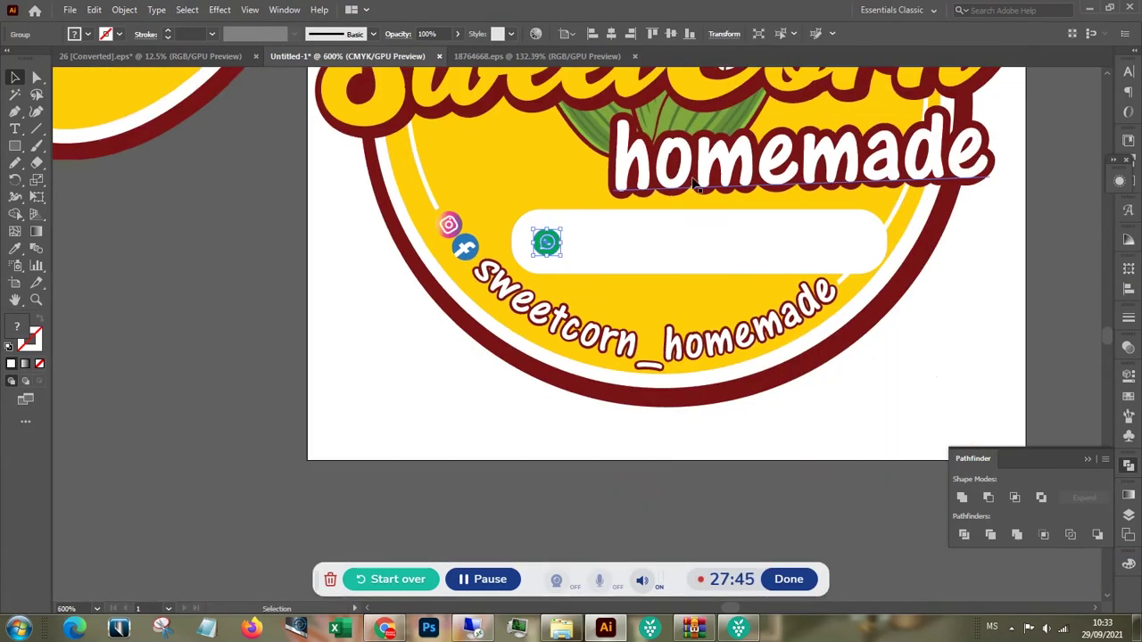
{"action": "key", "text": "ctrl+shift+a"}
{"action": "scroll", "coordinate": [522, 323], "scroll_direction": "up", "scroll_amount": 2}
{"action": "key", "text": "t"}
{"action": "left_click", "coordinate": [393, 338]}
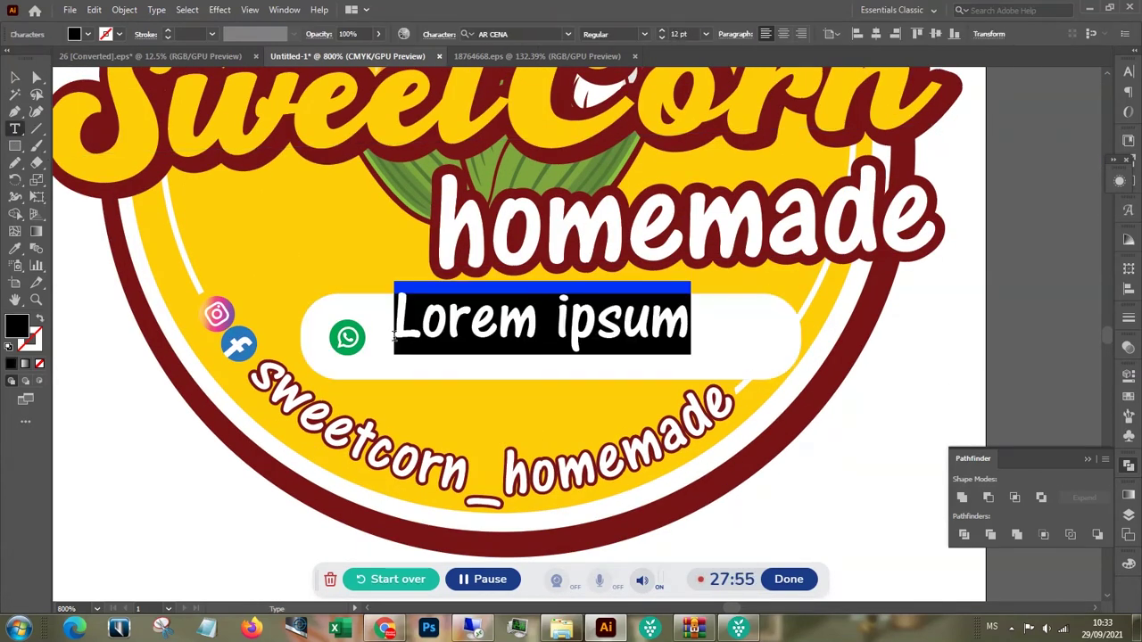
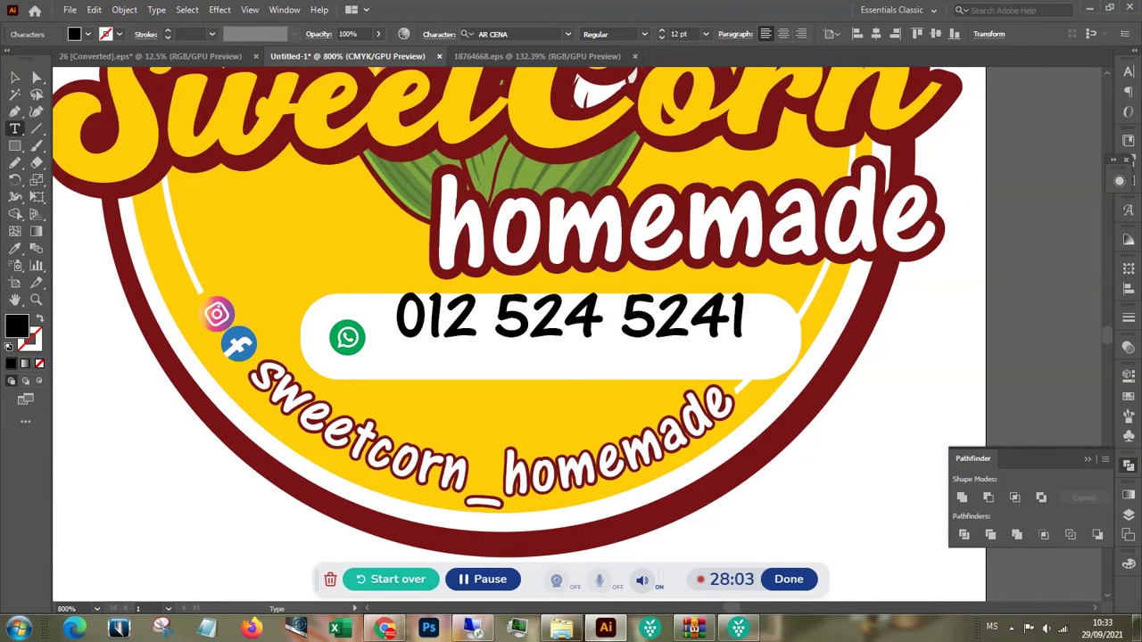
{"action": "key", "text": "Escape"}
{"action": "left_click", "coordinate": [662, 37]}
Nudge the number into place and vertically centre the pill, WhatsApp icon and number.
{"action": "left_click_drag", "start_coordinate": [643, 317], "coordinate": [665, 337]}
{"action": "left_click_drag", "start_coordinate": [350, 342], "coordinate": [777, 326]}
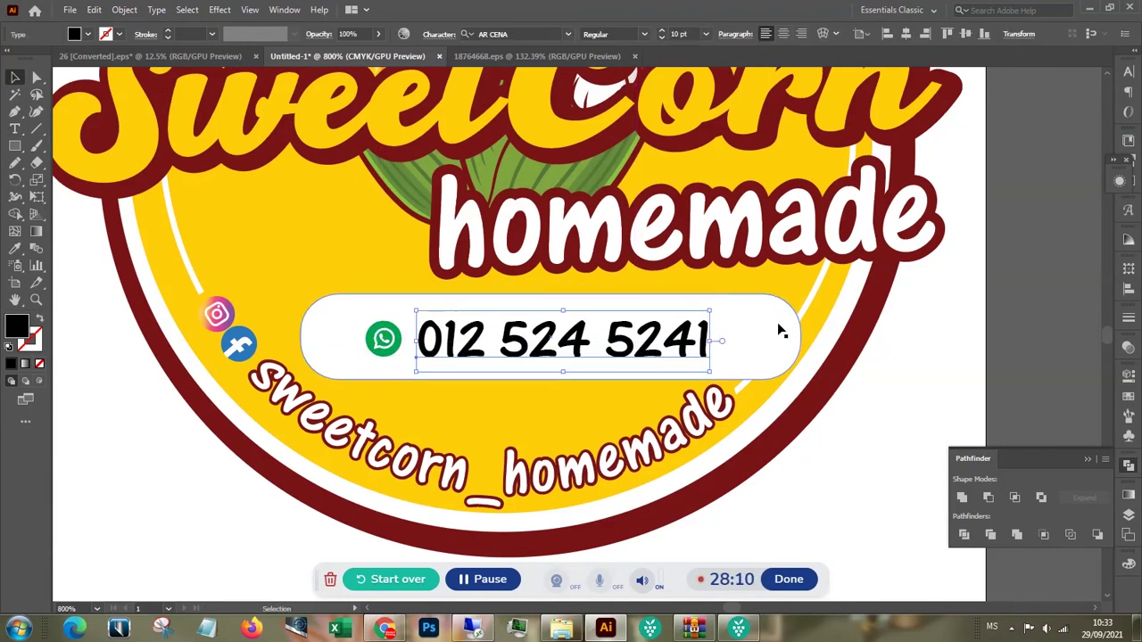
{"action": "left_click", "coordinate": [538, 34]}
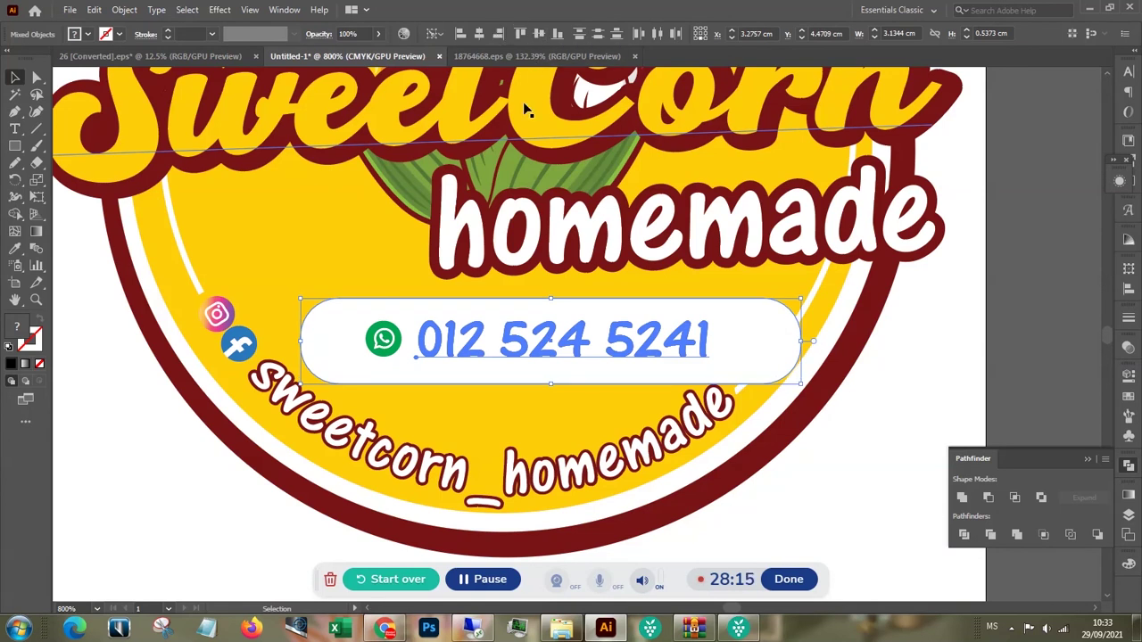
{"action": "key", "text": "ctrl+minus"}
{"action": "left_click", "coordinate": [733, 348]}
{"action": "left_click", "coordinate": [656, 448]}
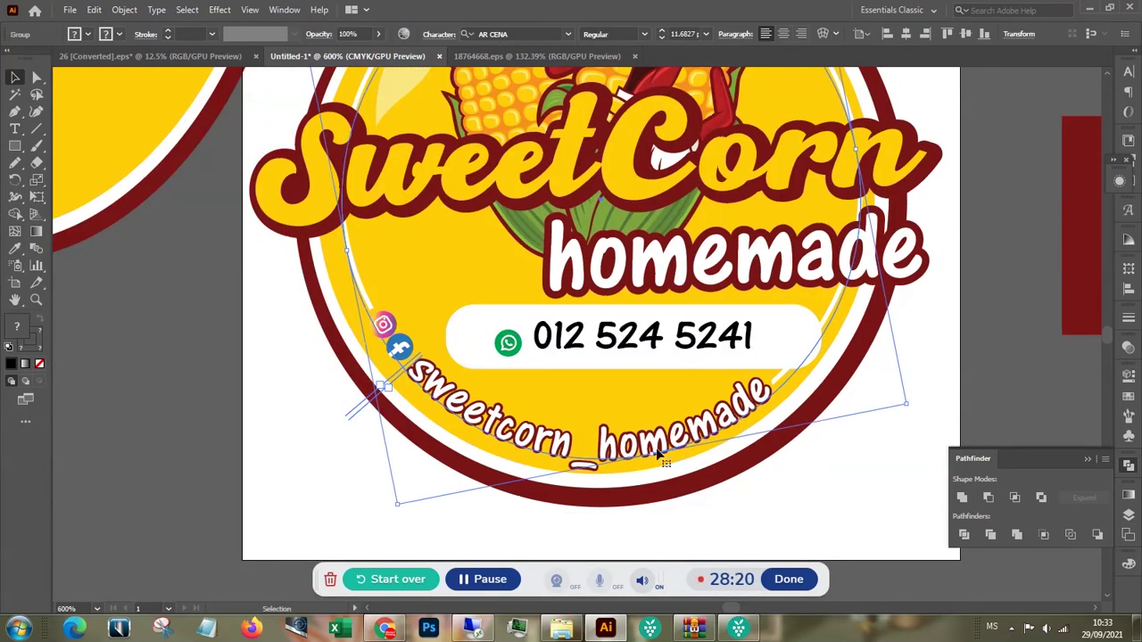
{"action": "key", "text": "ctrl+minus"}
{"action": "key", "text": "ctrl+minus"}
Move the WhatsApp icon right up against the phone number.
{"action": "left_click", "coordinate": [732, 432]}
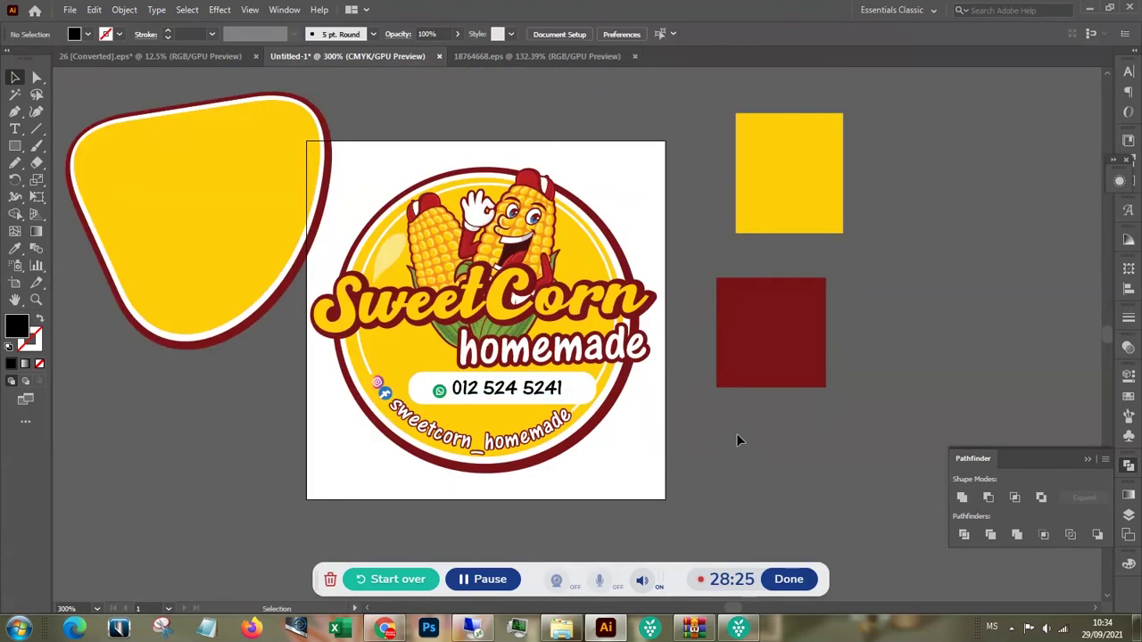
{"action": "scroll", "coordinate": [577, 390], "scroll_direction": "up", "scroll_amount": 3}
{"action": "left_click", "coordinate": [606, 408]}
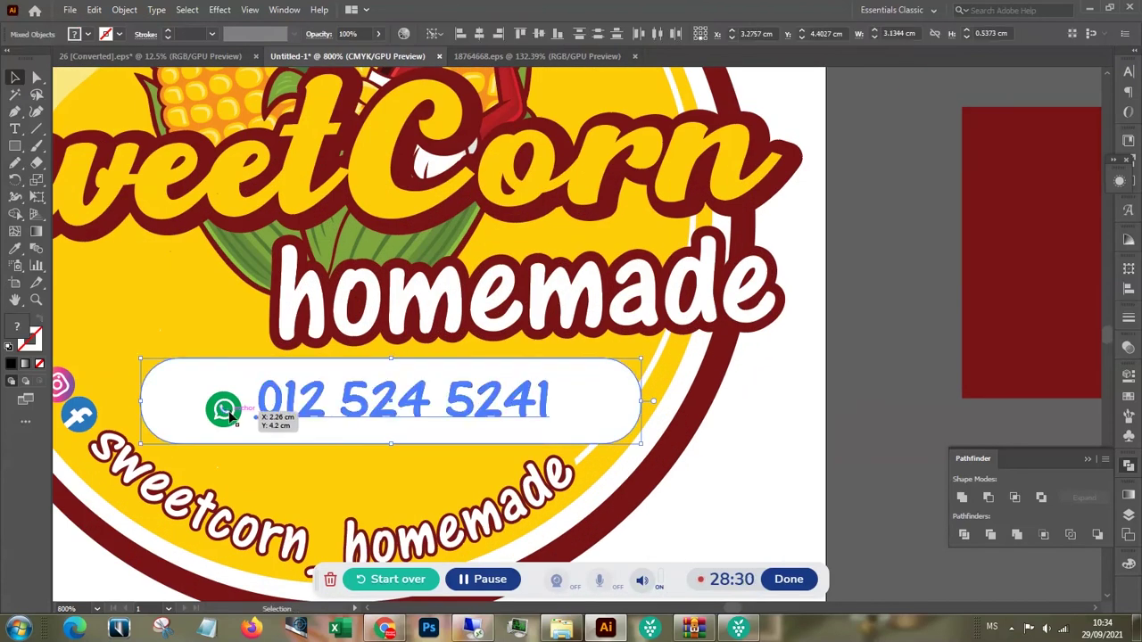
{"action": "left_click", "coordinate": [887, 369]}
{"action": "left_click_drag", "start_coordinate": [239, 423], "coordinate": [256, 416]}
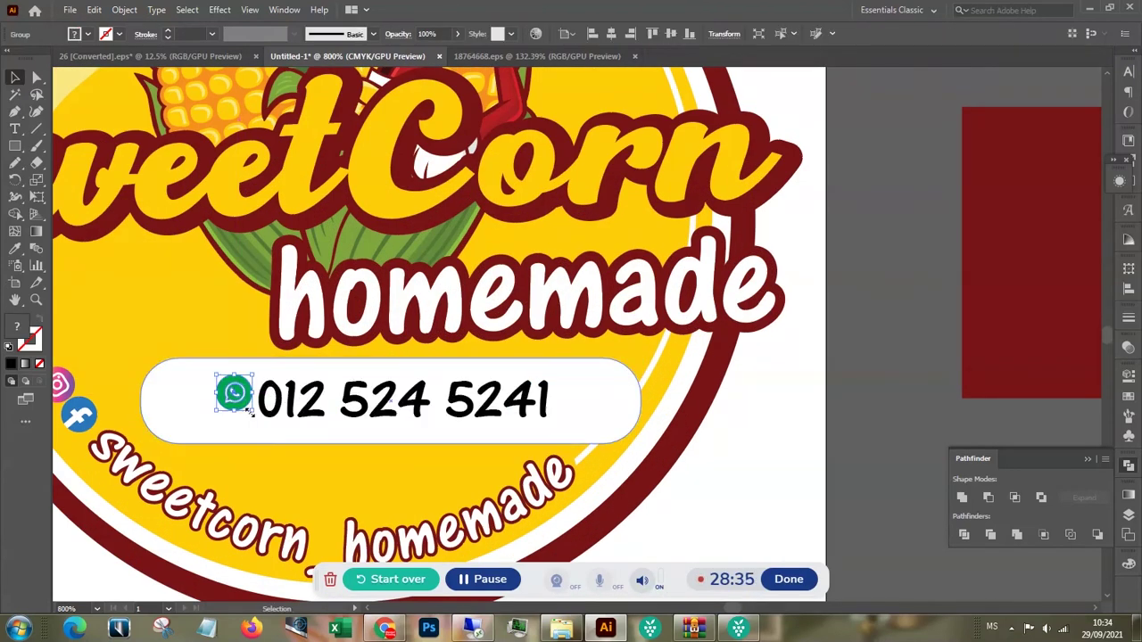
{"action": "scroll", "coordinate": [256, 417], "scroll_direction": "up", "scroll_amount": 2}
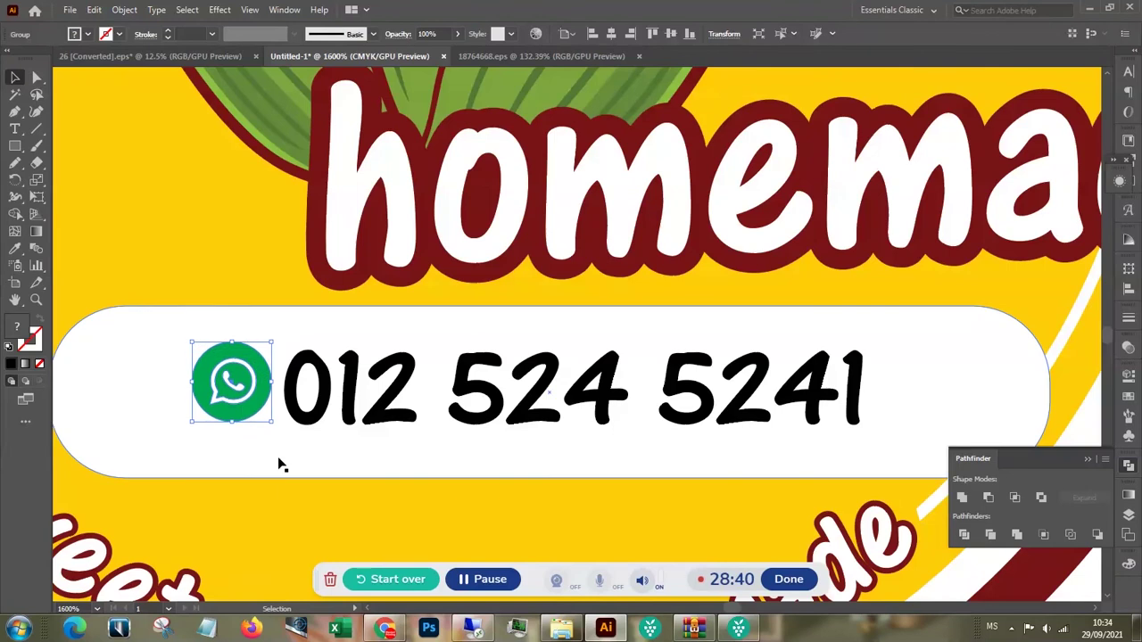
{"action": "scroll", "coordinate": [284, 456], "scroll_direction": "down", "scroll_amount": 5}
{"action": "left_click", "coordinate": [255, 421]}
{"action": "scroll", "coordinate": [673, 353], "scroll_direction": "up", "scroll_amount": 3}
{"action": "scroll", "coordinate": [673, 352], "scroll_direction": "down", "scroll_amount": 3}
{"action": "scroll", "coordinate": [640, 406], "scroll_direction": "down", "scroll_amount": 2}
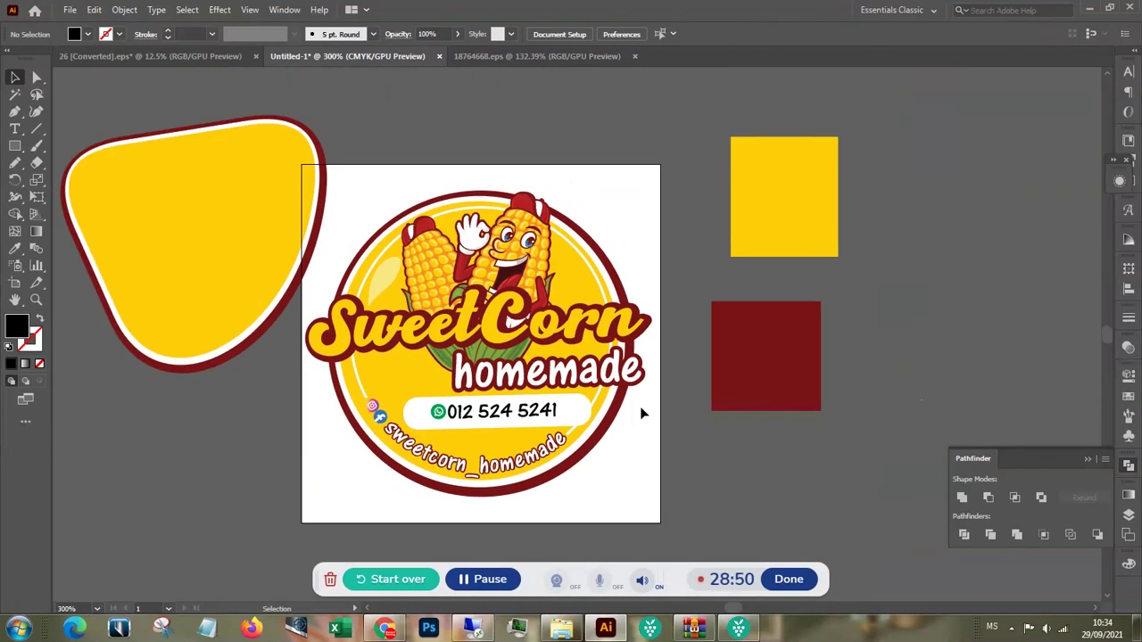
{"action": "scroll", "coordinate": [640, 406], "scroll_direction": "up", "scroll_amount": 5}
{"action": "left_click", "coordinate": [513, 412]}
{"action": "left_click", "coordinate": [314, 422]}
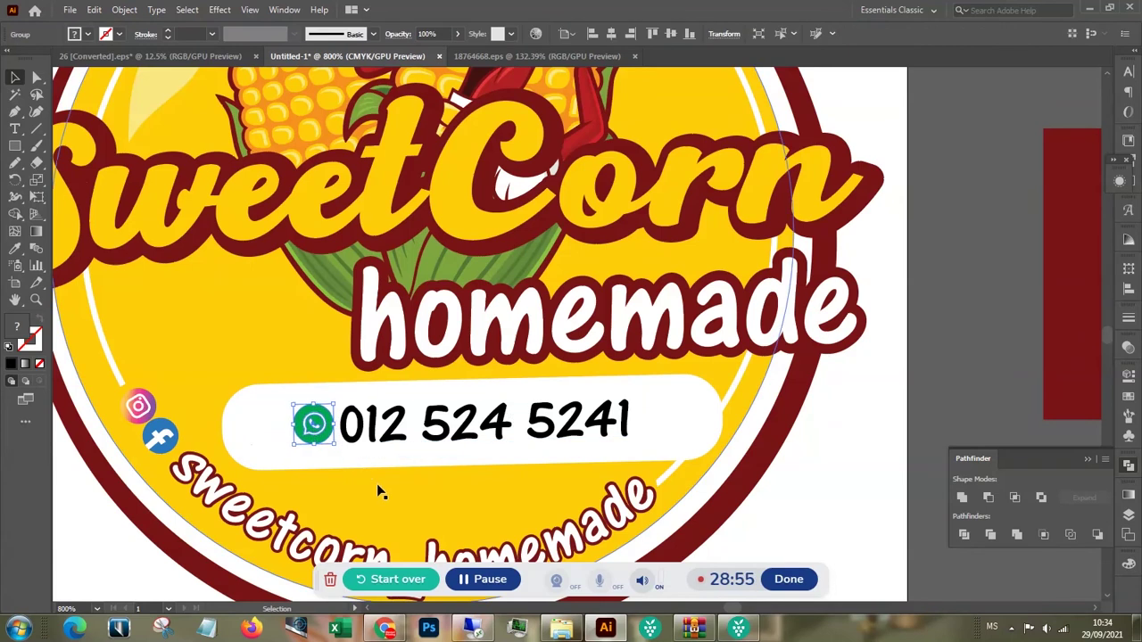
{"action": "scroll", "coordinate": [381, 492], "scroll_direction": "down", "scroll_amount": 5}
Pull the white pill's right and left ends inward to hug the icon and number.
{"action": "left_click", "coordinate": [791, 393]}
{"action": "scroll", "coordinate": [715, 420], "scroll_direction": "left", "scroll_amount": 3}
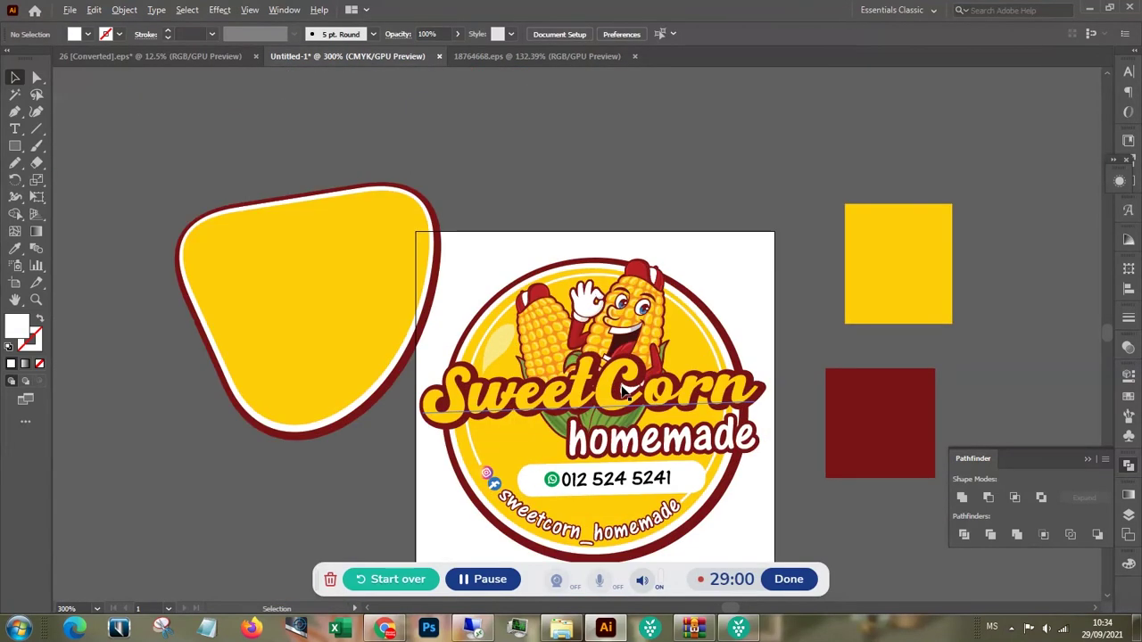
{"action": "scroll", "coordinate": [623, 392], "scroll_direction": "up", "scroll_amount": 1}
{"action": "scroll", "coordinate": [763, 496], "scroll_direction": "down", "scroll_amount": 1}
{"action": "left_click", "coordinate": [589, 442]}
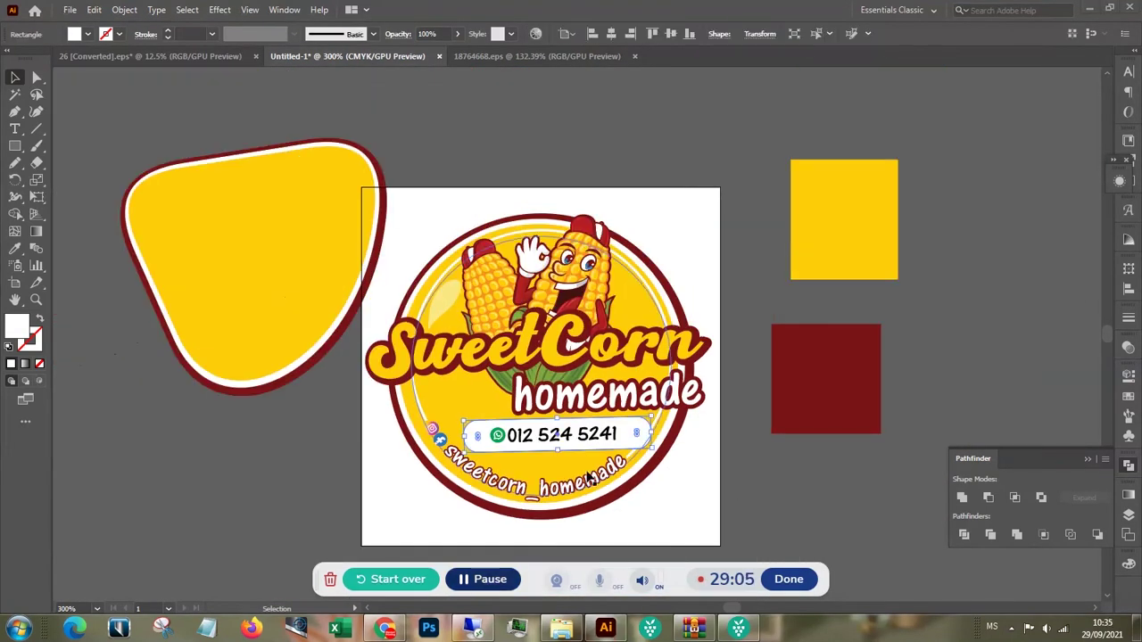
{"action": "left_click", "coordinate": [556, 435]}
{"action": "scroll", "coordinate": [558, 434], "scroll_direction": "up", "scroll_amount": 2}
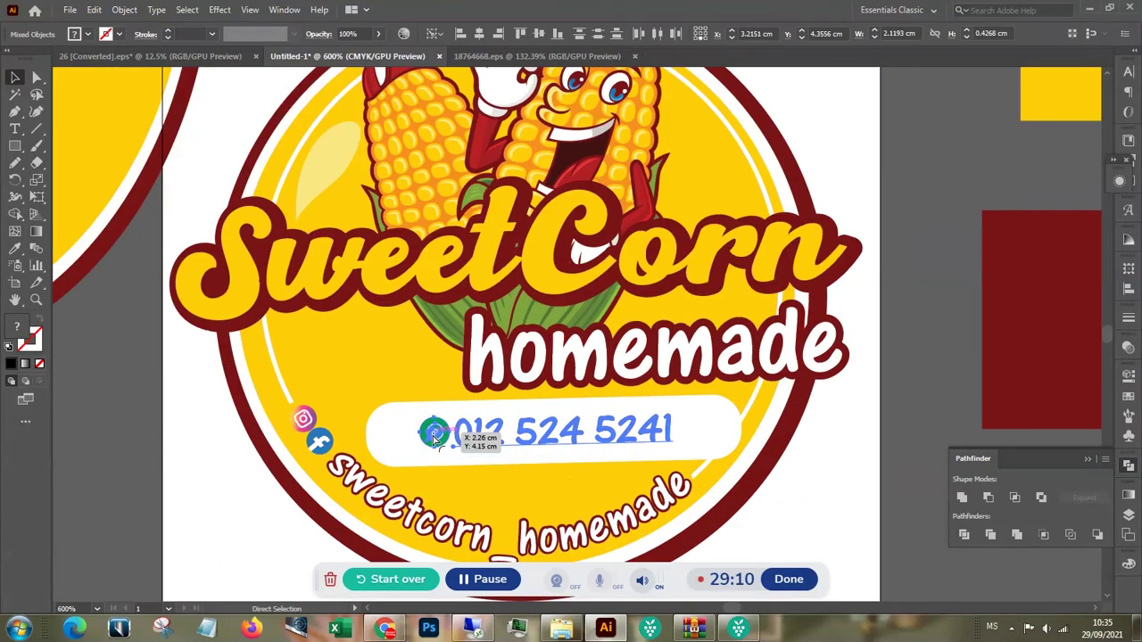
{"action": "left_click", "coordinate": [708, 446]}
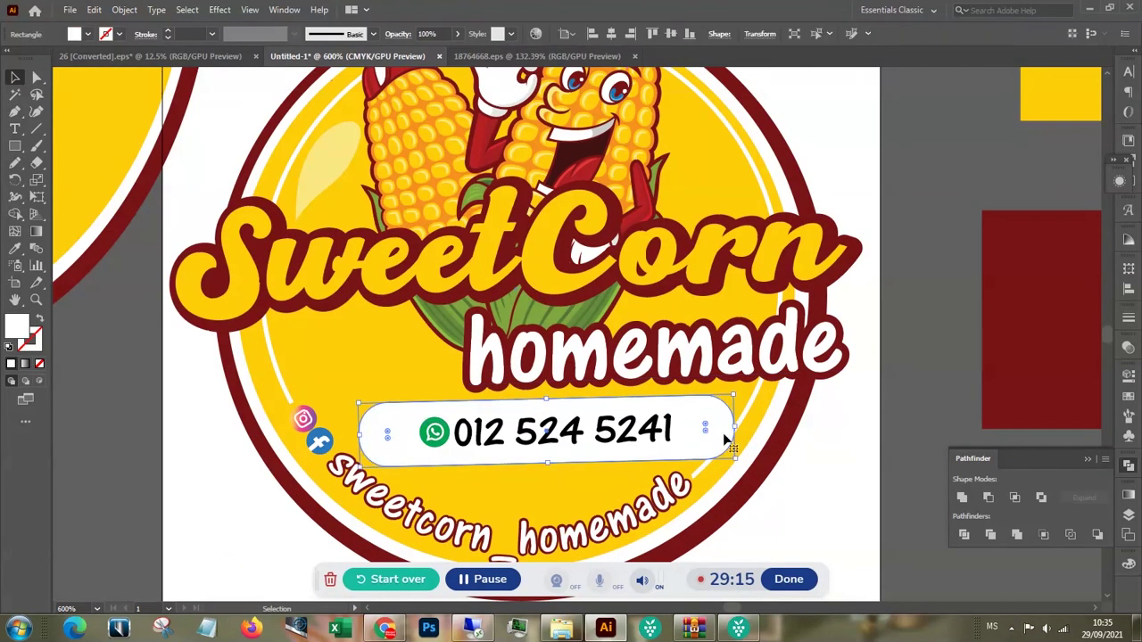
{"action": "left_click_drag", "start_coordinate": [739, 432], "coordinate": [702, 432]}
{"action": "left_click_drag", "start_coordinate": [357, 436], "coordinate": [395, 436]}
{"action": "left_click", "coordinate": [964, 400]}
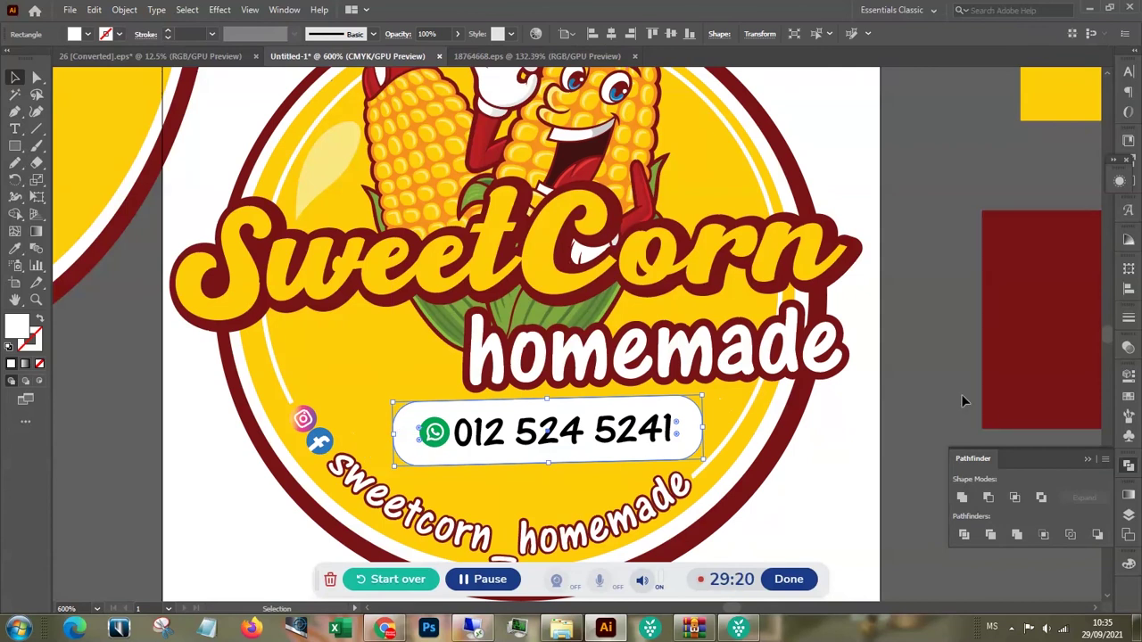
{"action": "scroll", "coordinate": [927, 406], "scroll_direction": "down", "scroll_amount": 2}
{"action": "scroll", "coordinate": [832, 438], "scroll_direction": "down", "scroll_amount": 1}
Delete the leftover yellow and dark red swatch squares and the yellow blob.
{"action": "left_click_drag", "start_coordinate": [832, 439], "coordinate": [760, 236]}
{"action": "key", "text": "Delete"}
{"action": "left_click", "coordinate": [364, 281]}
{"action": "key", "text": "Delete"}
{"action": "scroll", "coordinate": [702, 370], "scroll_direction": "up", "scroll_amount": 1}
{"action": "scroll", "coordinate": [831, 333], "scroll_direction": "up", "scroll_amount": 1}
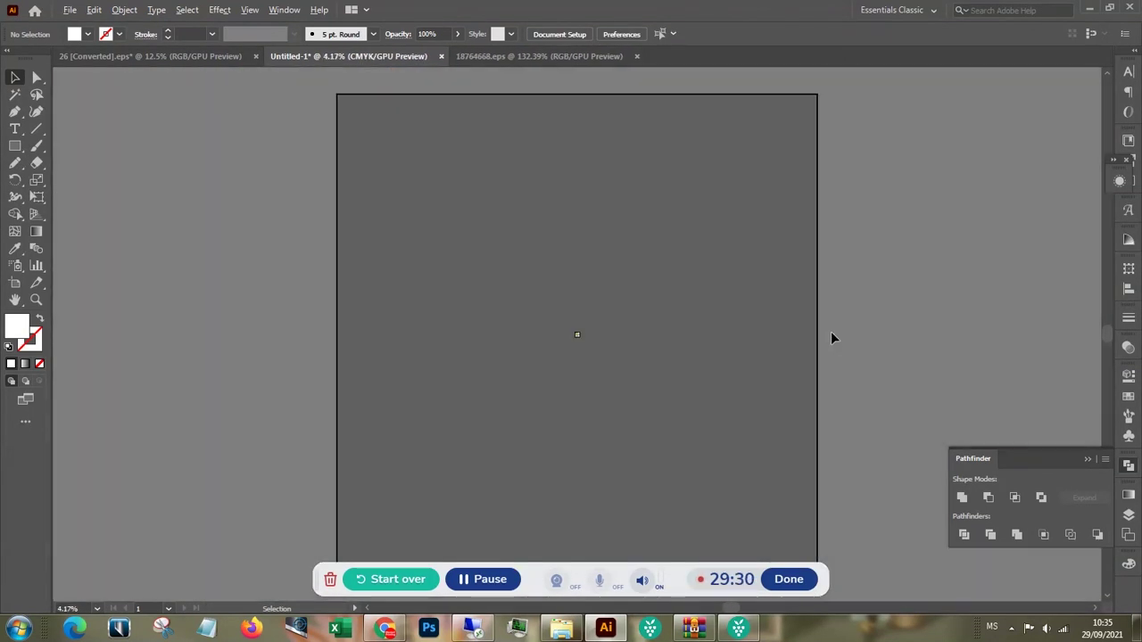
{"action": "scroll", "coordinate": [501, 340], "scroll_direction": "down", "scroll_amount": 1}
Select the entire badge logo and ungroup it.
{"action": "key", "text": "ctrl+a"}
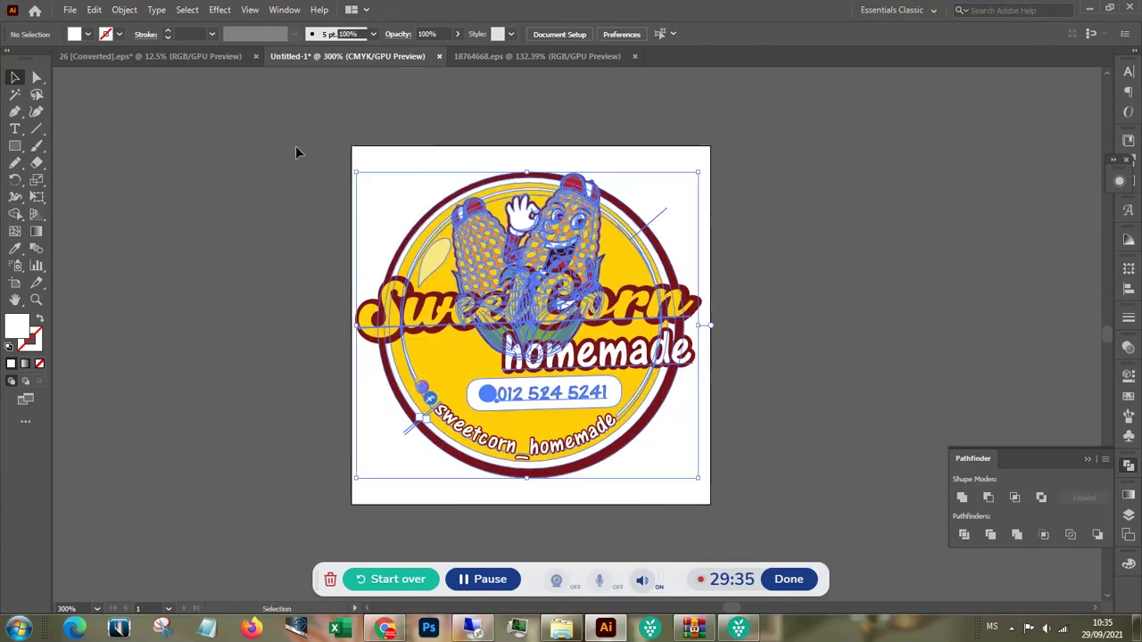
{"action": "scroll", "coordinate": [583, 416], "scroll_direction": "down", "scroll_amount": 1}
{"action": "key", "text": "ctrl+shift+g"}
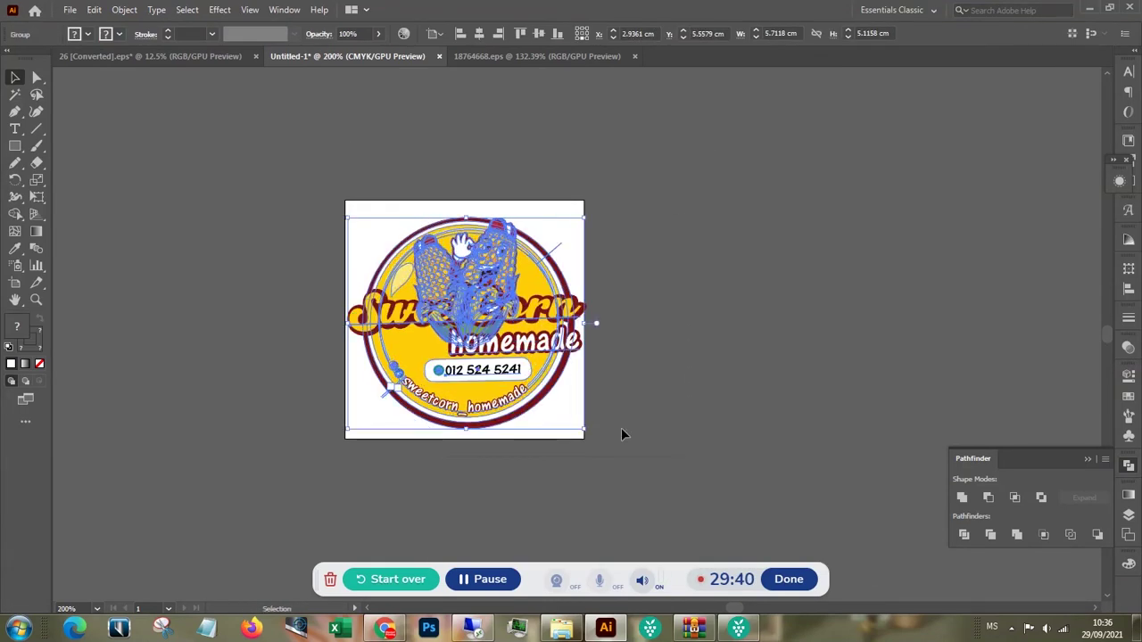